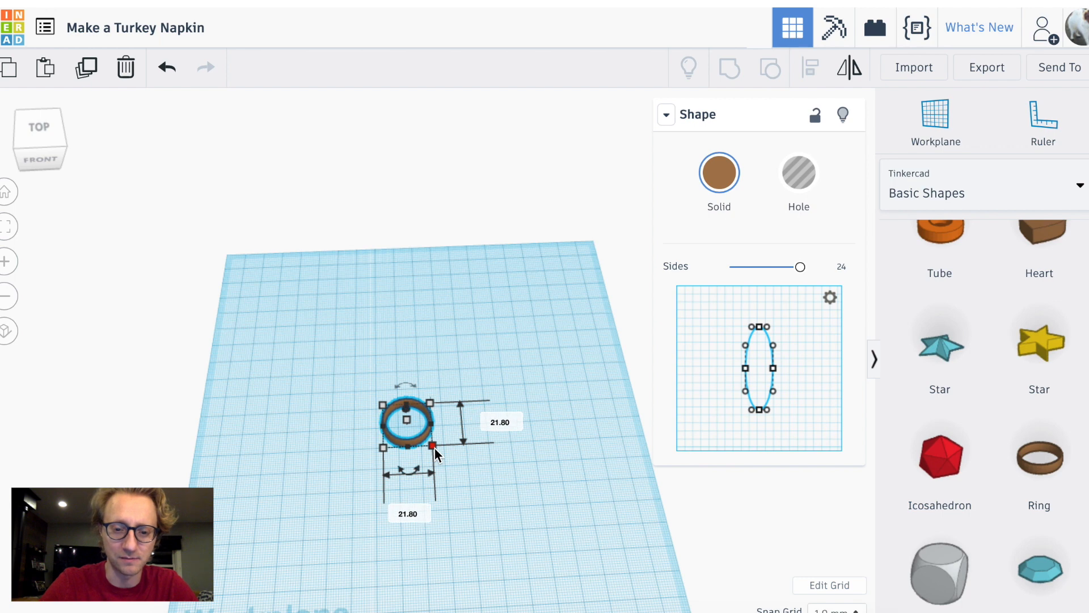
# Set the ring's length and width to 40 mm each
pyautogui.click(502, 421)
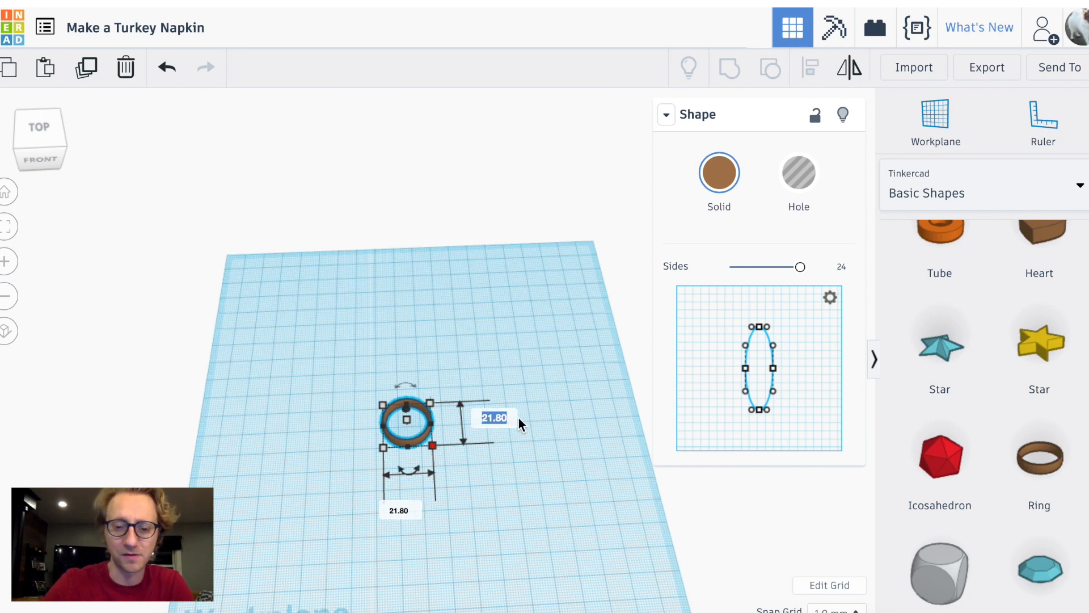
pyautogui.write('40')
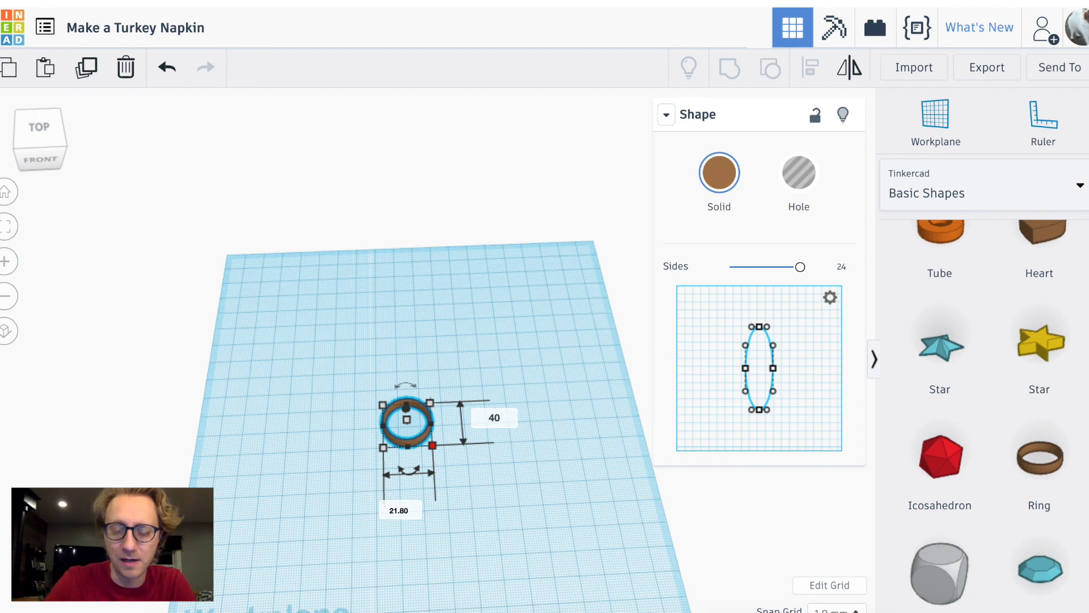
pyautogui.press('Return')
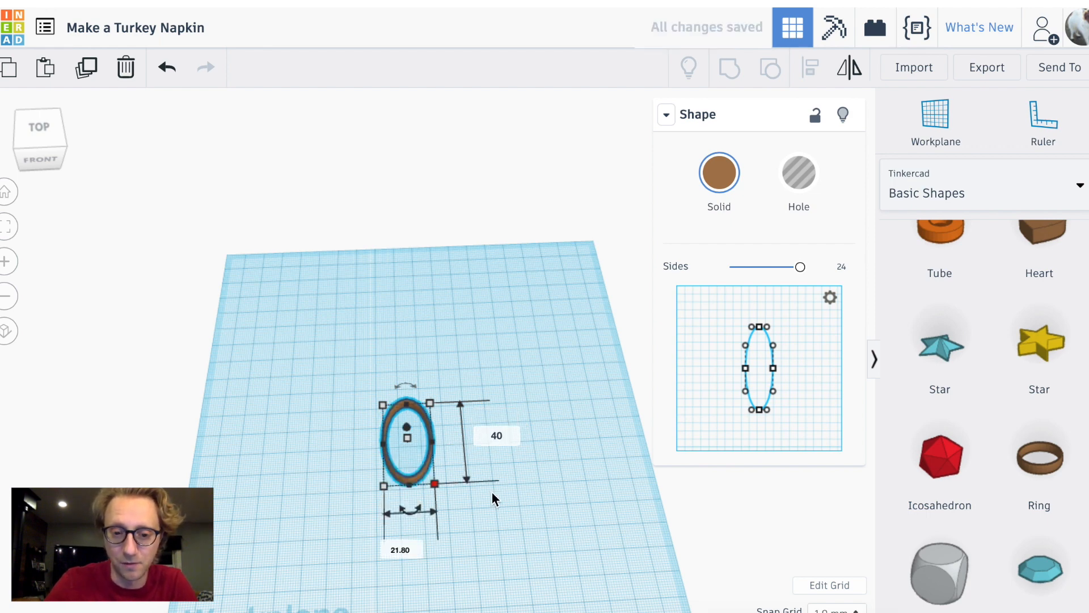
pyautogui.click(404, 549)
pyautogui.write('40')
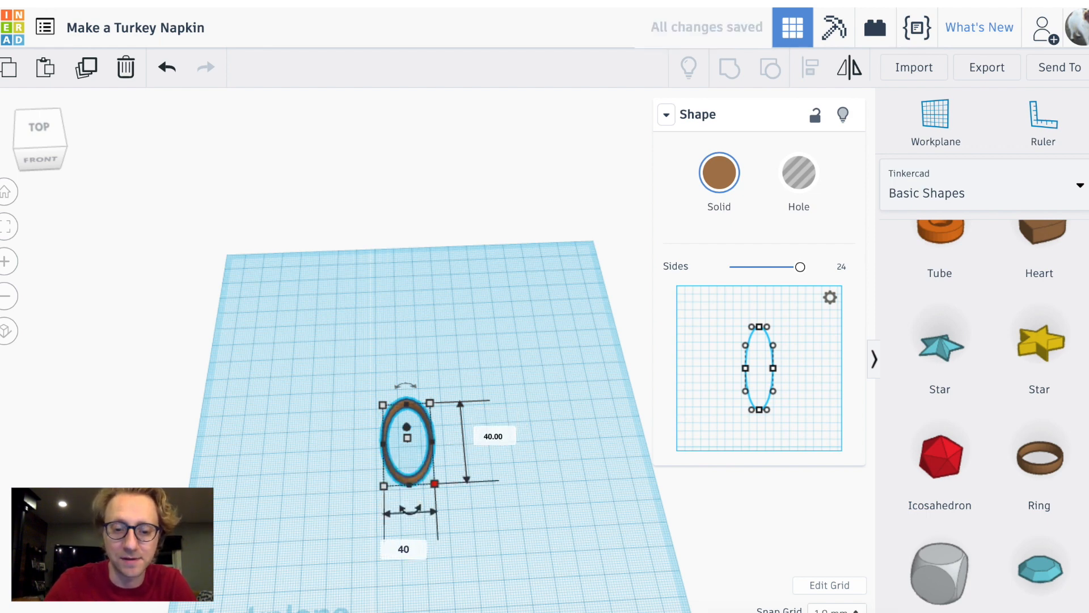
pyautogui.press('Return')
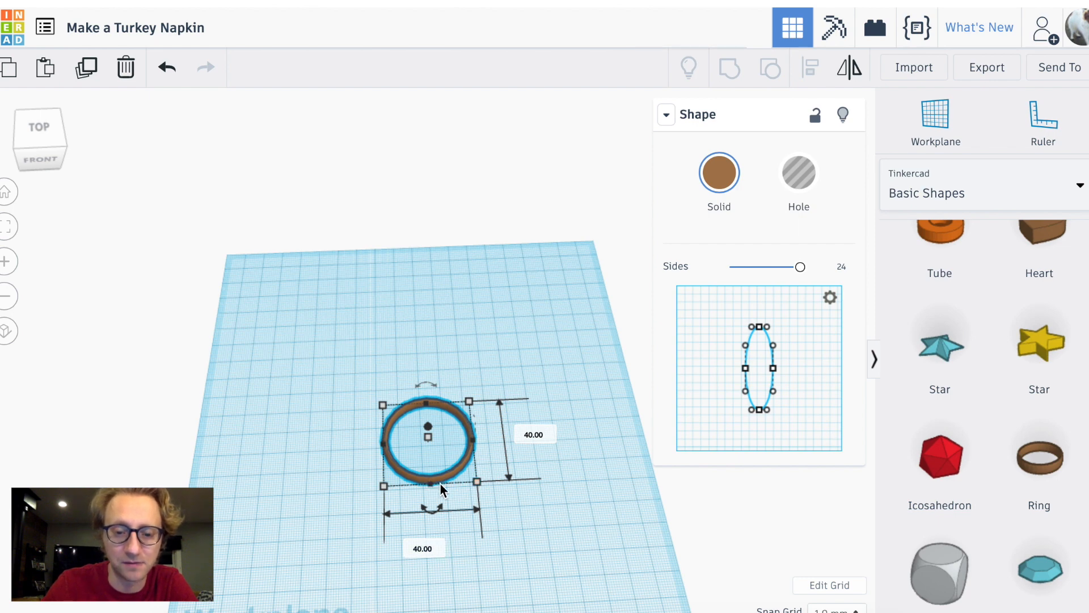
pyautogui.click(396, 436)
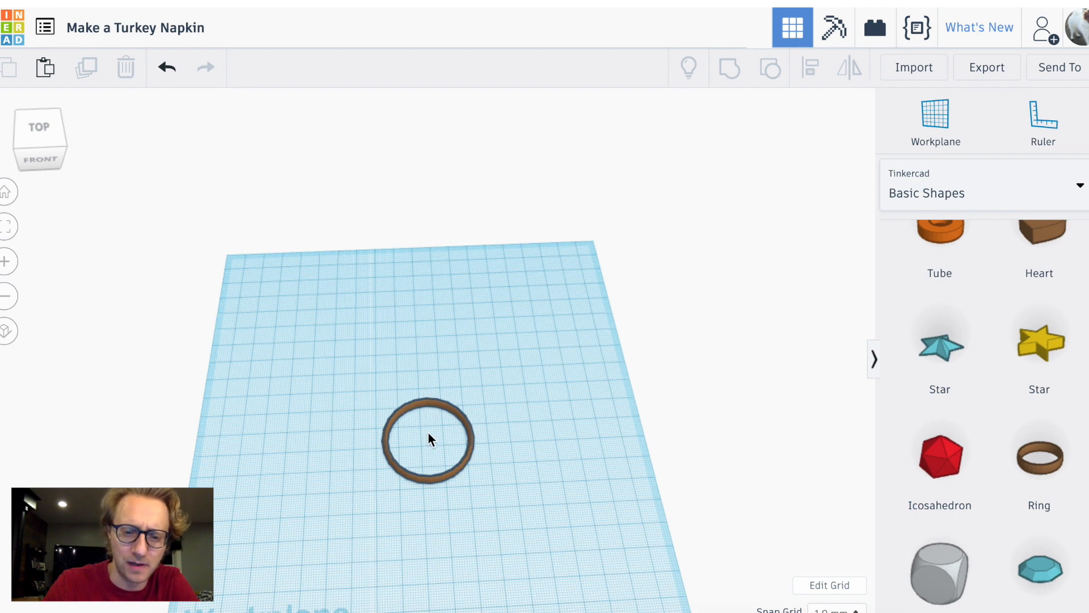
# Set the ring's height to 10 mm
pyautogui.moveTo(427, 456); pyautogui.dragTo(451, 410, button='right')
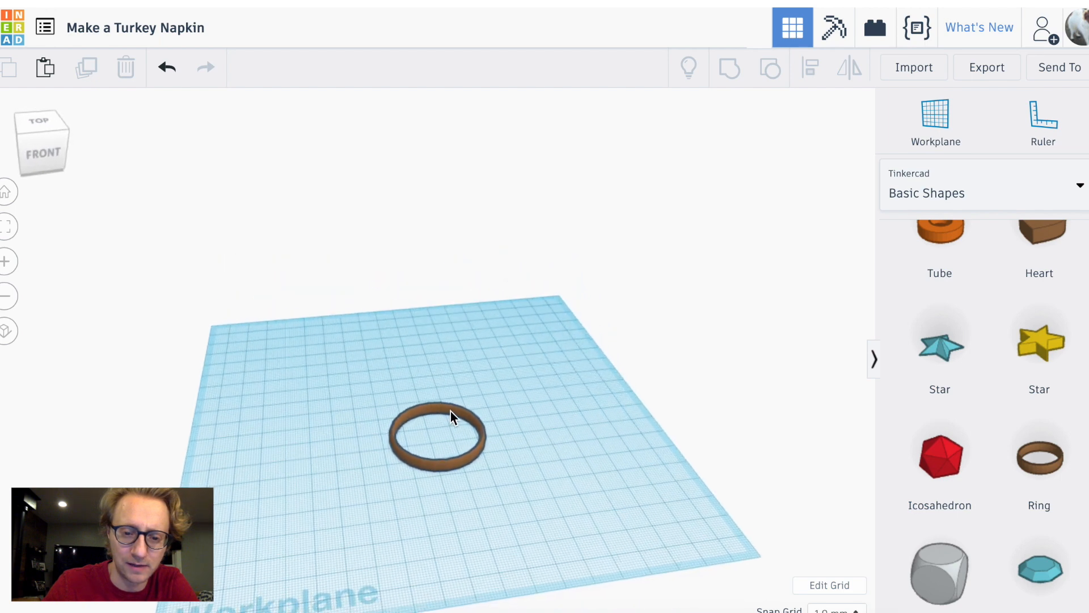
pyautogui.click(440, 466)
pyautogui.moveTo(440, 428)
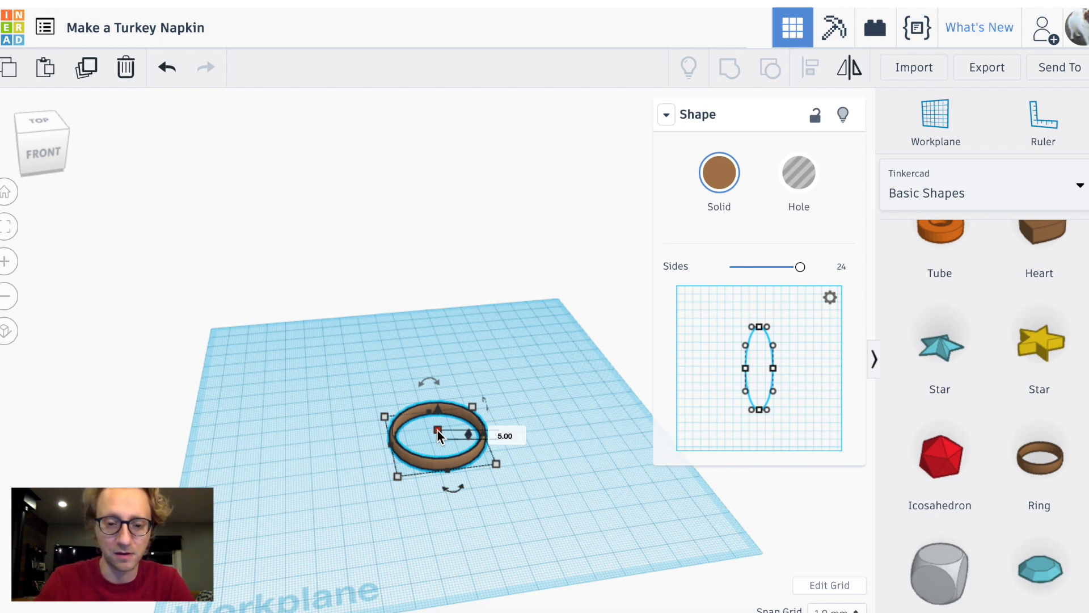
pyautogui.click(499, 434)
pyautogui.write('10')
pyautogui.press('Return')
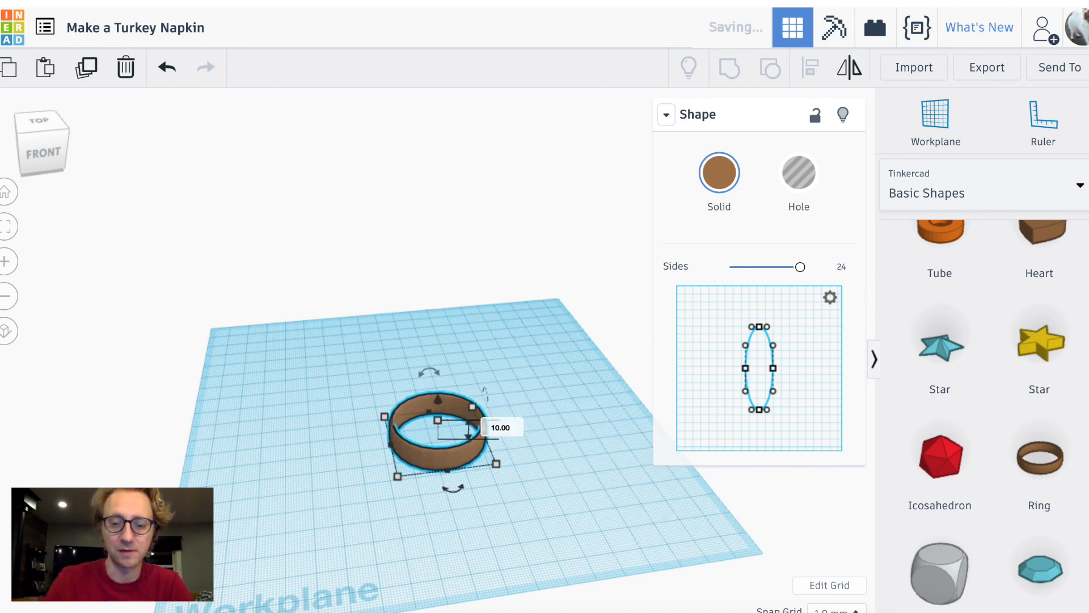
# Shift the ring slightly toward the back of the workplane and rotate it to stand upright on its edge
pyautogui.click(563, 491)
pyautogui.moveTo(545, 475); pyautogui.dragTo(495, 477, button='right')
pyautogui.click(474, 456)
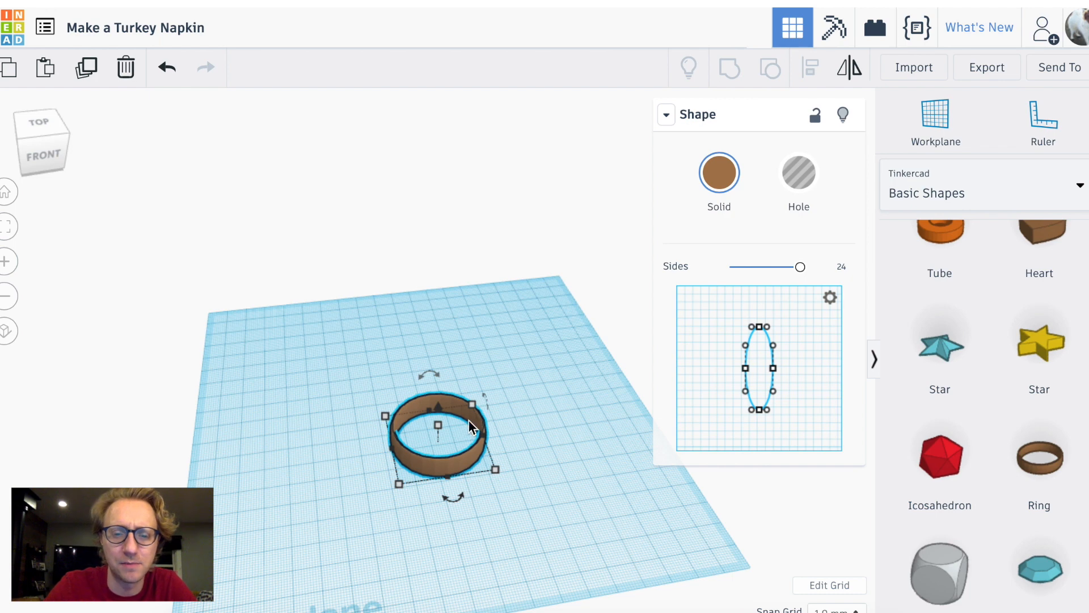
pyautogui.moveTo(475, 452); pyautogui.dragTo(469, 432)
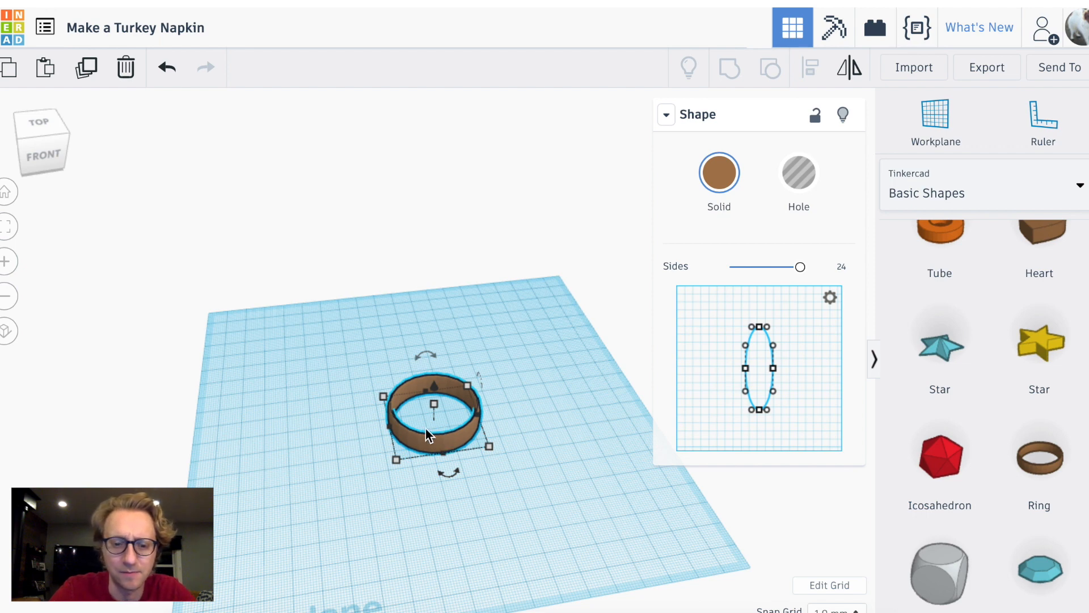
pyautogui.moveTo(479, 379); pyautogui.dragTo(488, 428)
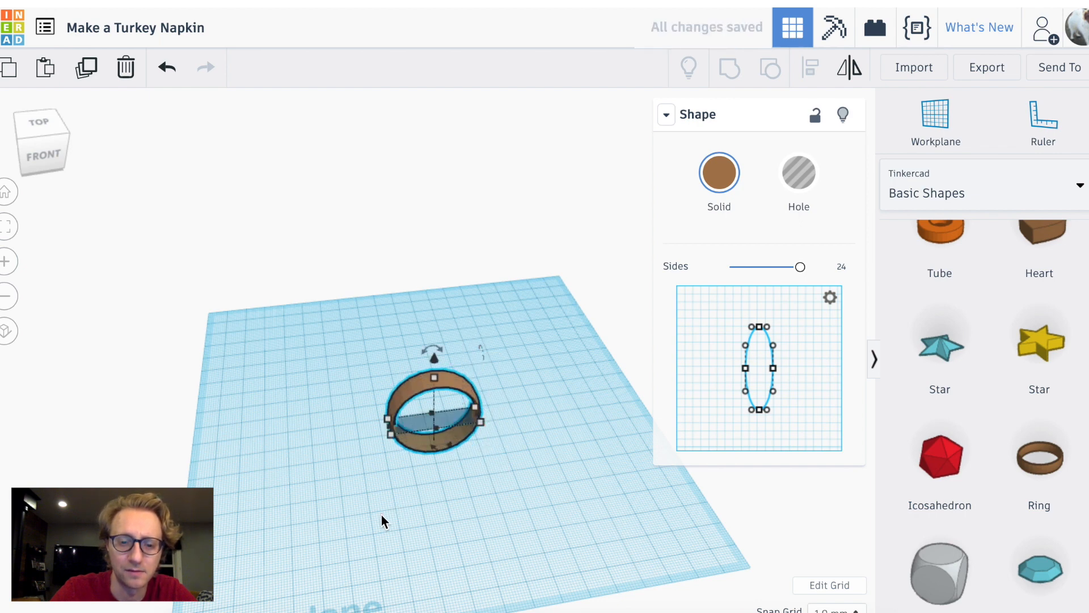
# Raise the upright ring 23 mm so its lower edge floats 8 mm above the workplane
pyautogui.click(389, 512)
pyautogui.moveTo(389, 512)
pyautogui.mouseDown(button='right')
pyautogui.moveTo(467, 477)
pyautogui.moveTo(398, 500)
pyautogui.mouseUp(button='right')
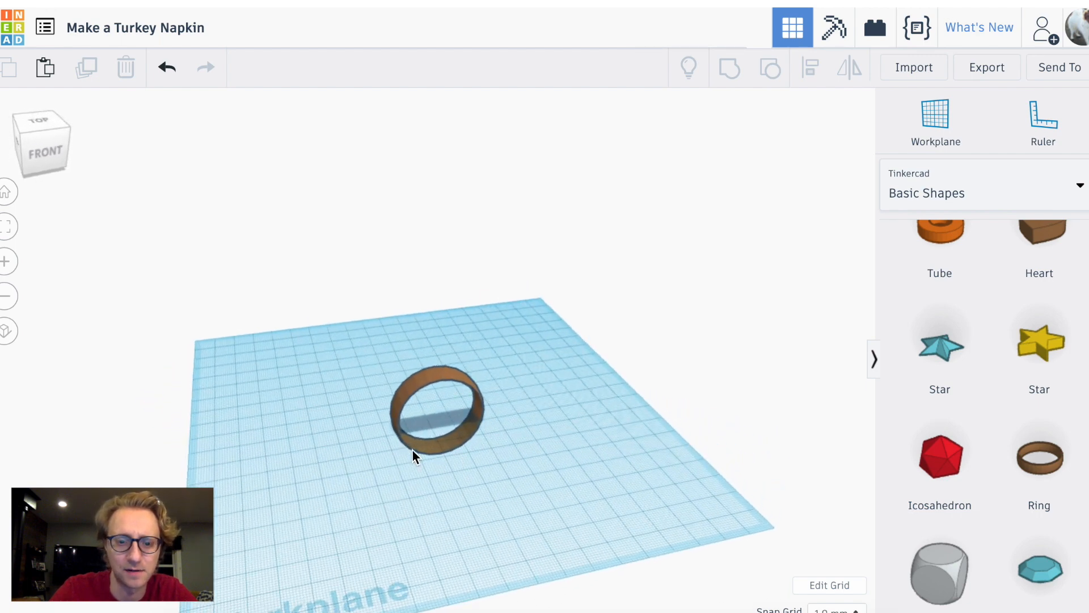
pyautogui.click(455, 380)
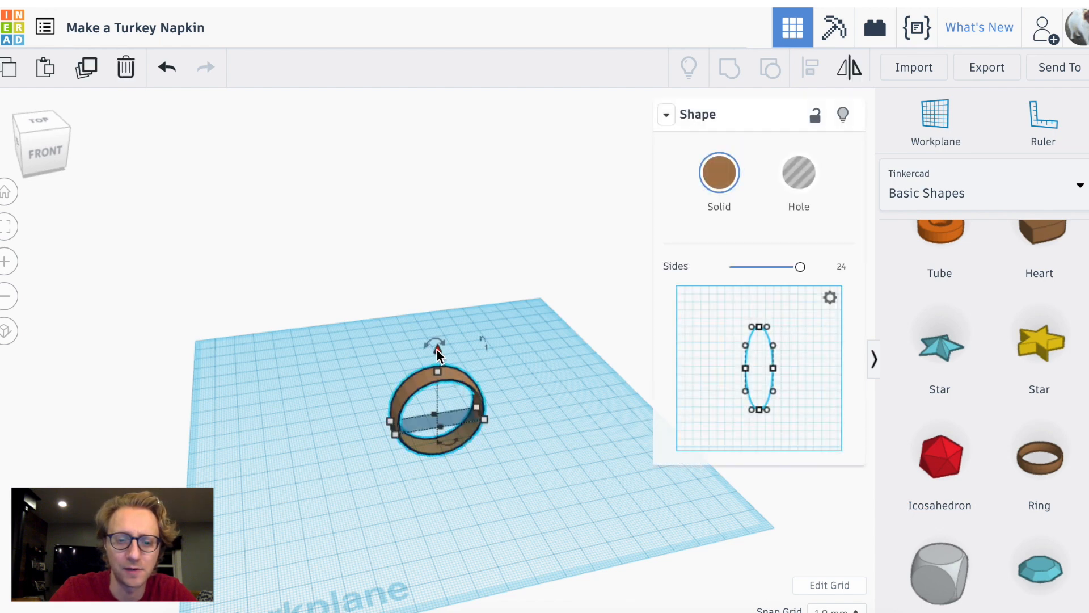
pyautogui.moveTo(439, 350); pyautogui.dragTo(437, 305)
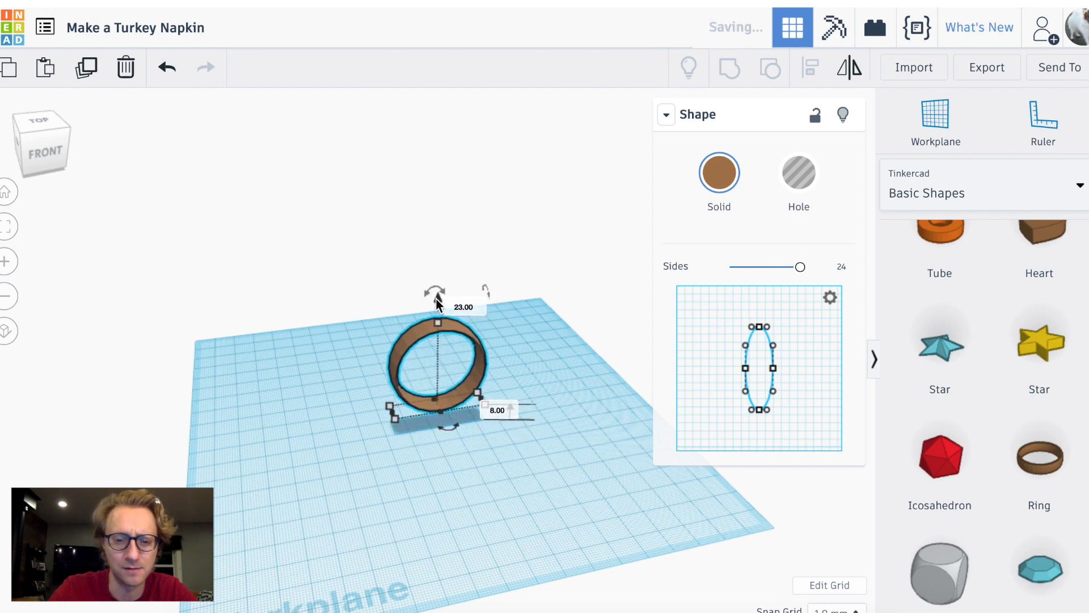
pyautogui.click(570, 379)
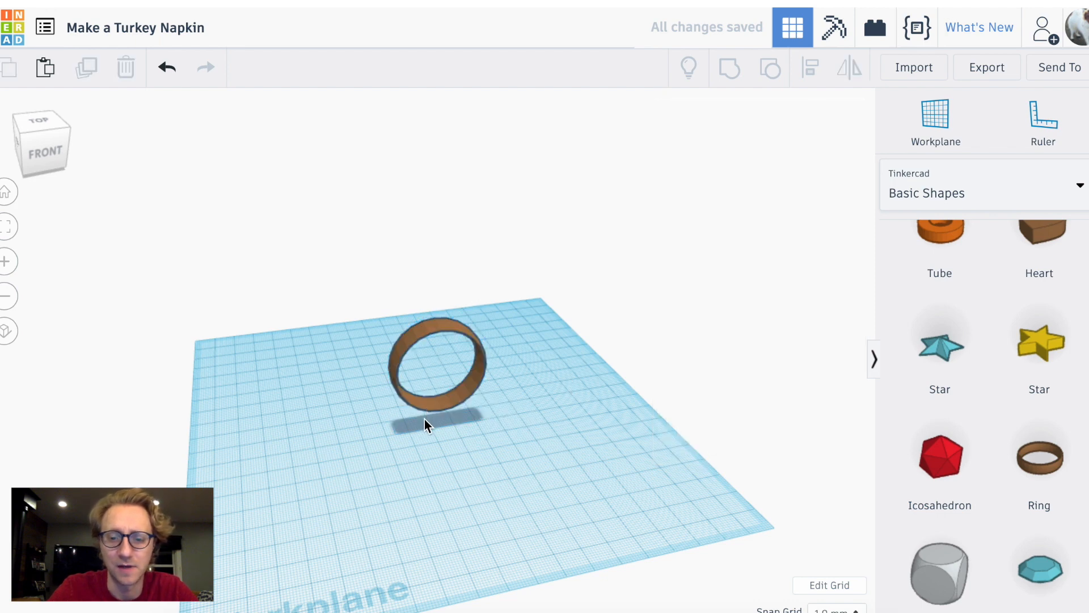
# Place two Chick foot shapes from the characters collection side by side beneath the ring
pyautogui.click(935, 194)
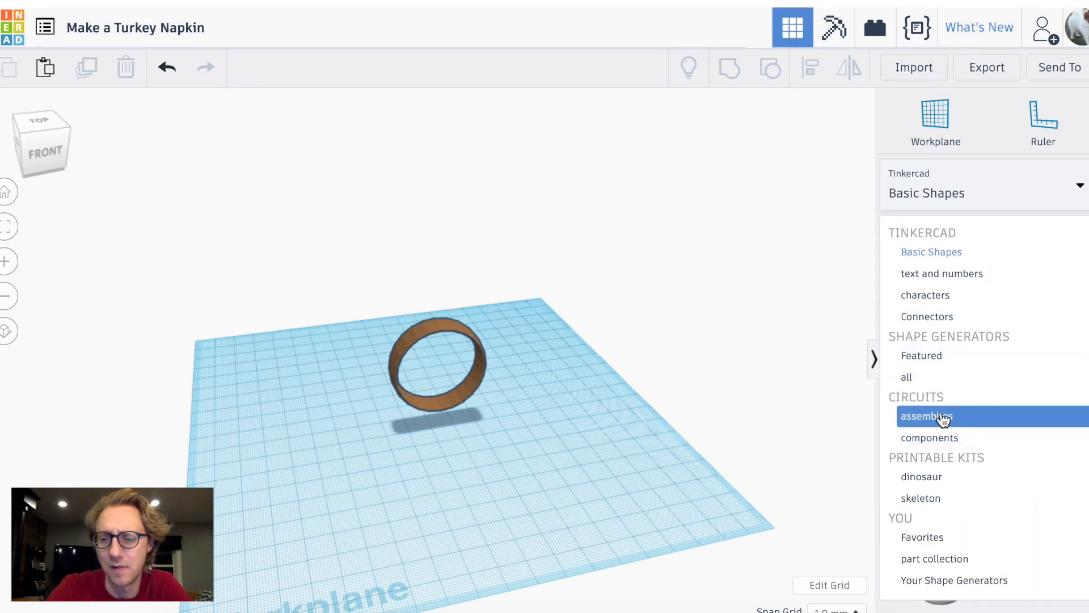
pyautogui.click(931, 305)
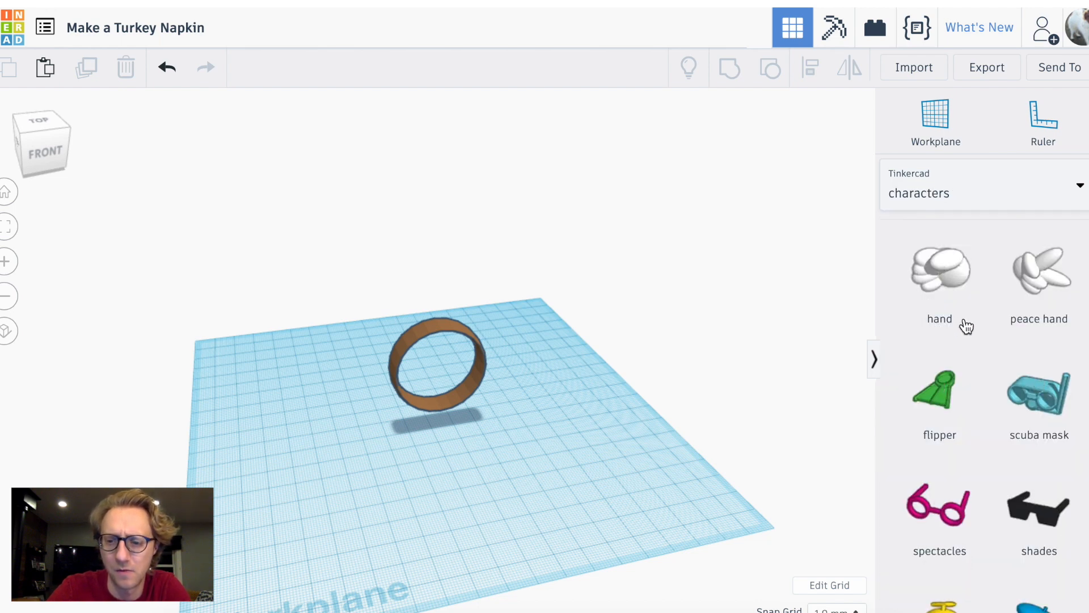
pyautogui.scroll(-5, 966, 327)
pyautogui.scroll(-3, 965, 368)
pyautogui.moveTo(1032, 386); pyautogui.dragTo(427, 432)
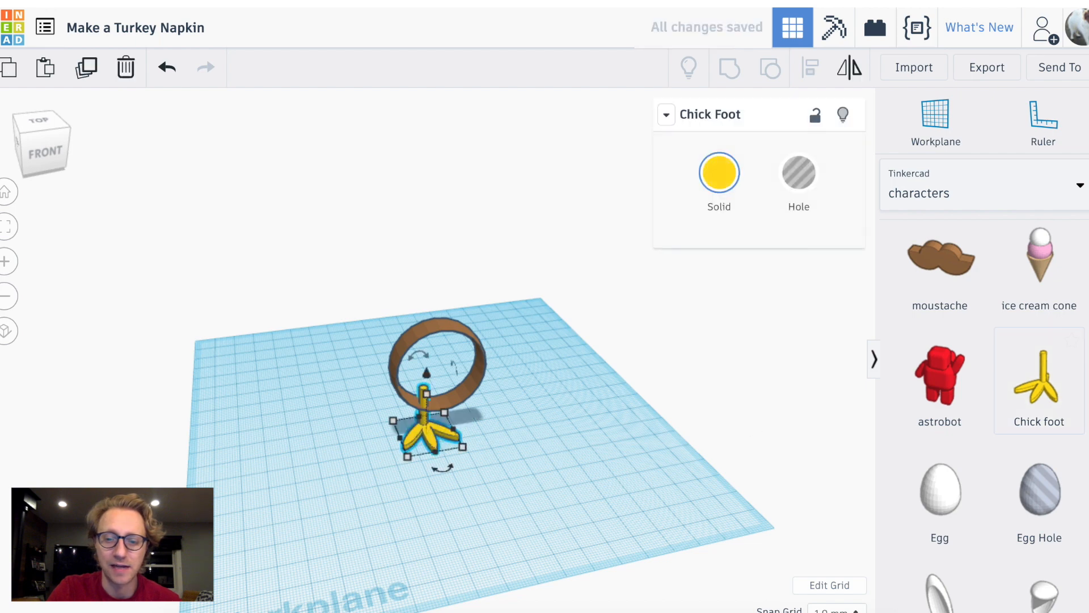
pyautogui.moveTo(1035, 381); pyautogui.dragTo(475, 424)
# Shift the second chick foot by about 2 mm and 0.5 mm to fine-tune its spot beside the first
pyautogui.click(444, 431)
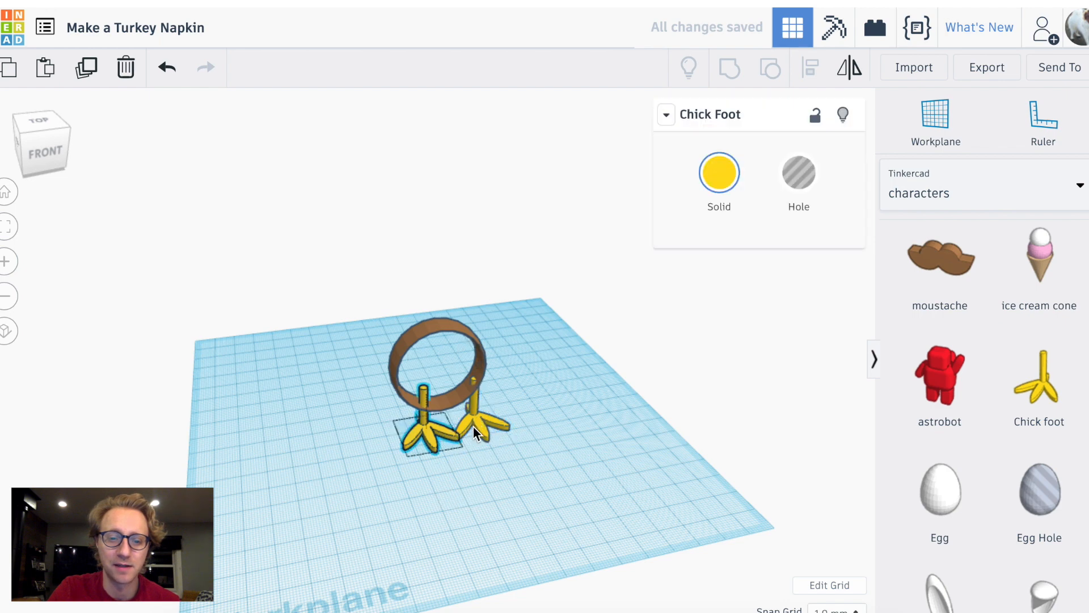
pyautogui.click(473, 427)
pyautogui.moveTo(475, 430); pyautogui.dragTo(478, 422)
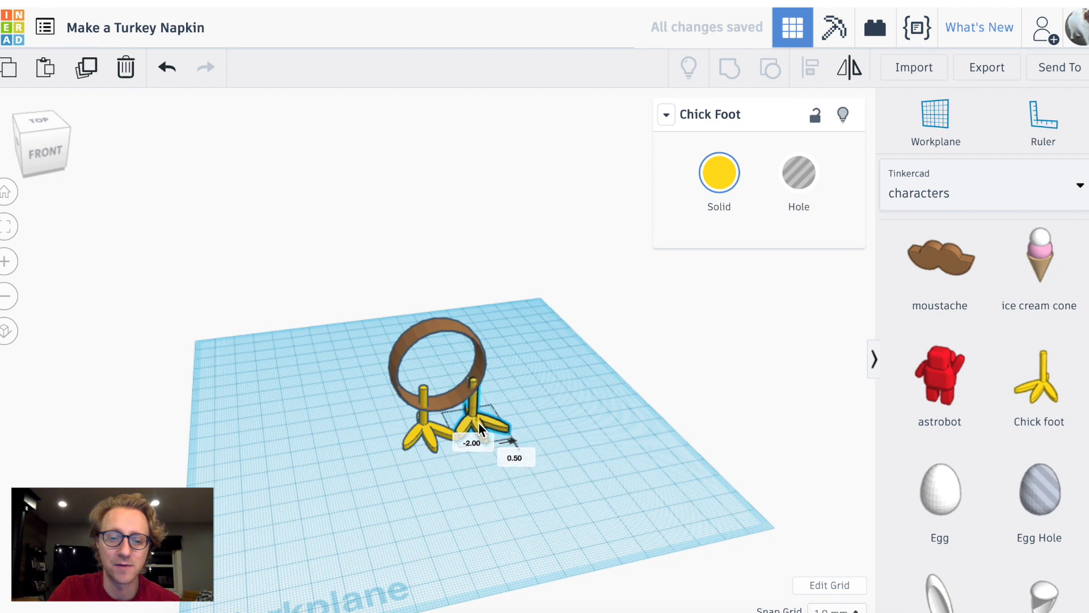
# Nudge the ring sideways and forward in small increments until it is centred over the two chick feet
pyautogui.click(448, 400)
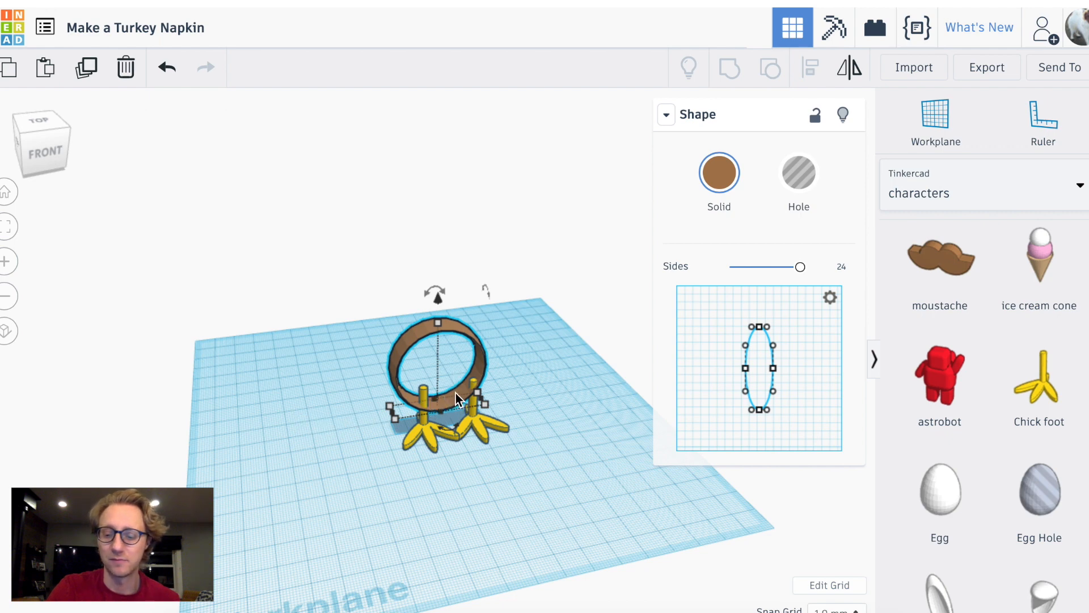
pyautogui.press('Right')
pyautogui.press('Right')
pyautogui.press('Right')
pyautogui.press('Down')
pyautogui.press('Down')
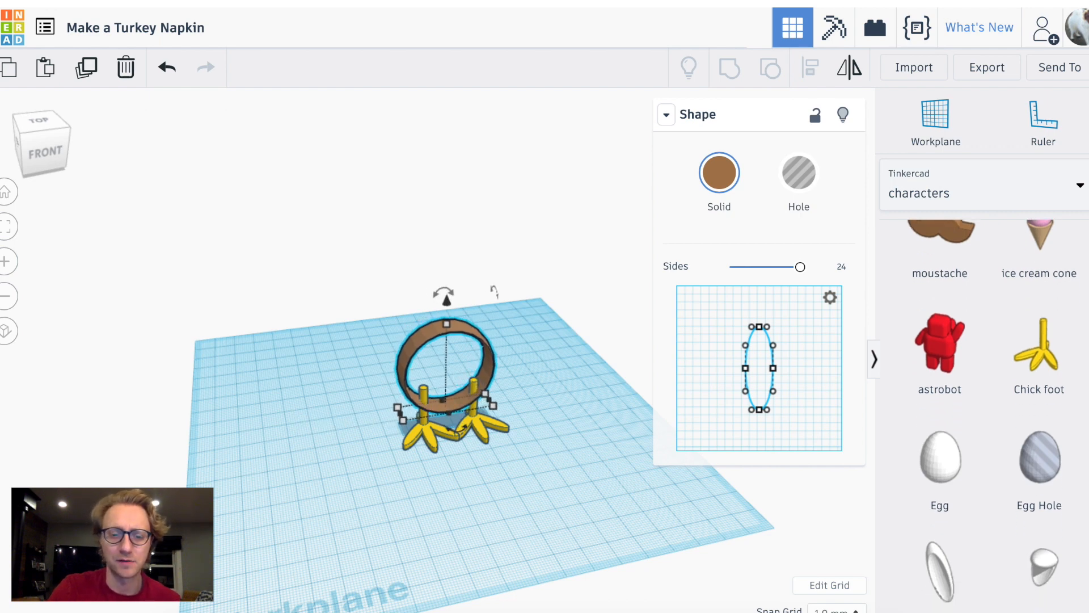
pyautogui.moveTo(457, 403)
pyautogui.mouseDown()
pyautogui.moveTo(366, 423)
pyautogui.moveTo(429, 474)
pyautogui.moveTo(550, 419)
pyautogui.moveTo(441, 381)
pyautogui.moveTo(464, 413)
pyautogui.moveTo(457, 401)
pyautogui.mouseUp()
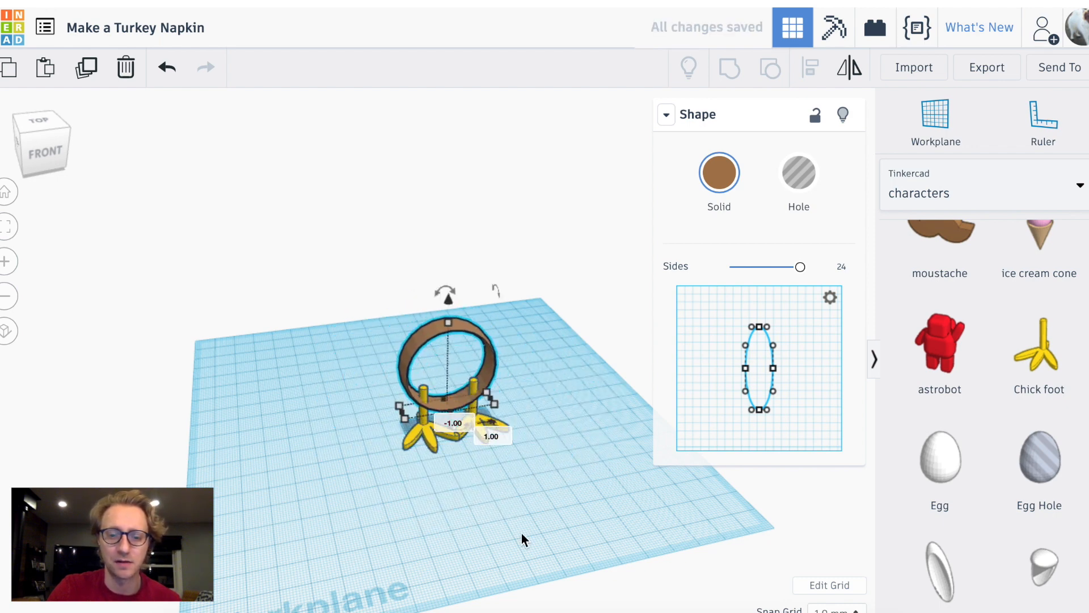
pyautogui.scroll(1, 987, 414)
pyautogui.press('Down')
pyautogui.press('Left')
pyautogui.press('Right')
pyautogui.press('Down')
pyautogui.press('Up')
pyautogui.press('Left')
pyautogui.press('Right')
pyautogui.press('Left')
pyautogui.press('Right')
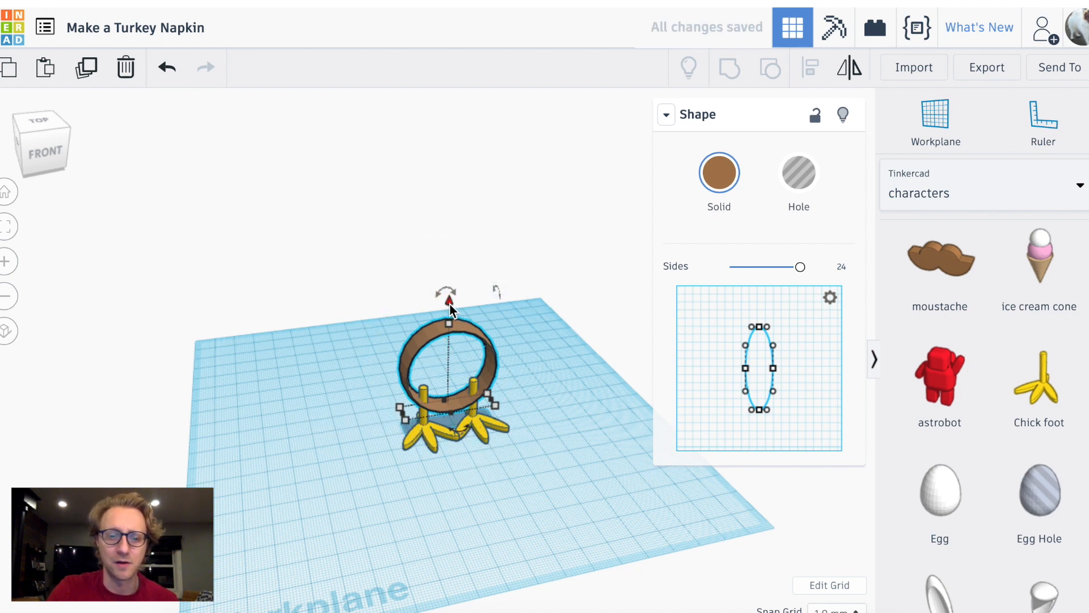
pyautogui.moveTo(433, 407)
pyautogui.mouseDown()
pyautogui.moveTo(367, 425)
pyautogui.moveTo(434, 410)
pyautogui.mouseUp()
# Raise the ring 6 mm so its lower edge sits 14 mm above the workplane on the tops of the legs
pyautogui.moveTo(451, 302)
pyautogui.mouseDown()
pyautogui.moveTo(447, 266)
pyautogui.moveTo(445, 288)
pyautogui.mouseUp()
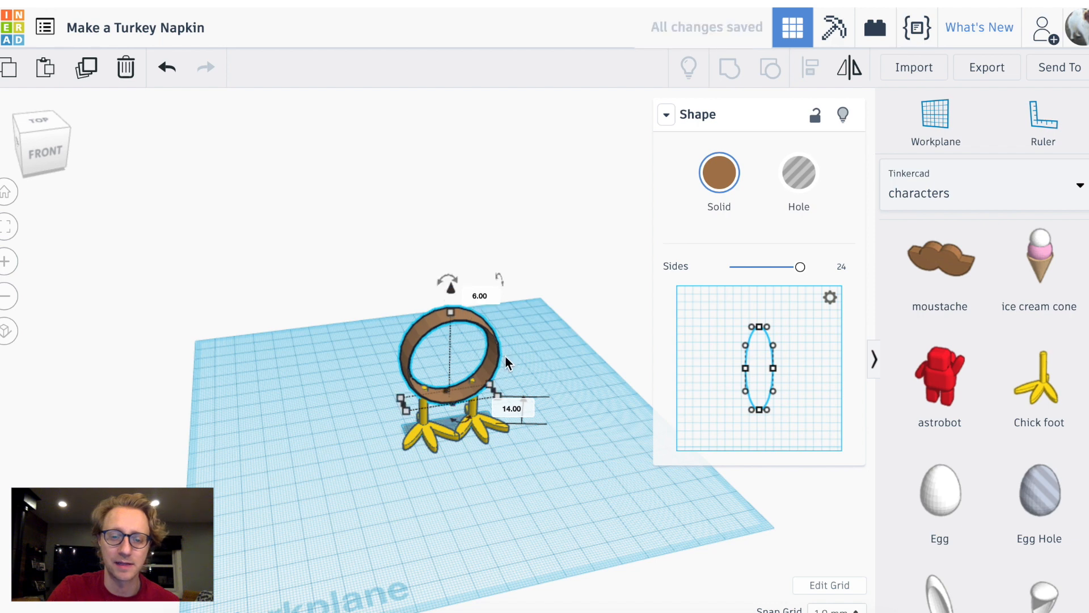
pyautogui.click(591, 449)
pyautogui.moveTo(477, 458); pyautogui.dragTo(423, 416, button='right')
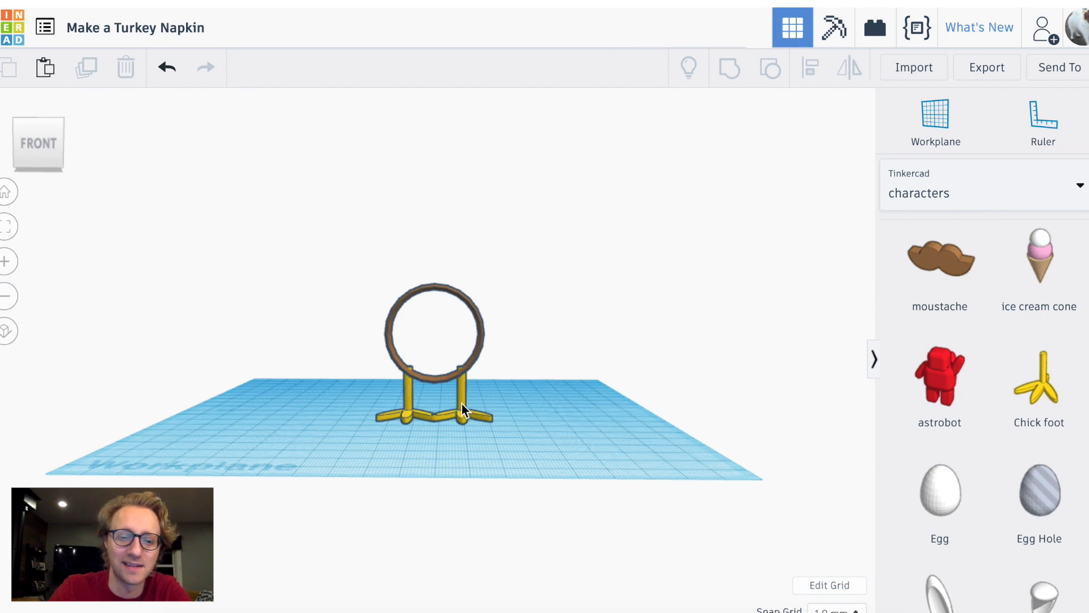
pyautogui.moveTo(493, 406); pyautogui.dragTo(443, 376, button='right')
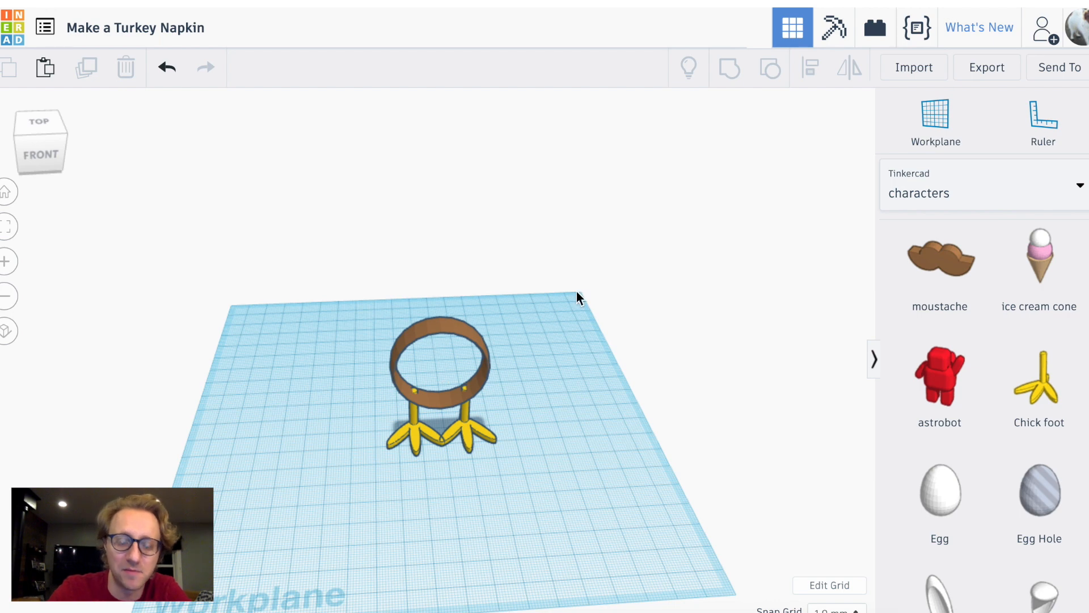
pyautogui.moveTo(566, 345); pyautogui.dragTo(414, 270, button='right')
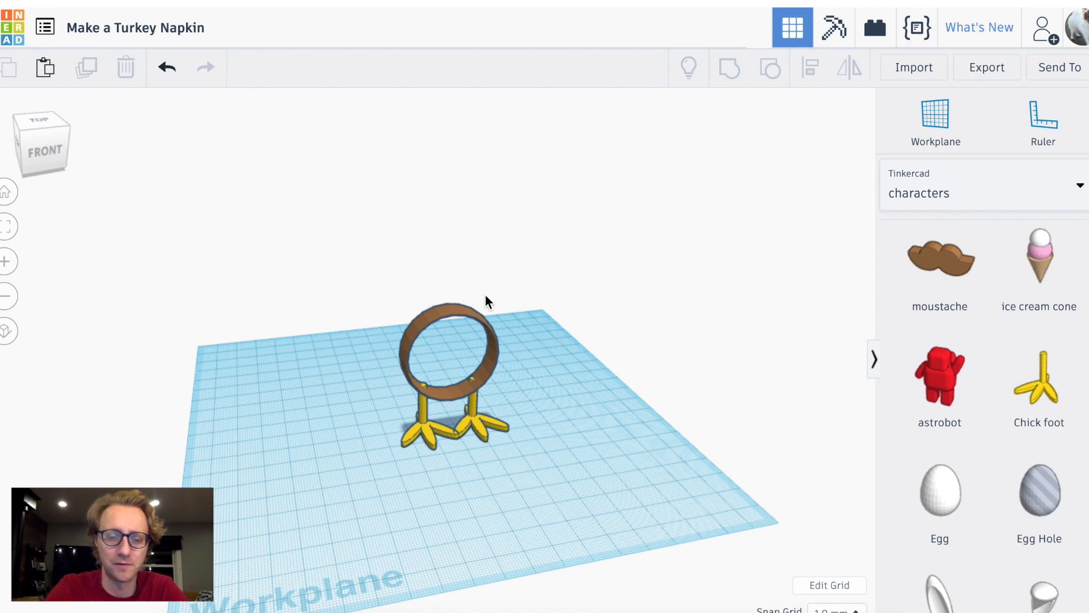
# Add a solid cylinder from Basic Shapes on the empty workplane beside the ring and set its height to 5 mm
pyautogui.click(928, 201)
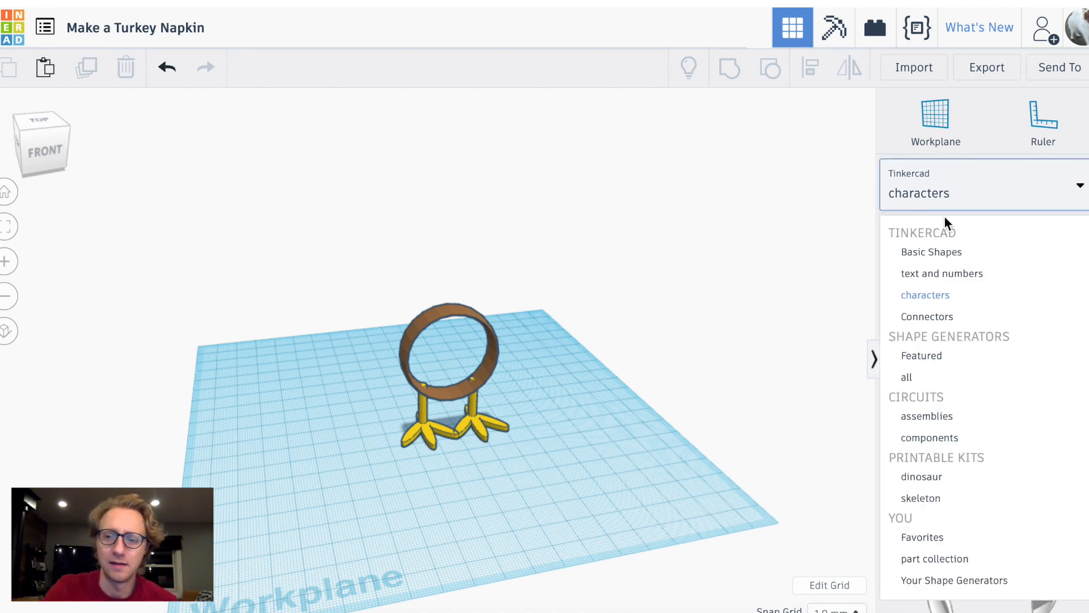
pyautogui.click(935, 254)
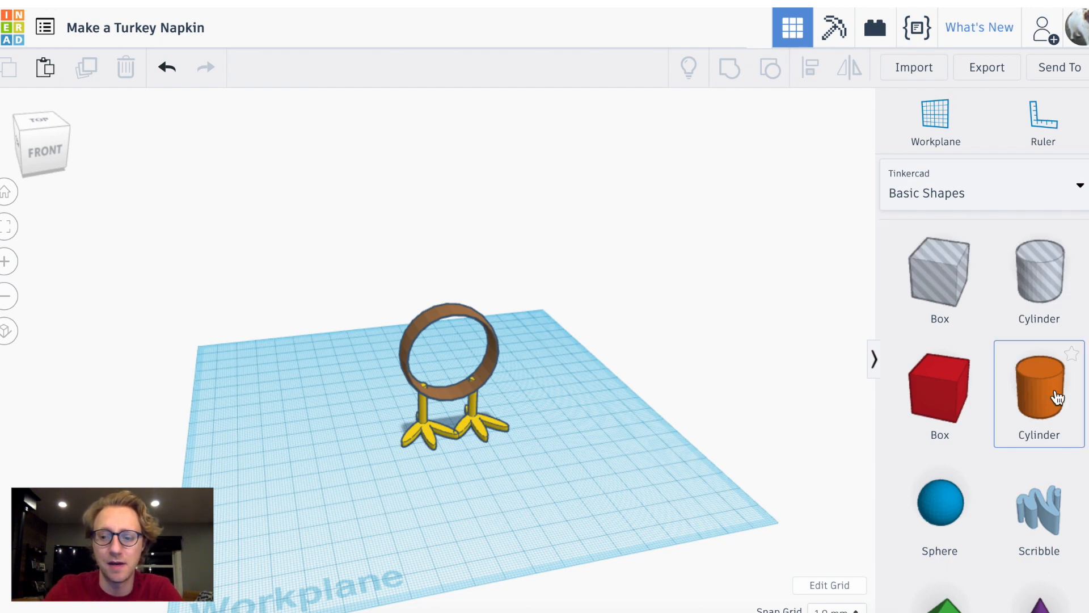
pyautogui.moveTo(1057, 398); pyautogui.dragTo(328, 474)
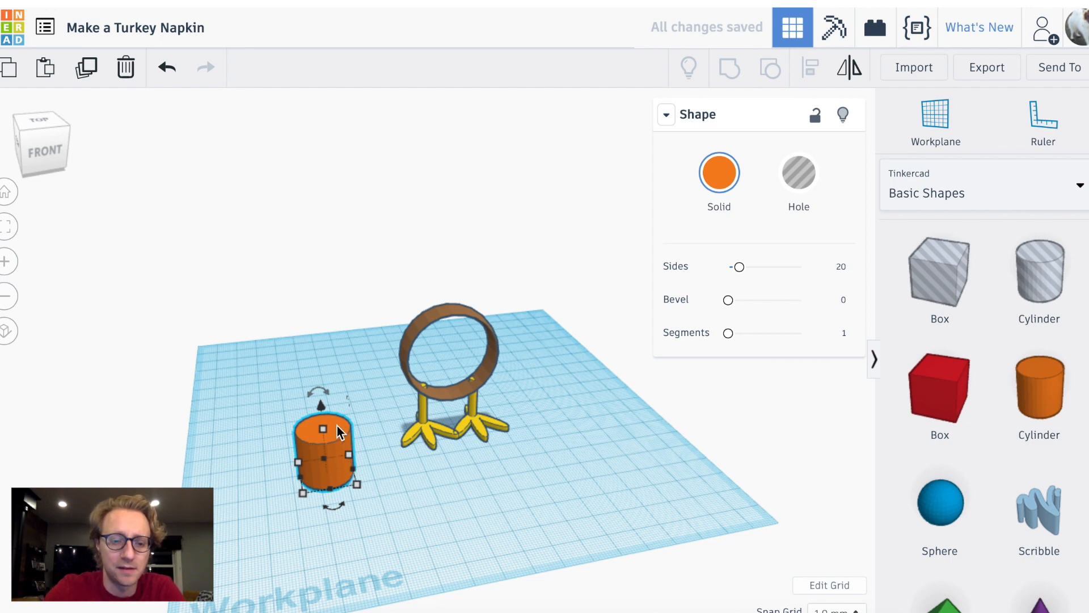
pyautogui.moveTo(323, 430)
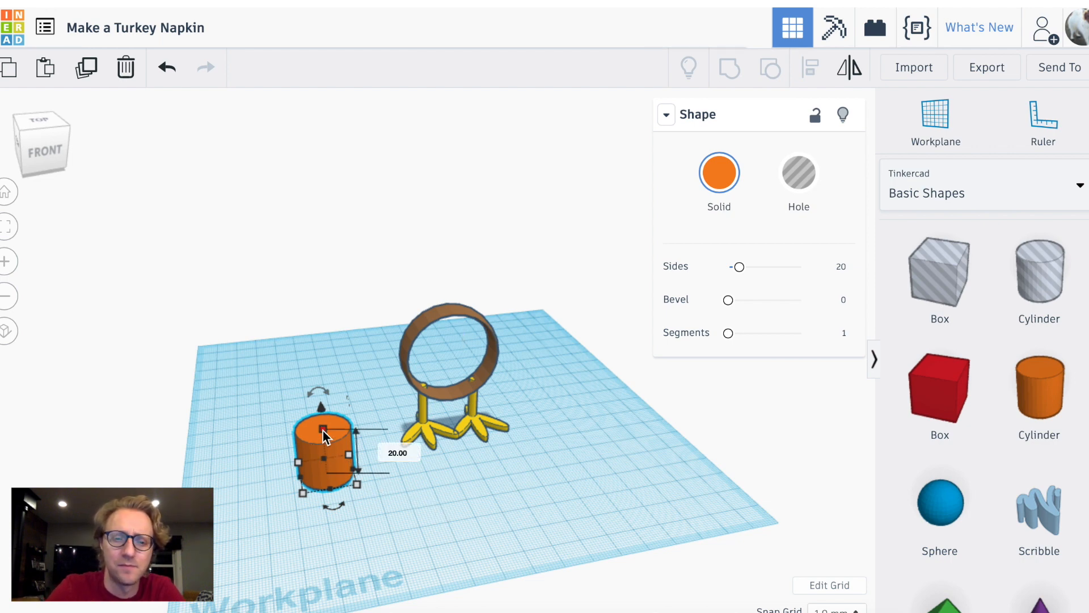
pyautogui.click(396, 452)
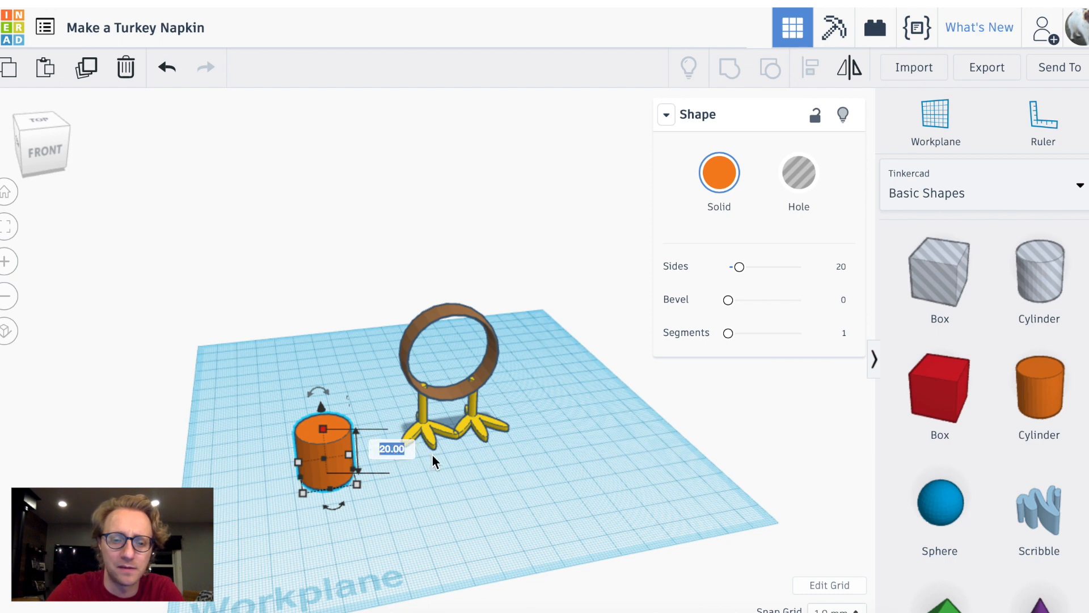
pyautogui.write('5')
pyautogui.press('Return')
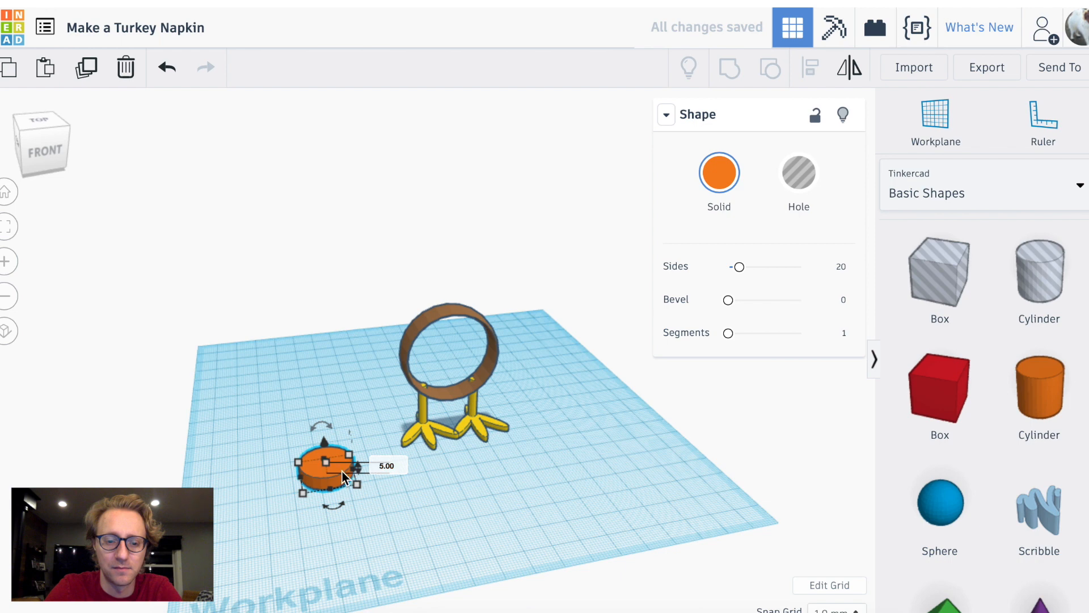
# Undo the cylinder's height change and flatten the cylinder to a height of 5 mm again
pyautogui.click(169, 70)
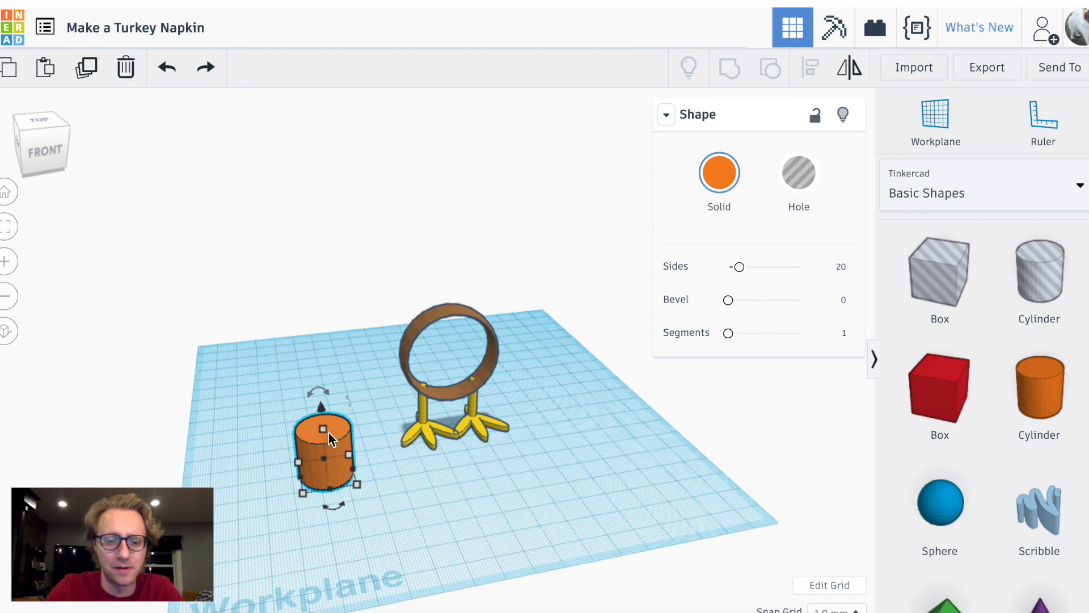
pyautogui.moveTo(325, 436); pyautogui.dragTo(329, 462)
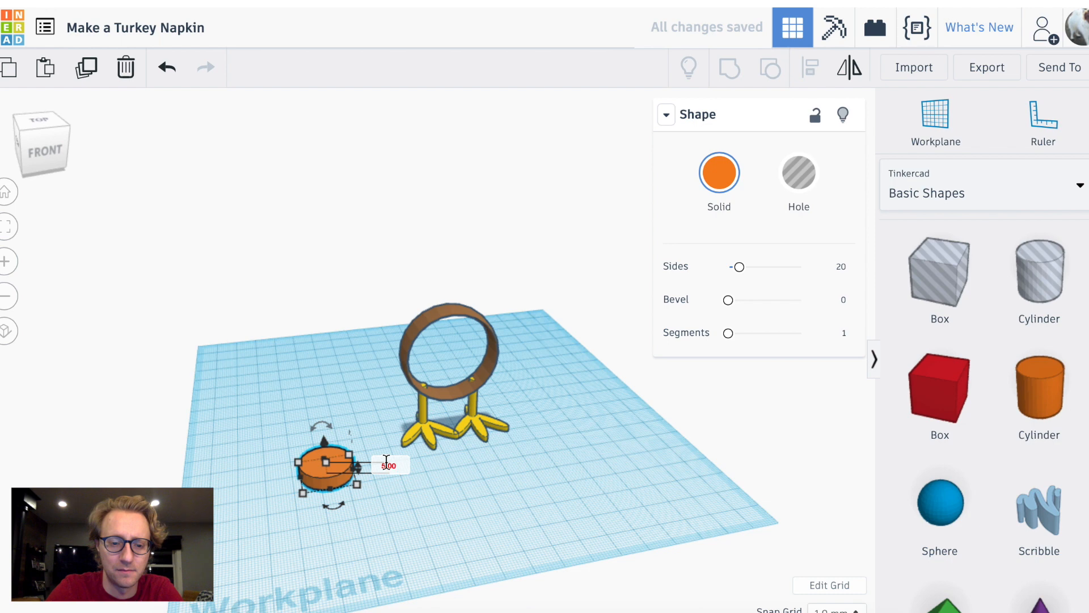
pyautogui.click(312, 452)
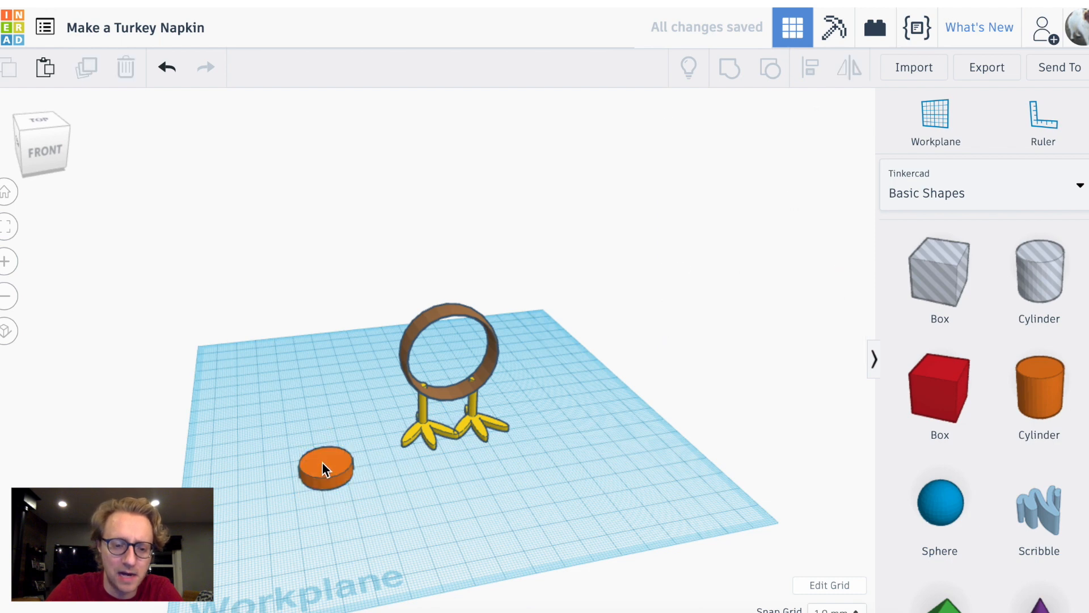
# Stretch the flat cylinder into a long oval feather 18 mm wide and 61 mm long
pyautogui.click(324, 463)
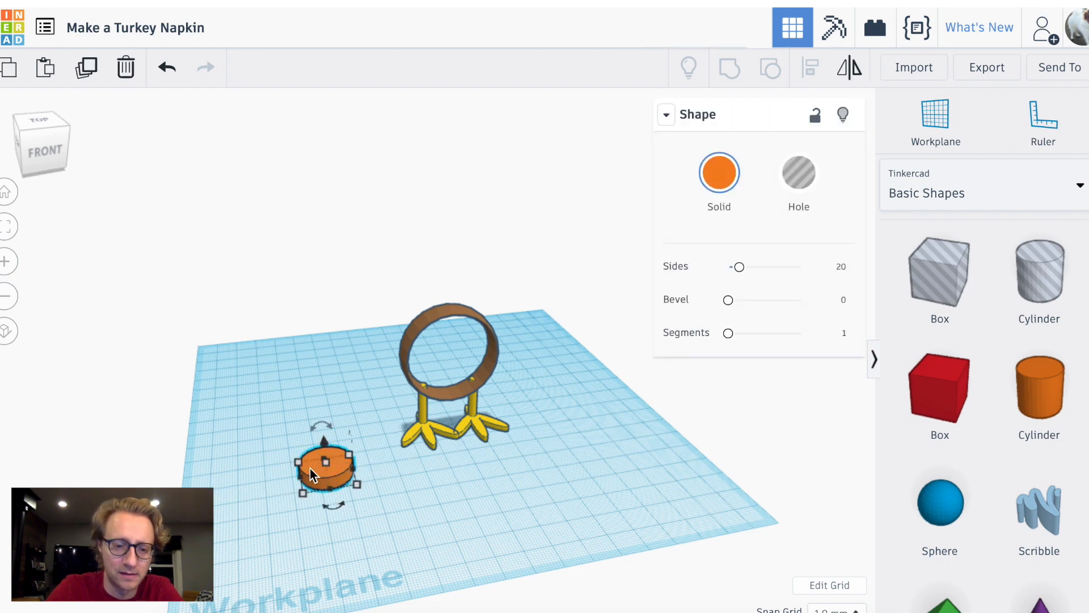
pyautogui.moveTo(297, 460); pyautogui.dragTo(294, 414)
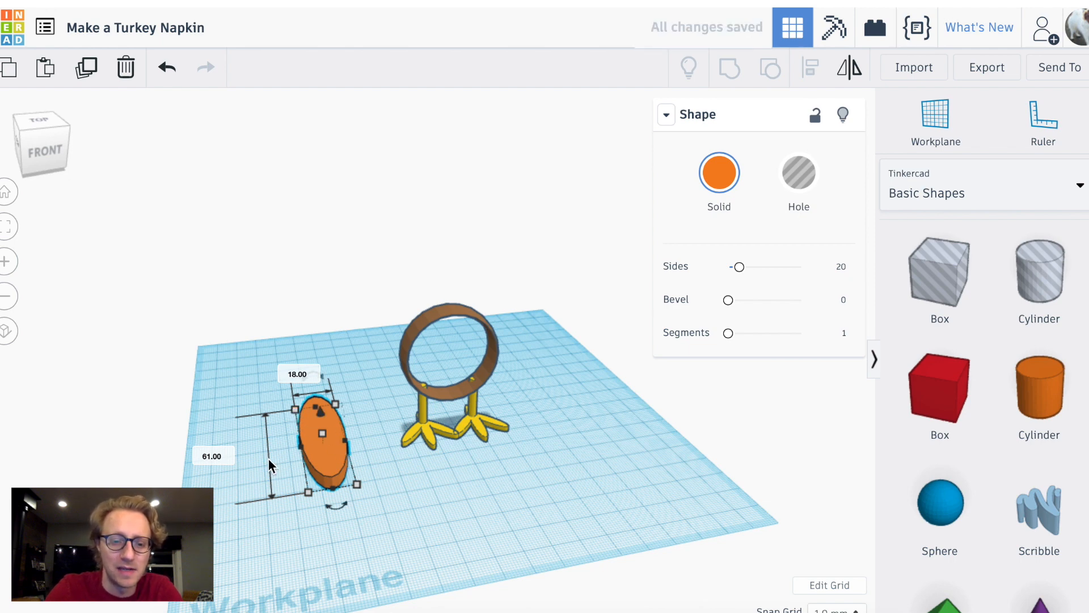
pyautogui.click(289, 460)
pyautogui.moveTo(356, 451); pyautogui.dragTo(345, 489, button='right')
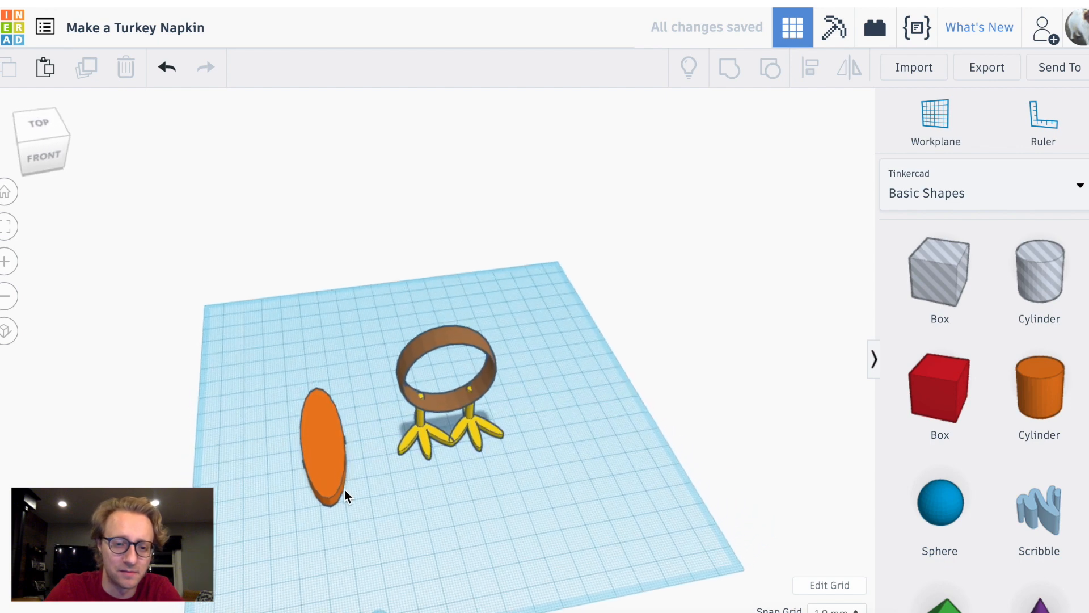
# Reposition the flat oval feather on the workplane beside the chick feet, finishing with a shift of 4 mm and 17 mm
pyautogui.moveTo(324, 472); pyautogui.dragTo(335, 431)
pyautogui.moveTo(466, 517); pyautogui.dragTo(472, 495, button='right')
pyautogui.moveTo(336, 412); pyautogui.dragTo(364, 458)
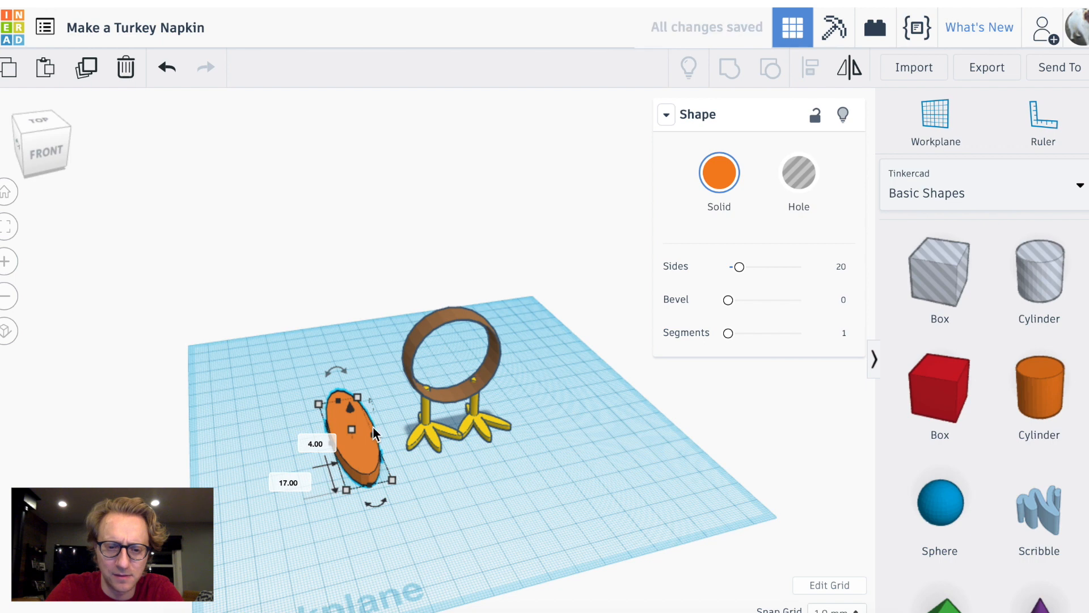
# Rotate the oval feather 90° so it stands upright on its narrow end facing the front
pyautogui.moveTo(415, 474); pyautogui.dragTo(381, 464, button='right')
pyautogui.moveTo(339, 366); pyautogui.dragTo(339, 368)
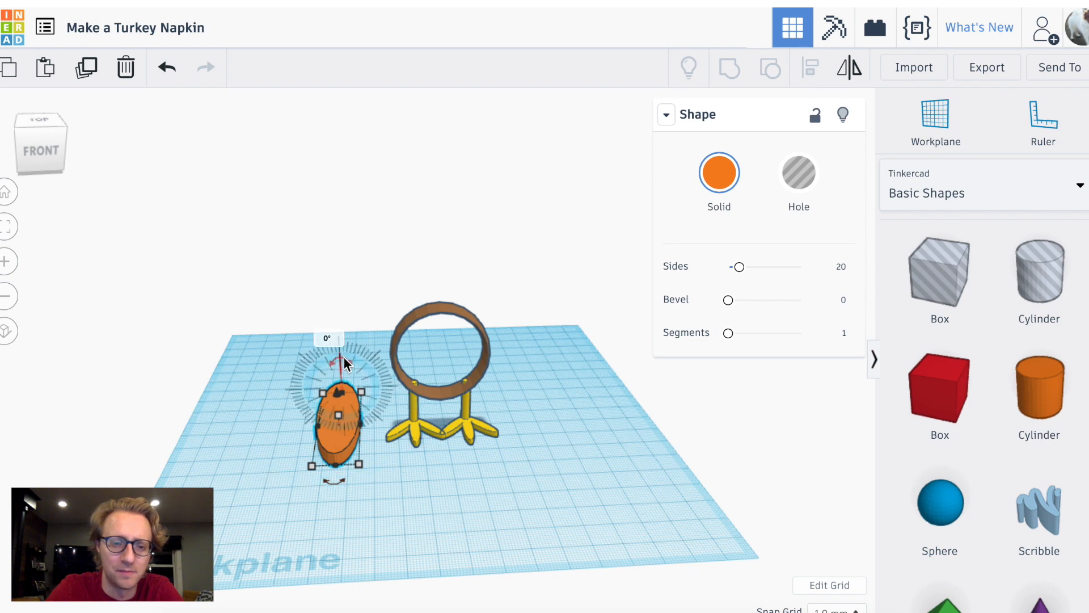
pyautogui.moveTo(362, 420); pyautogui.dragTo(403, 413, button='right')
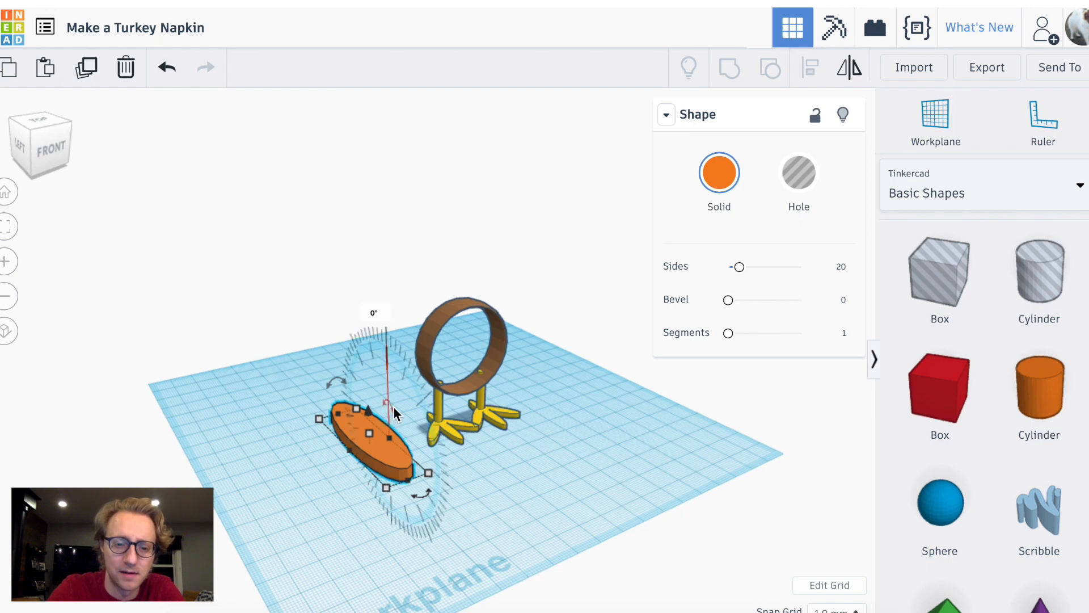
pyautogui.moveTo(391, 407); pyautogui.dragTo(400, 438)
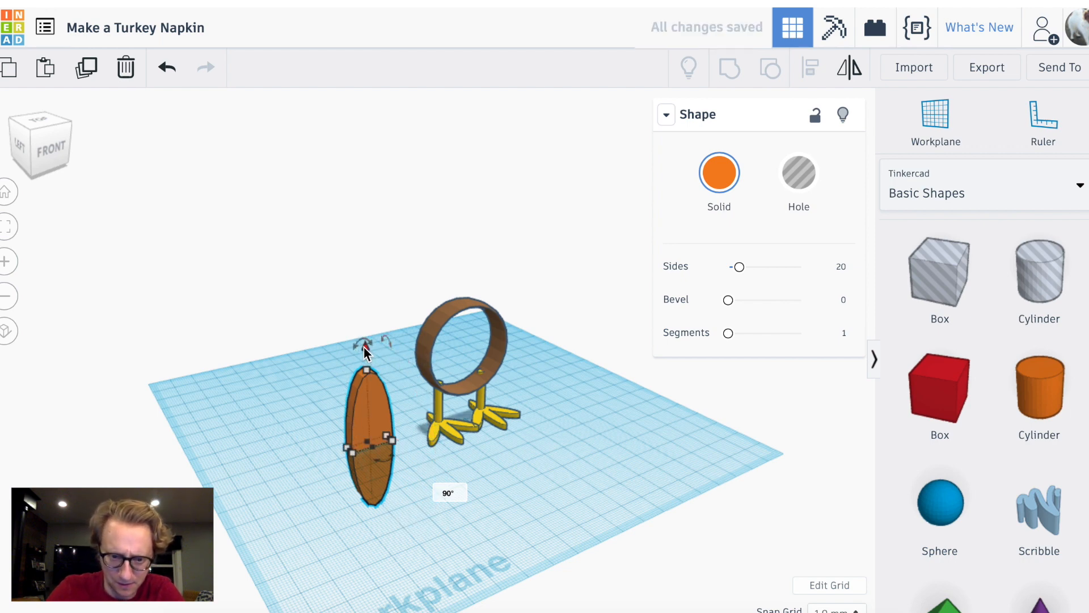
# Move the upright feather 44 mm sideways to the ring and raise it until its lower tip overlaps the ring's top
pyautogui.moveTo(374, 417); pyautogui.dragTo(465, 390)
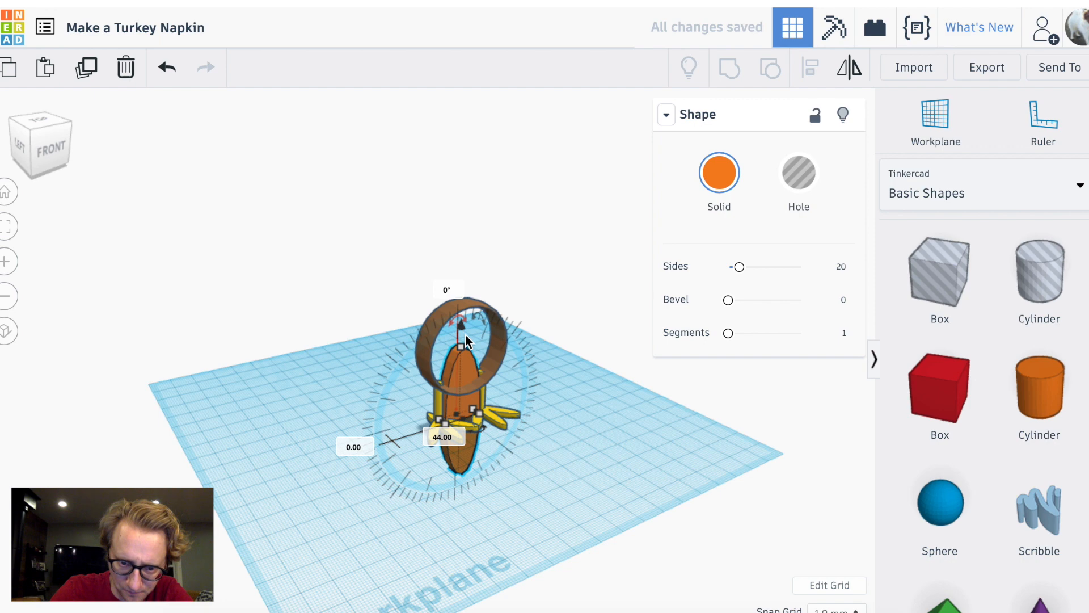
pyautogui.moveTo(541, 413); pyautogui.dragTo(467, 403, button='right')
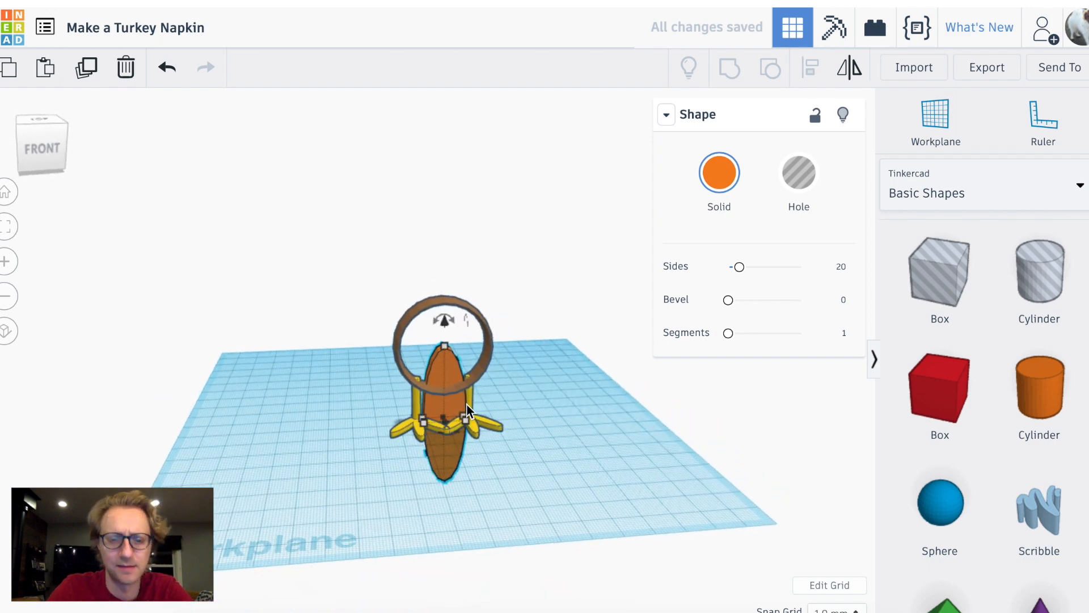
pyautogui.moveTo(445, 316); pyautogui.dragTo(440, 155)
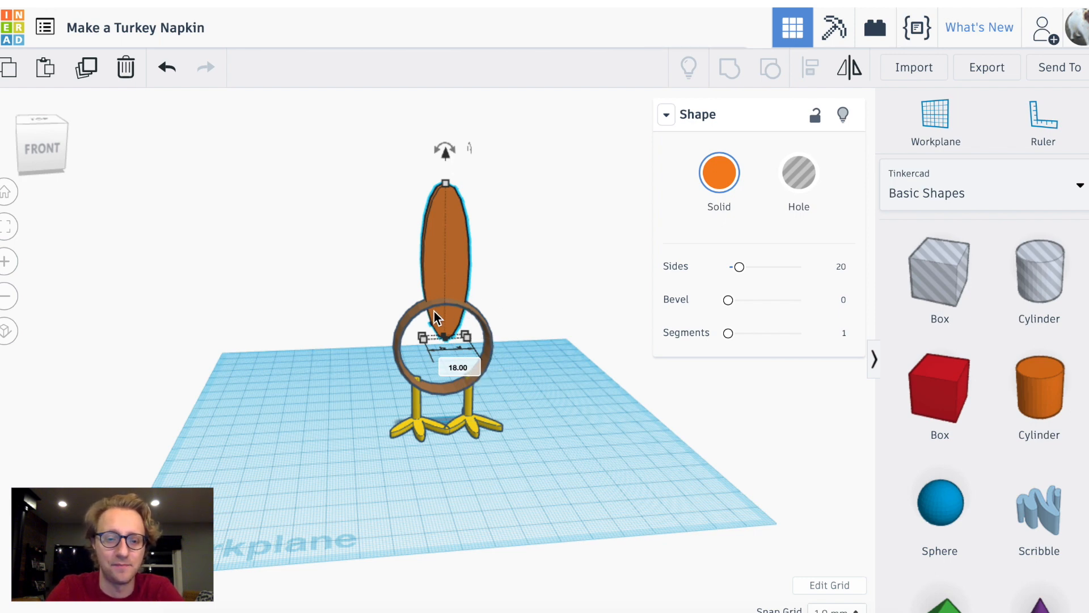
pyautogui.moveTo(447, 154); pyautogui.dragTo(448, 110)
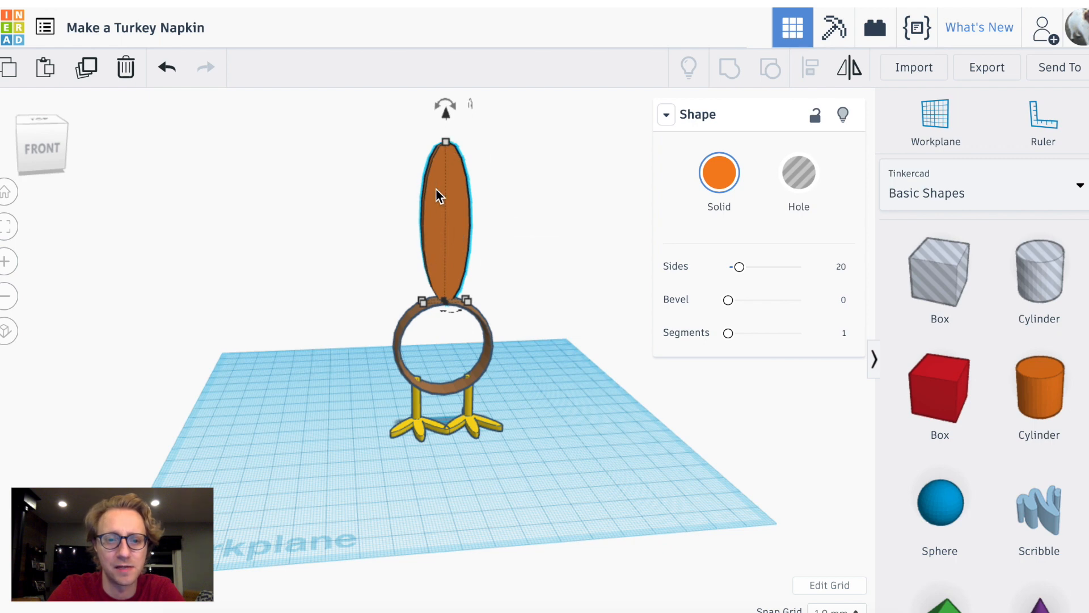
pyautogui.moveTo(448, 113); pyautogui.dragTo(447, 141)
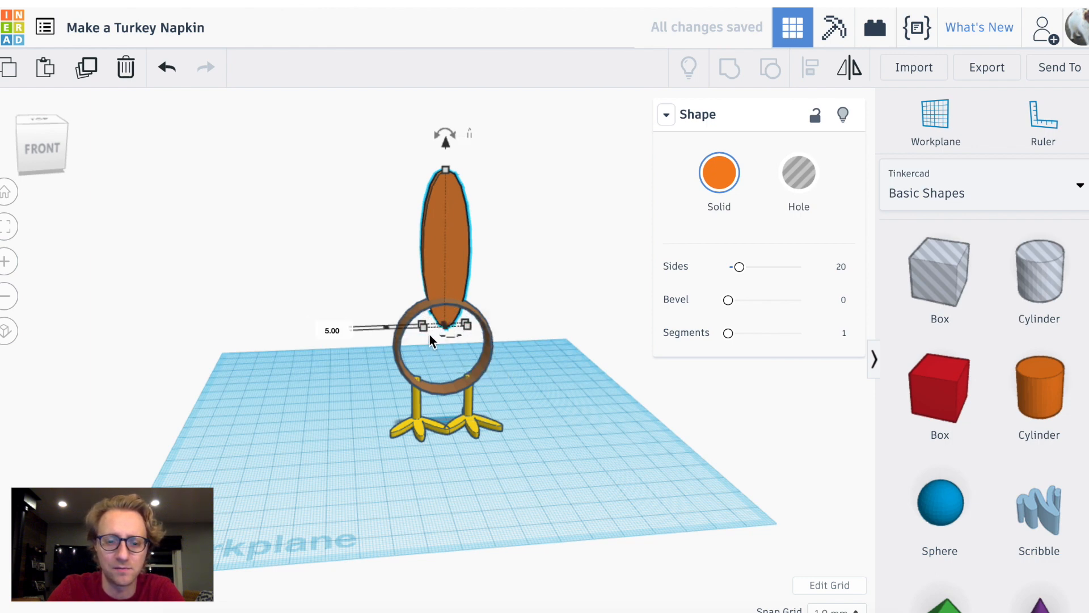
pyautogui.click(389, 326)
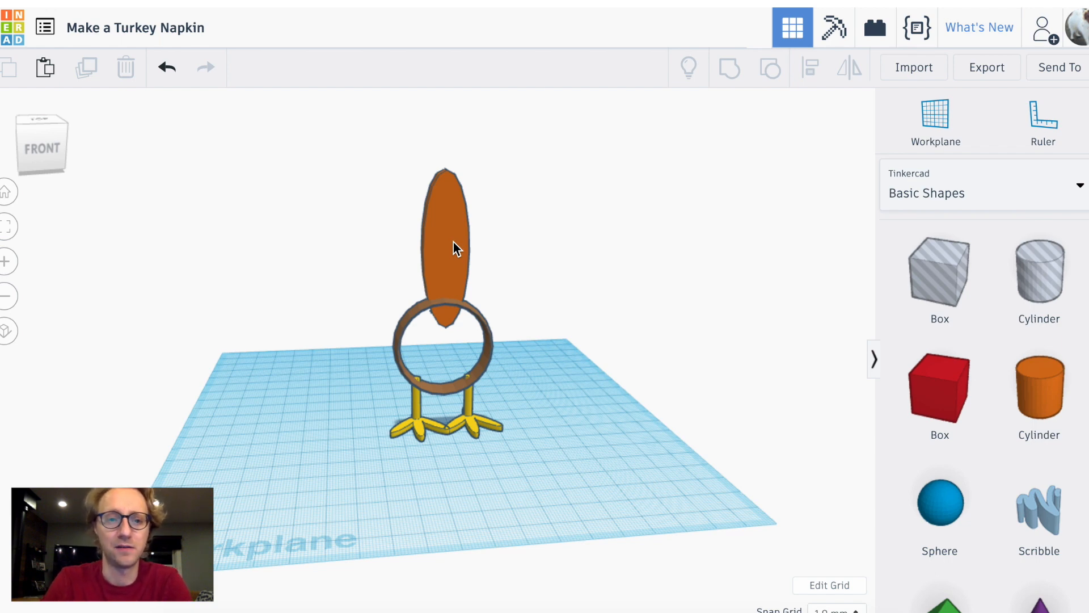
# Rename the design as "Make a Turkey Napkin Holder"
pyautogui.click(191, 33)
pyautogui.press('Right')
pyautogui.write('Ho')
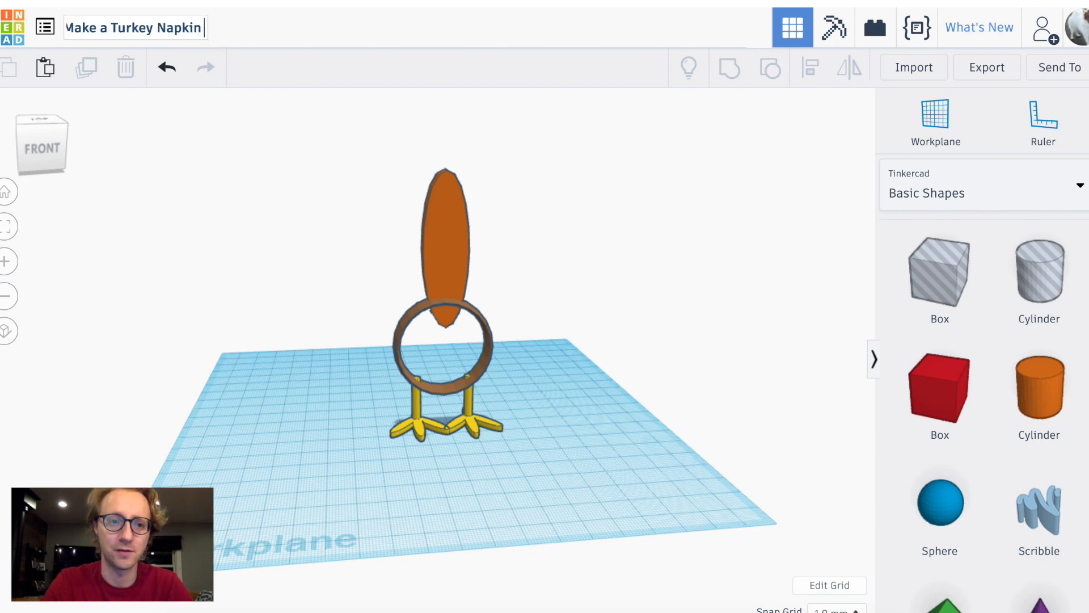
pyautogui.write('lder')
pyautogui.press('Return')
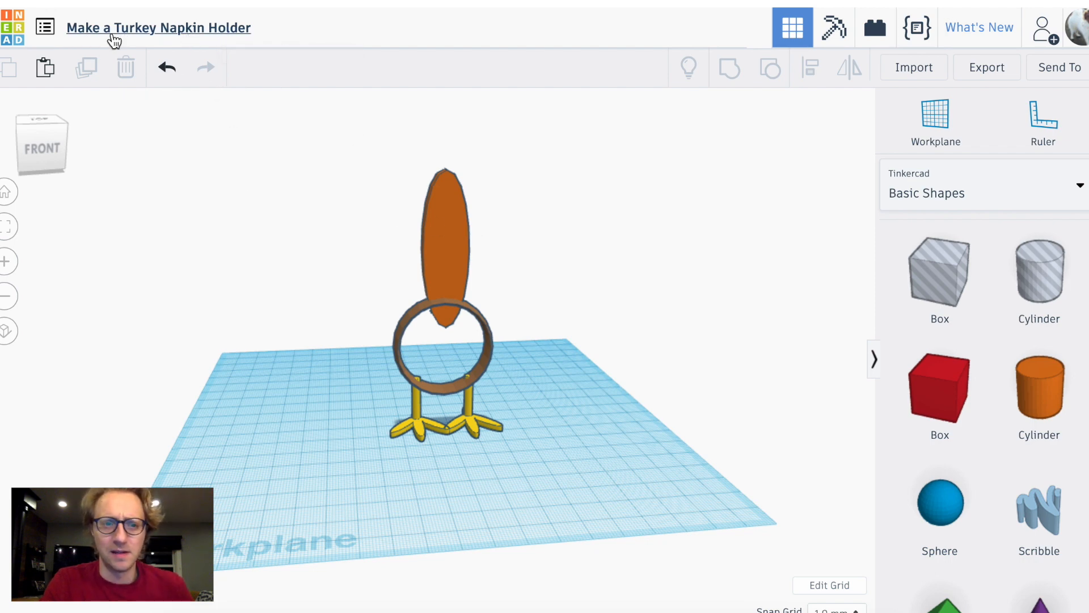
# Add the maker's first name in front of the design title
pyautogui.click(188, 37)
pyautogui.press('Home')
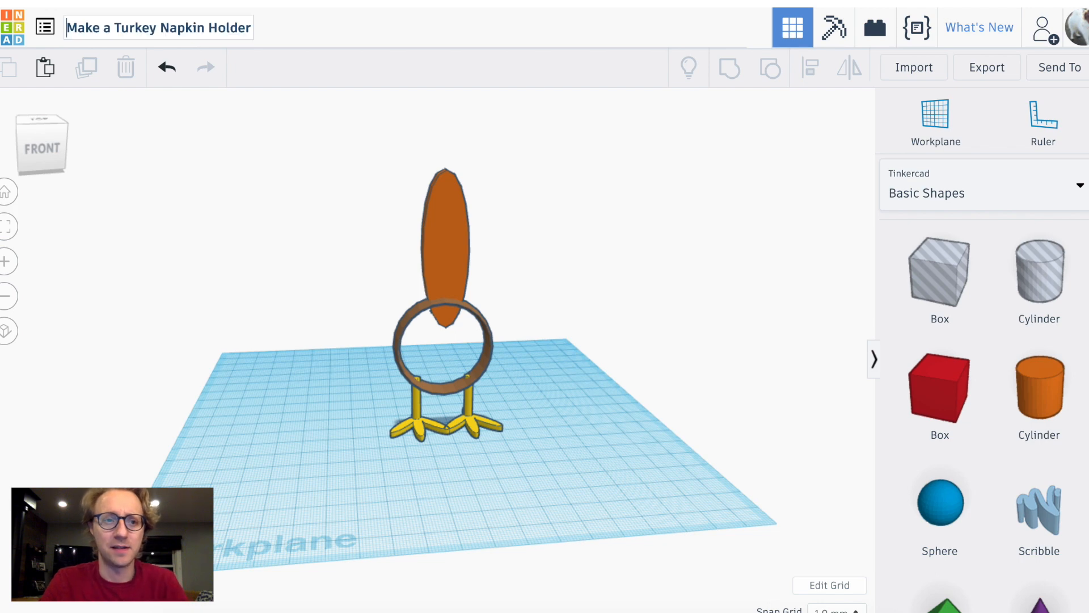
pyautogui.write('Travis')
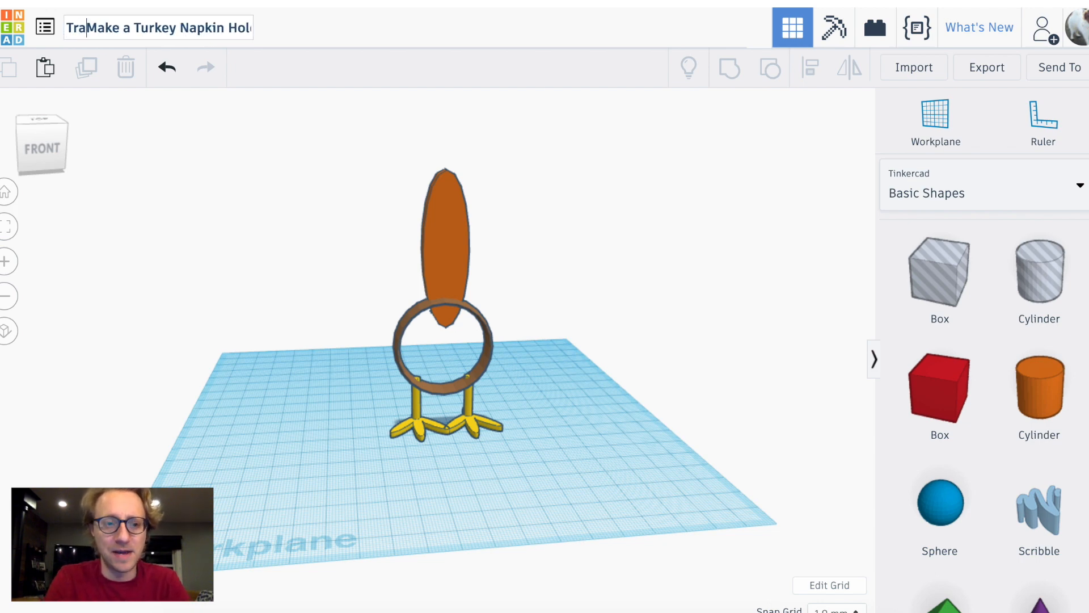
pyautogui.press('Return')
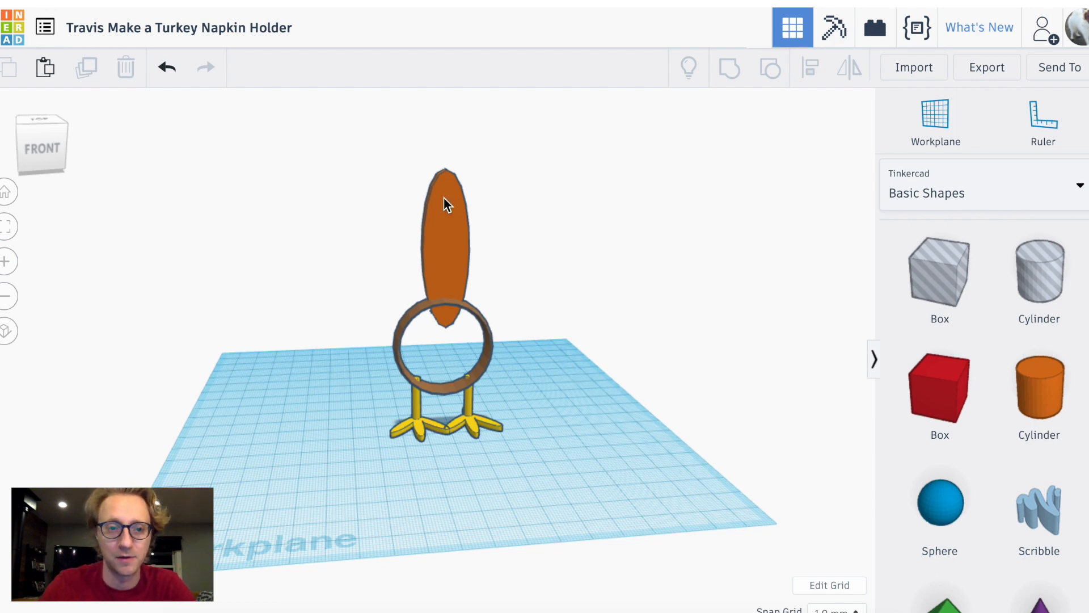
# Duplicate the upright feather and shift the copy about 12 mm sideways so it partly overlaps the original
pyautogui.click(452, 232)
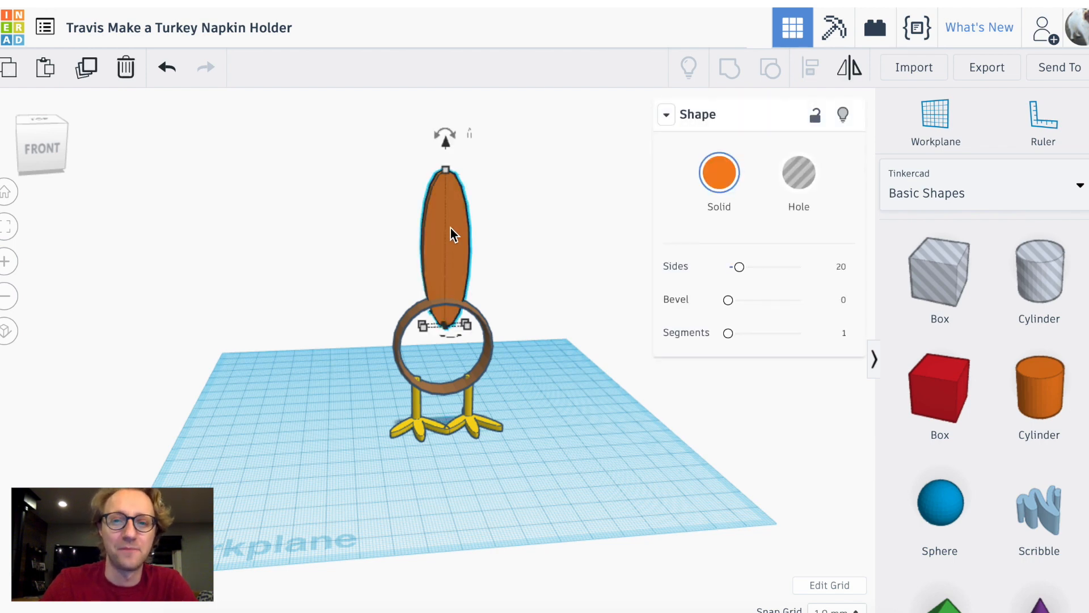
pyautogui.click(88, 69)
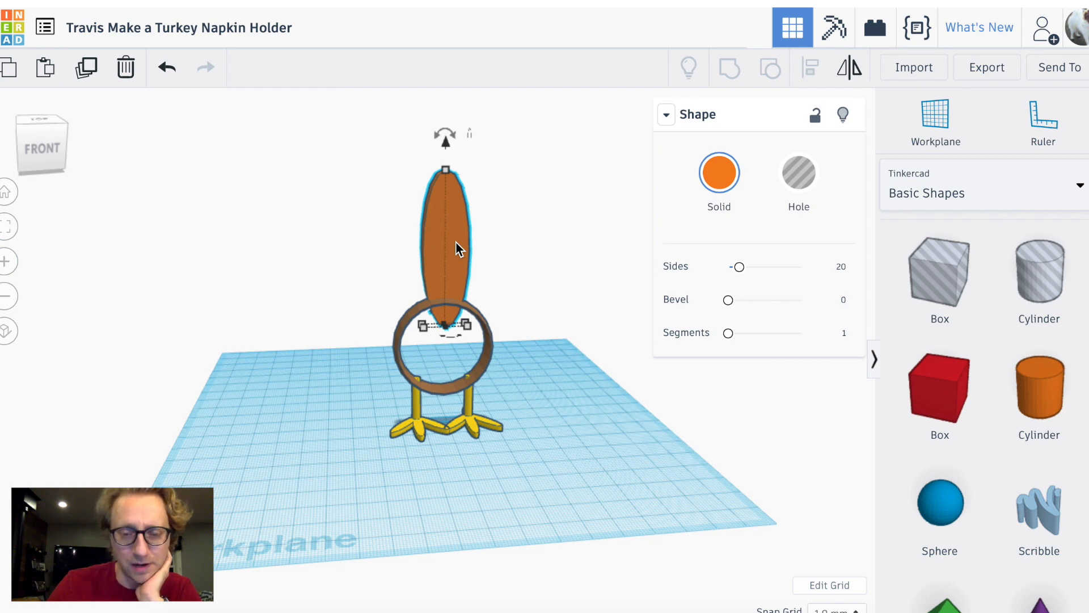
pyautogui.press('super+d')
pyautogui.press('Right')
pyautogui.press('Right')
pyautogui.press('Right')
pyautogui.press('Right')
pyautogui.press('Right')
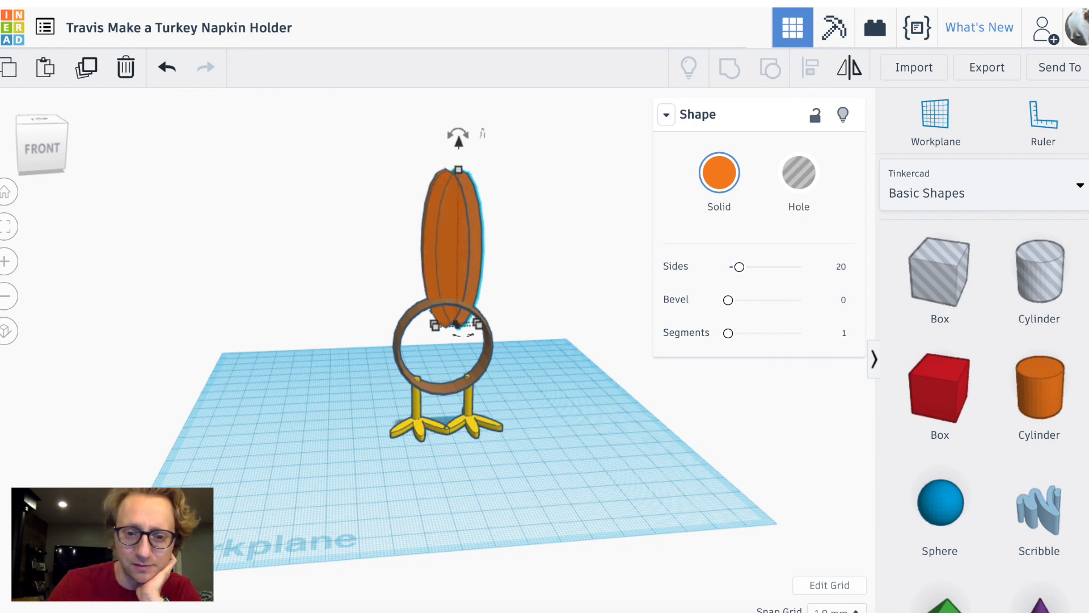
pyautogui.press('Right')
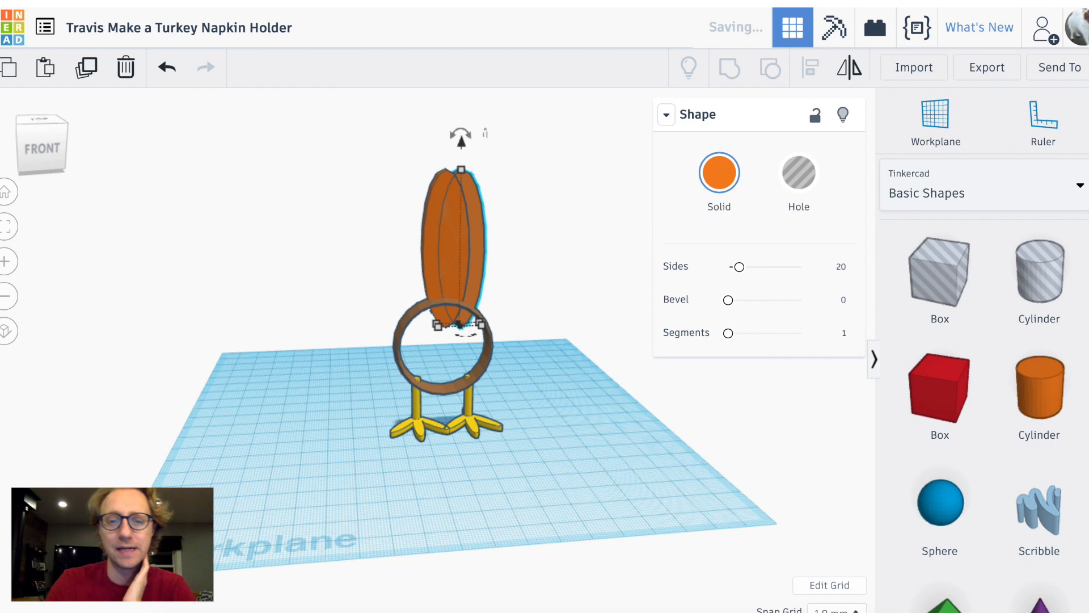
pyautogui.press('Right')
pyautogui.press('Right')
pyautogui.press('Right')
pyautogui.press('Right')
pyautogui.press('Right')
pyautogui.press('Right')
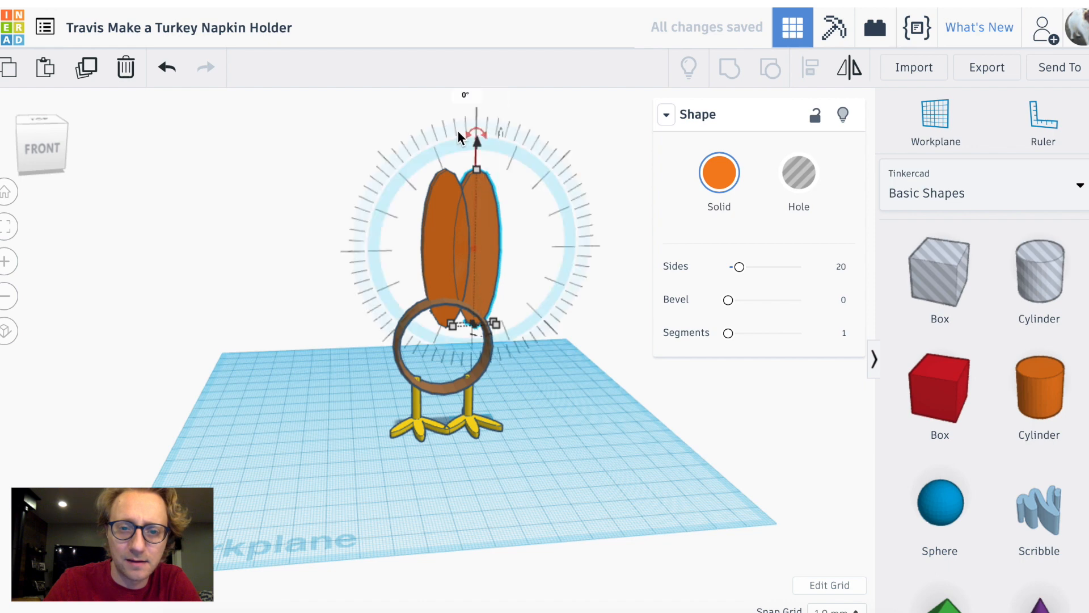
# Tilt the feather copy outward by 20° and lower it 4.84 mm so its base sits 39 mm above the workplane
pyautogui.moveTo(476, 137); pyautogui.dragTo(515, 134)
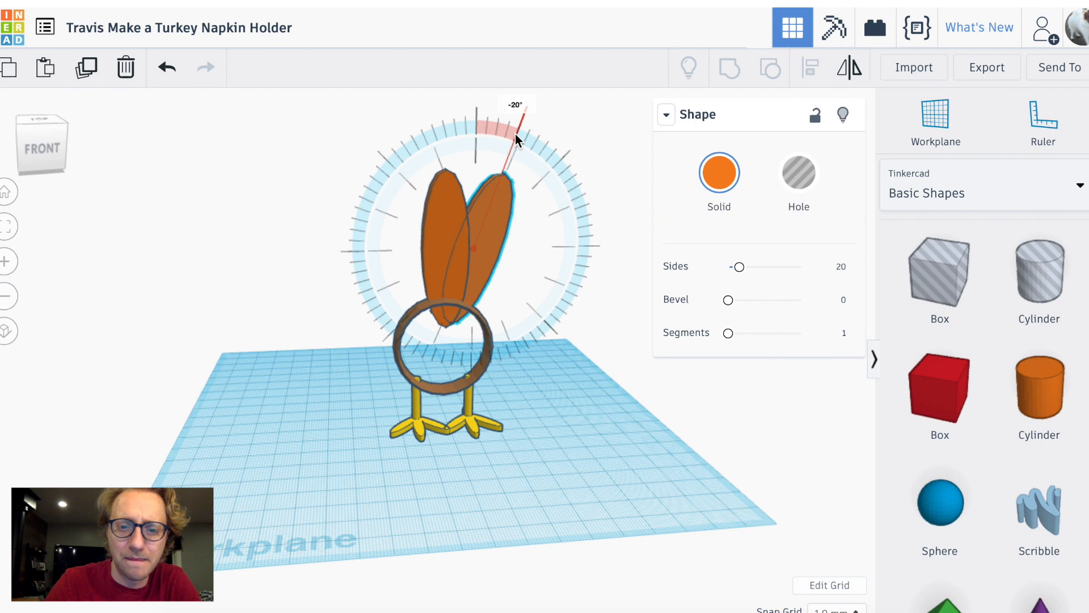
pyautogui.moveTo(515, 134); pyautogui.dragTo(515, 134)
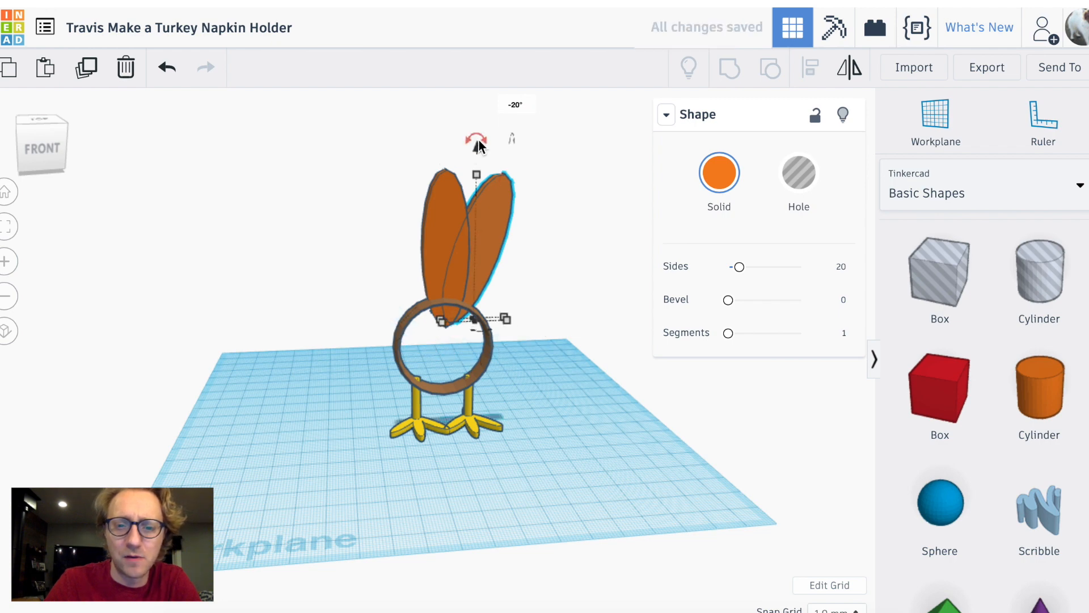
pyautogui.moveTo(479, 149); pyautogui.dragTo(479, 162)
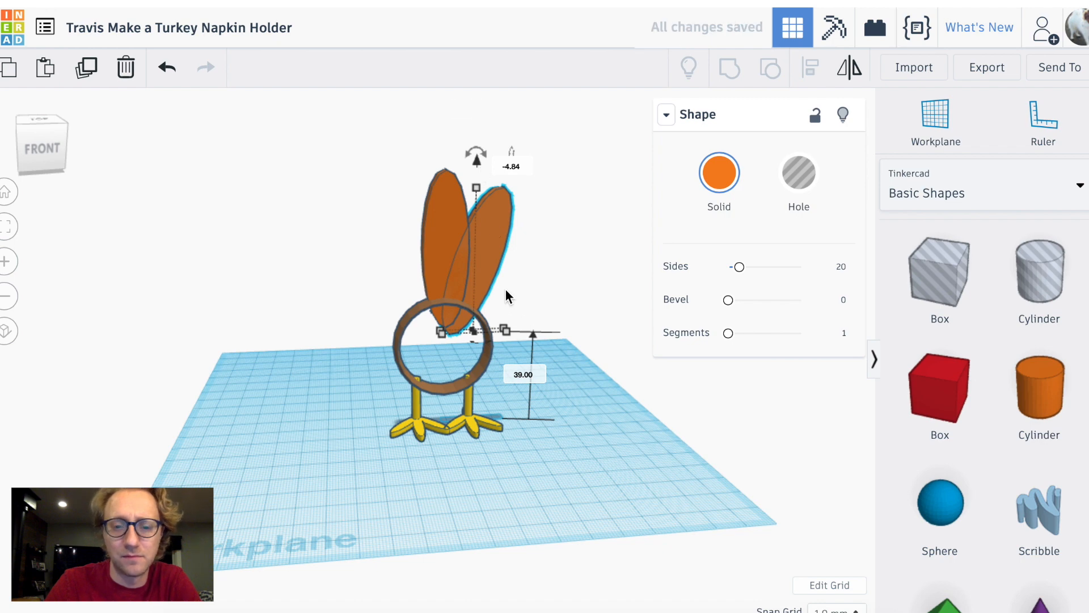
# Duplicate the tilted feather three times, repeating its rotation and offset to fan the tail out along one side
pyautogui.click(84, 79)
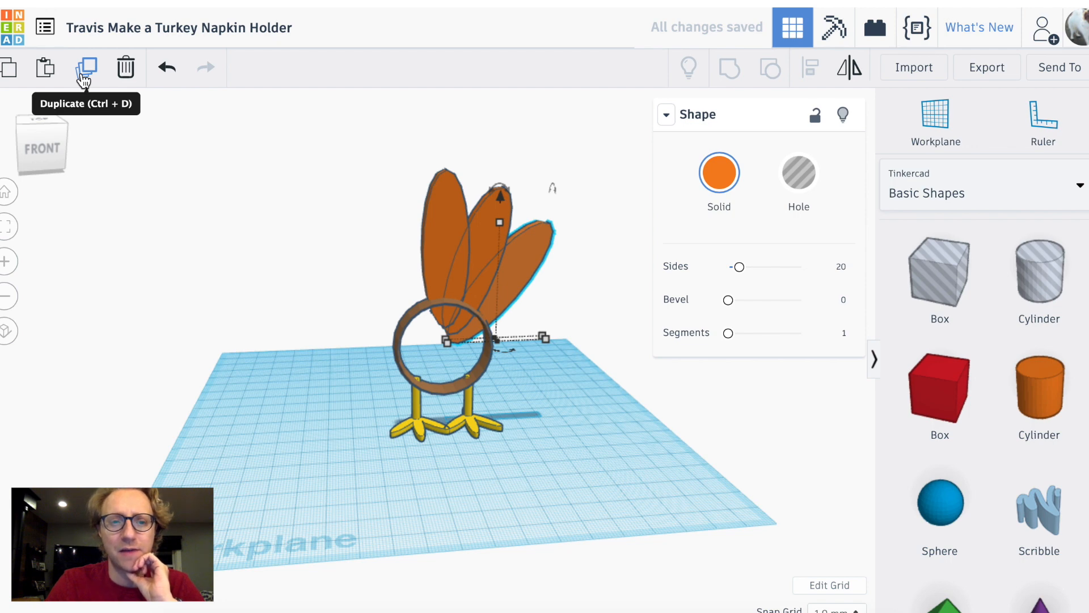
pyautogui.click(84, 79)
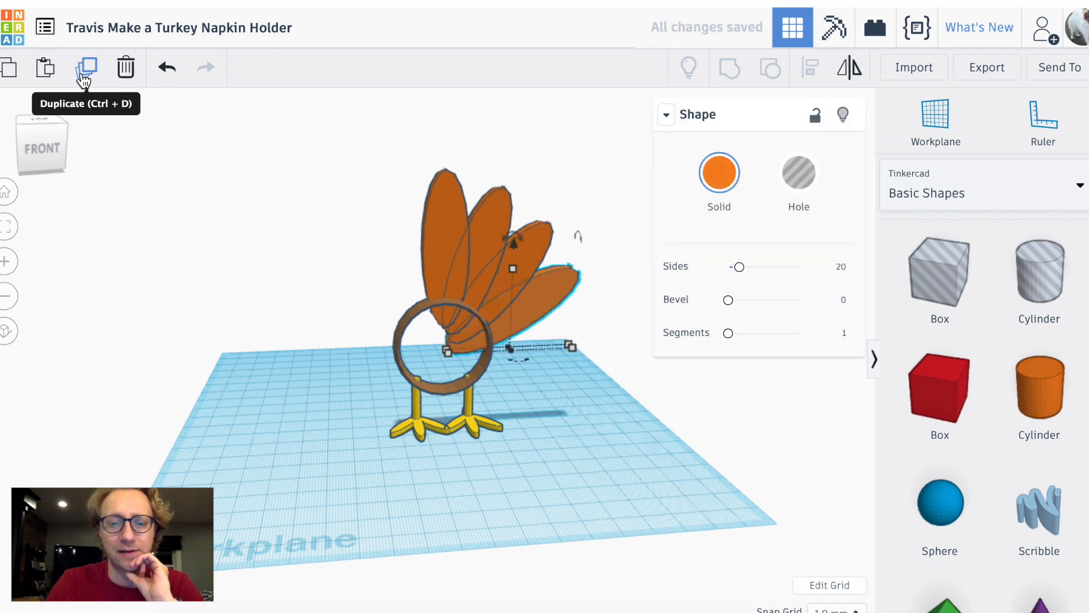
pyautogui.click(84, 80)
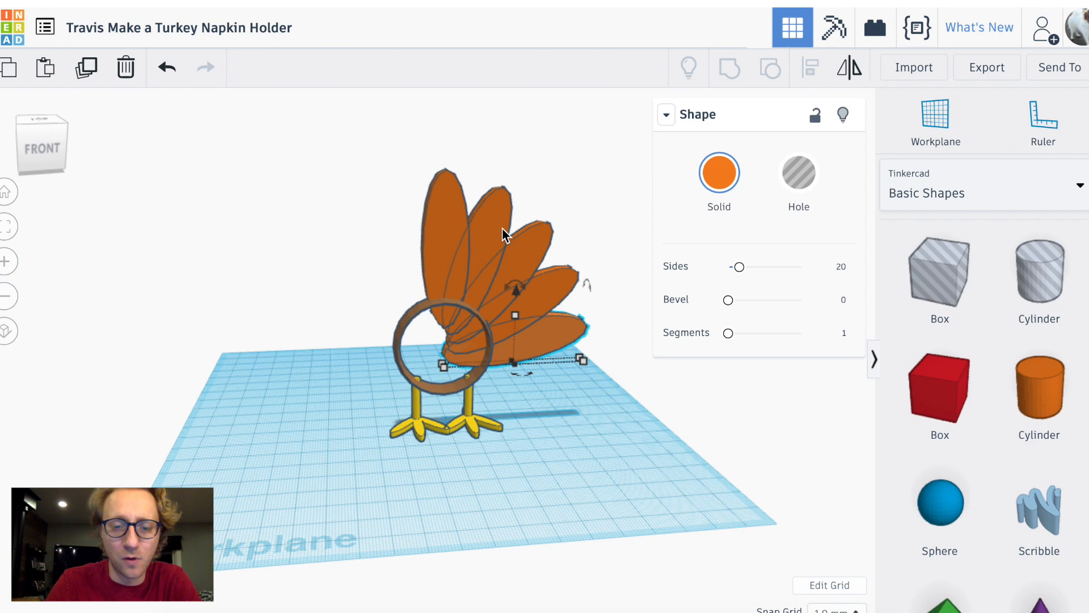
# Undo the three extra feather duplicates and select the remaining tilted feather
pyautogui.click(168, 70)
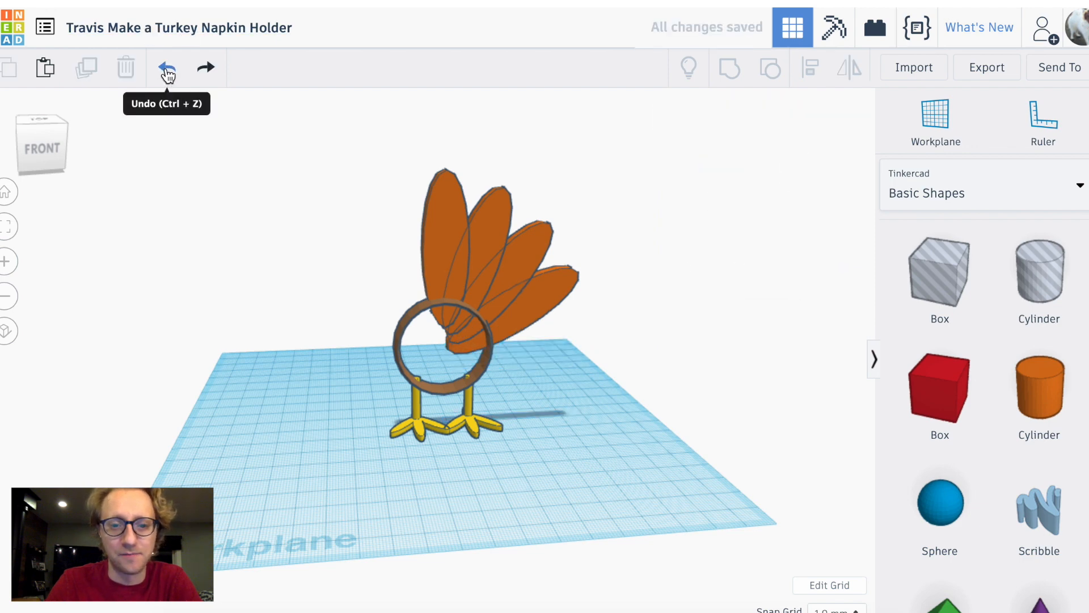
pyautogui.click(167, 71)
pyautogui.click(167, 70)
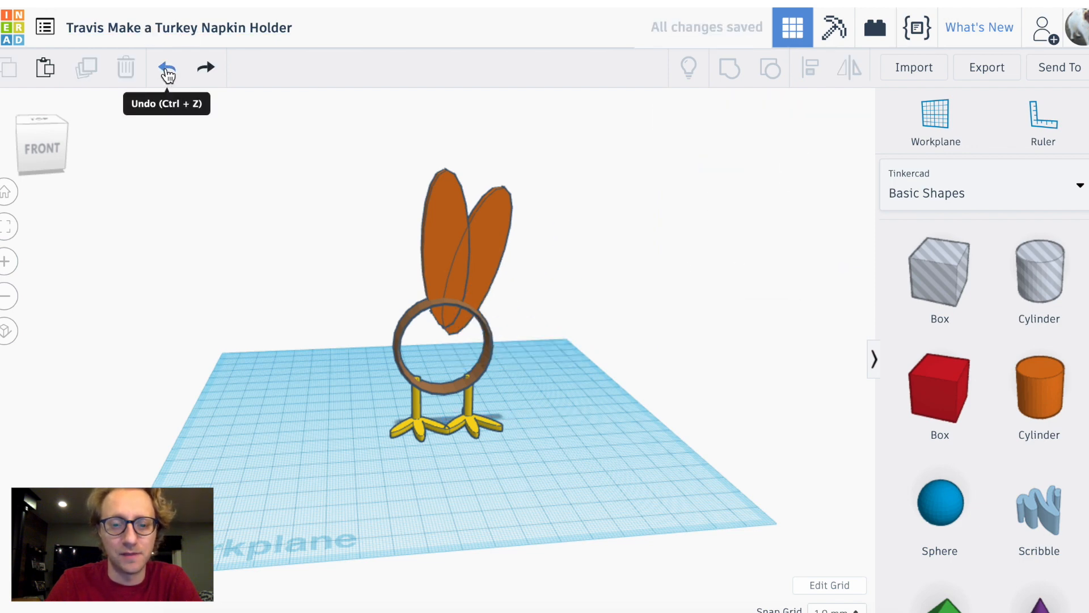
pyautogui.click(491, 248)
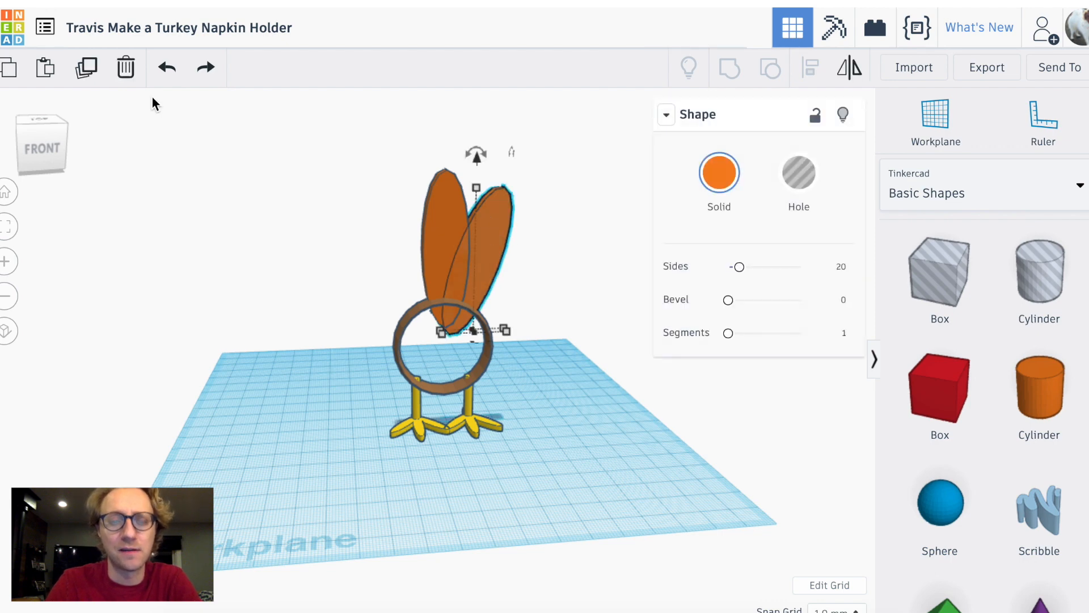
# Duplicate the tilted feather and rotate the copy further outward
pyautogui.click(93, 74)
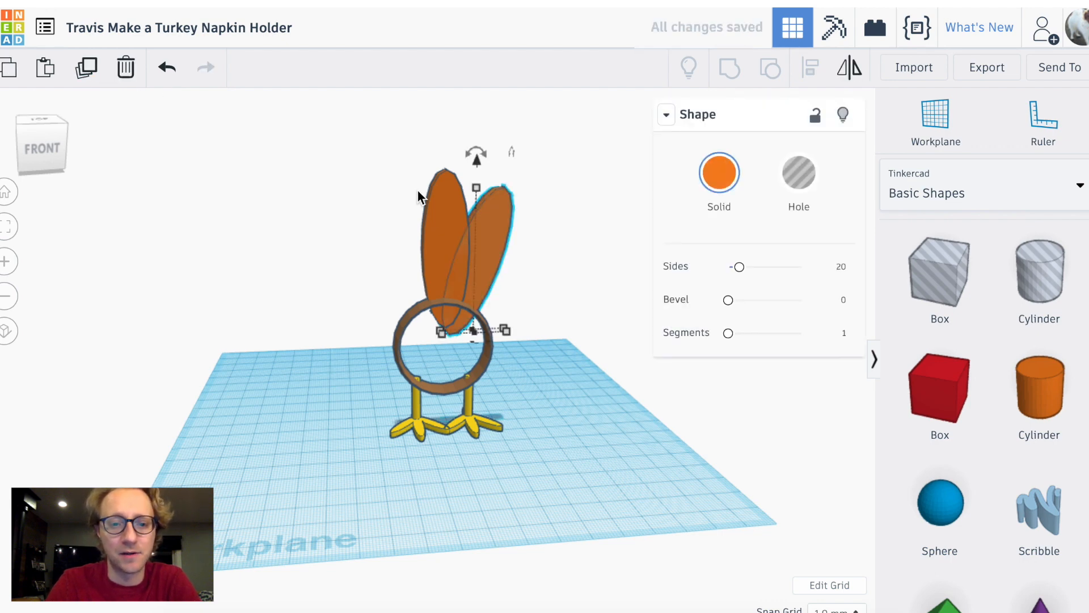
pyautogui.moveTo(474, 151); pyautogui.dragTo(523, 154)
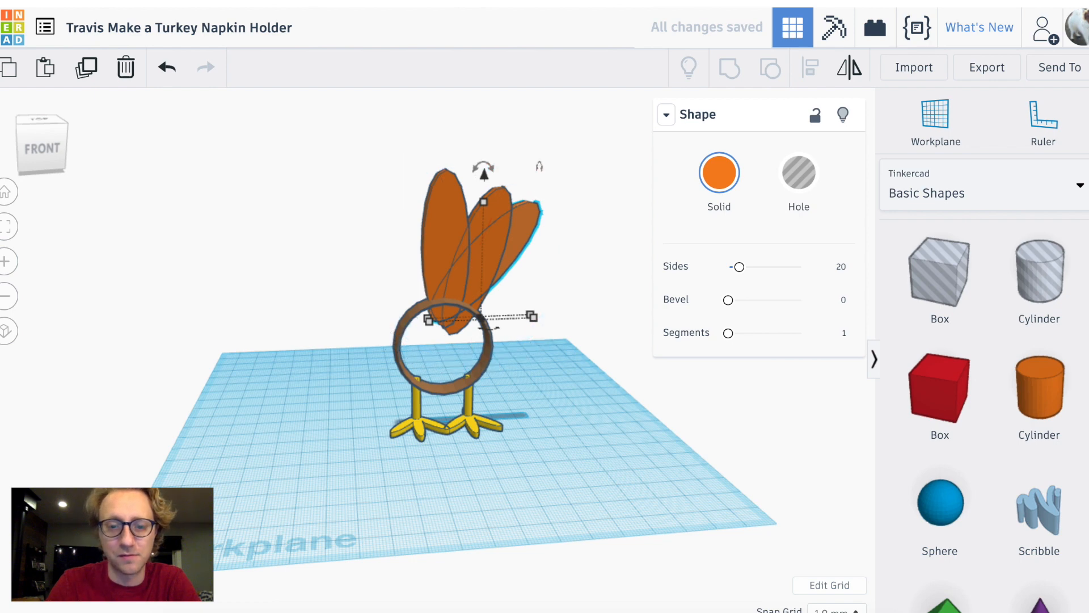
pyautogui.click(168, 69)
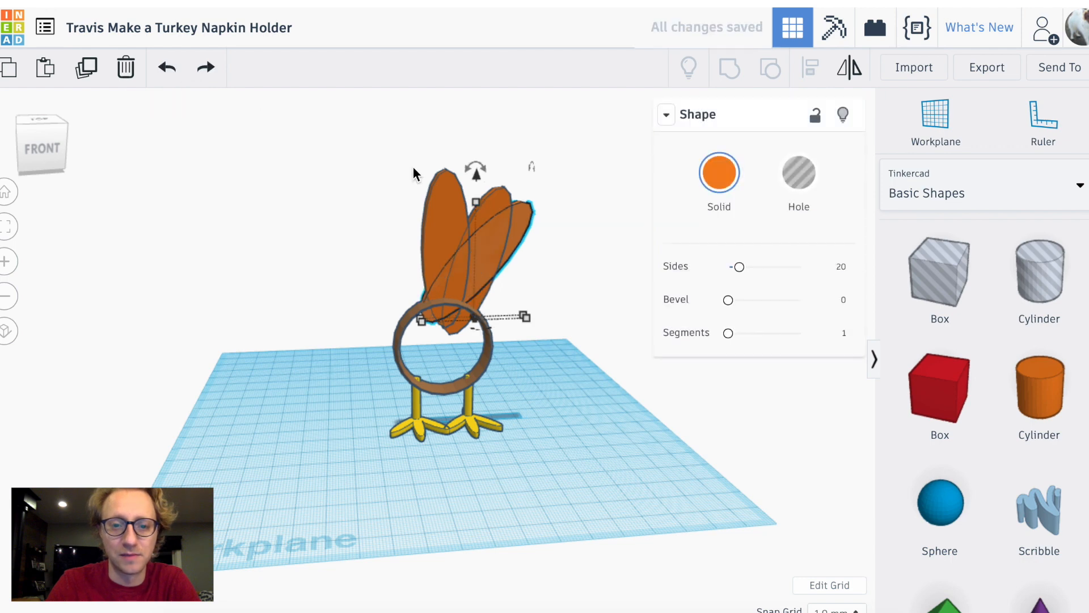
# Lower the rotated feather copy and shift it about 12 mm outward so its base meets the other feathers behind the ring
pyautogui.moveTo(478, 176); pyautogui.dragTo(479, 200)
pyautogui.press('Right')
pyautogui.press('Right')
pyautogui.press('Right')
pyautogui.press('Right')
pyautogui.press('Right')
pyautogui.press('Right')
pyautogui.press('Right')
pyautogui.press('Right')
pyautogui.press('Right')
pyautogui.press('Right')
pyautogui.press('Right')
pyautogui.press('Right')
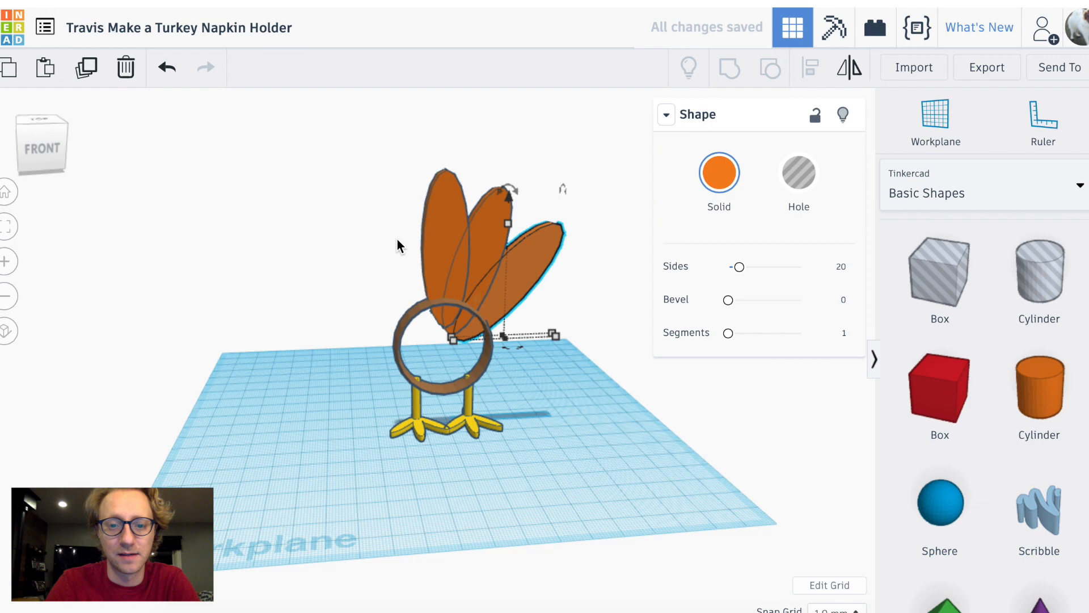
# Duplicate the outermost feather and rotate the copy 45° outward so it lies nearly horizontal
pyautogui.click(89, 73)
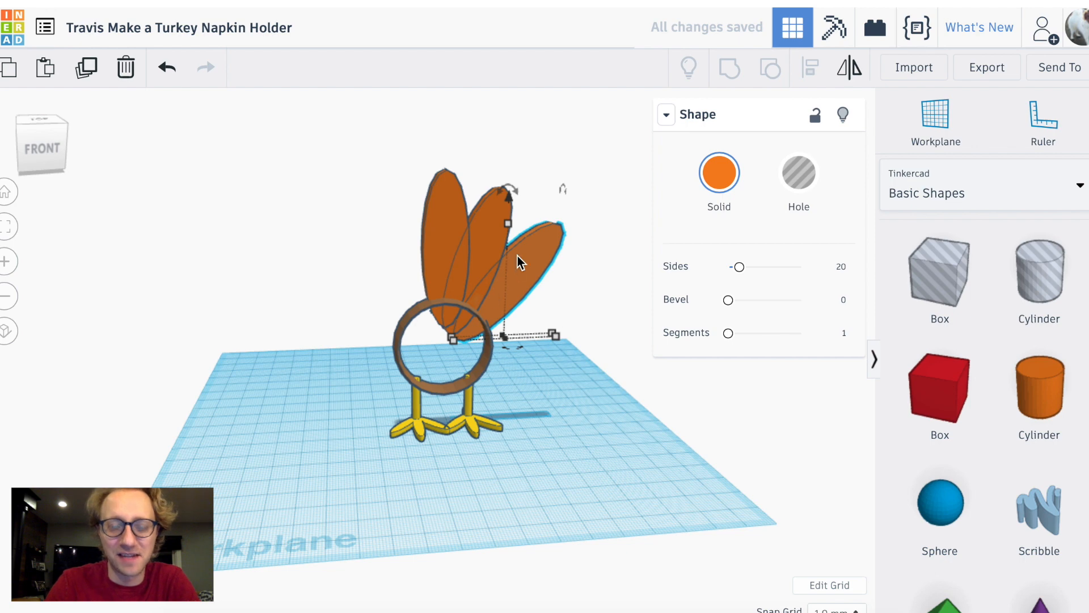
pyautogui.moveTo(511, 199); pyautogui.dragTo(564, 229)
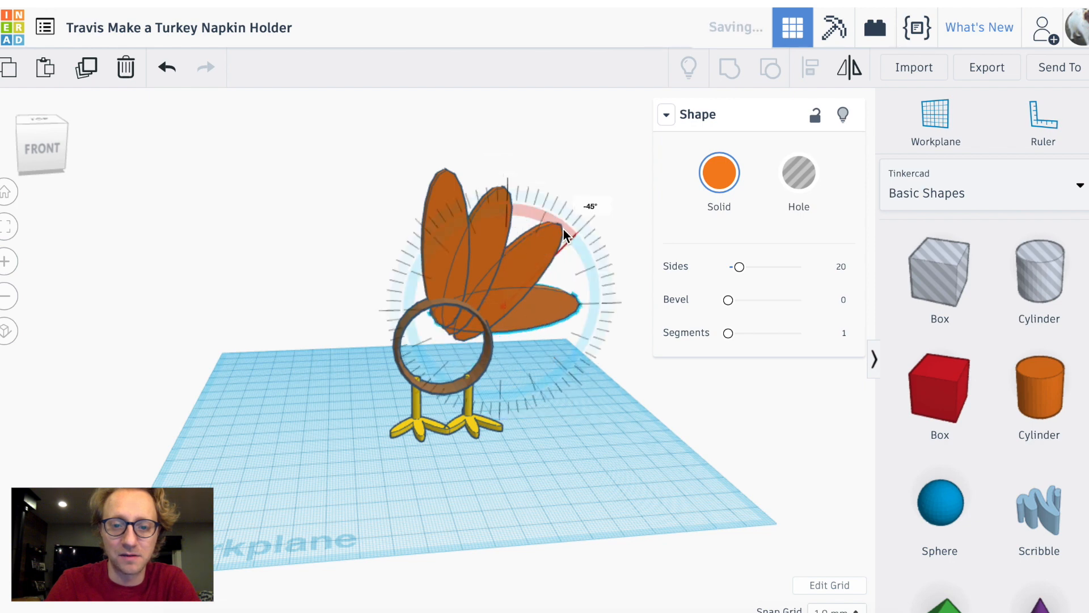
pyautogui.click(623, 445)
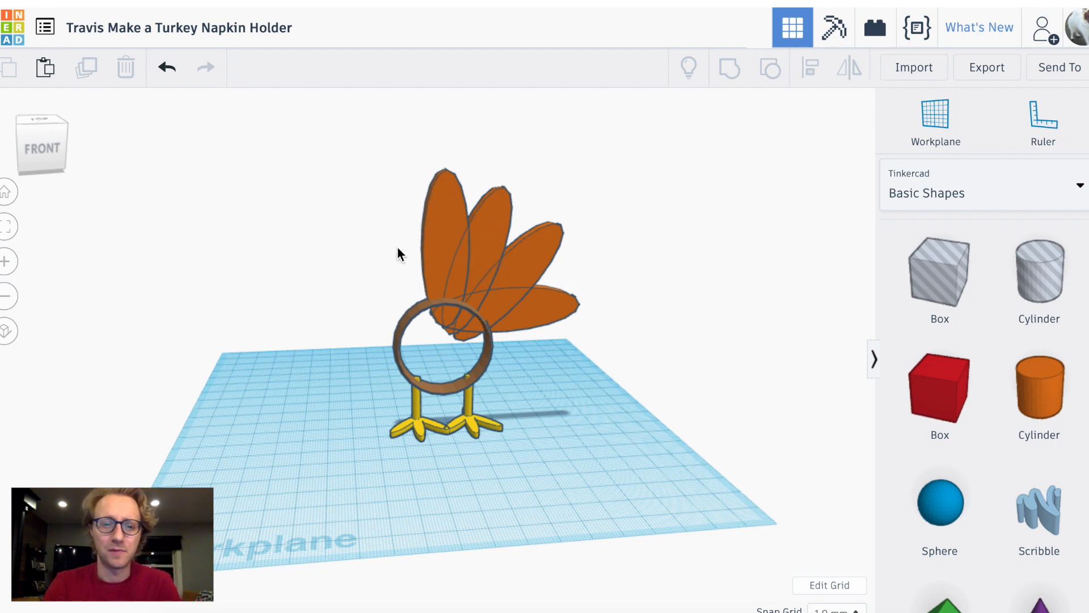
pyautogui.click(440, 204)
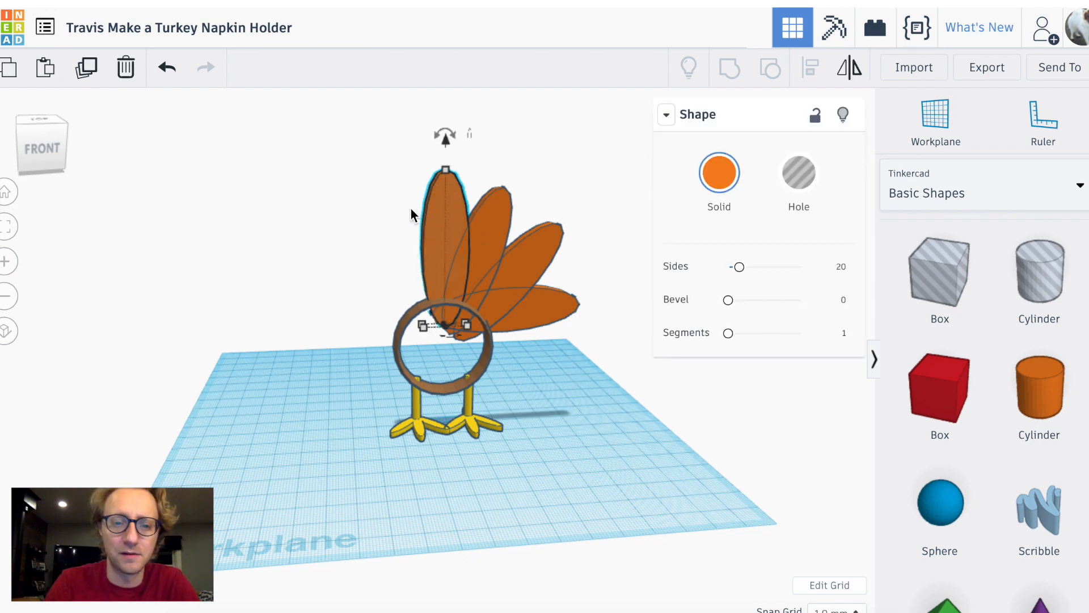
pyautogui.click(501, 157)
pyautogui.moveTo(492, 169); pyautogui.dragTo(614, 336)
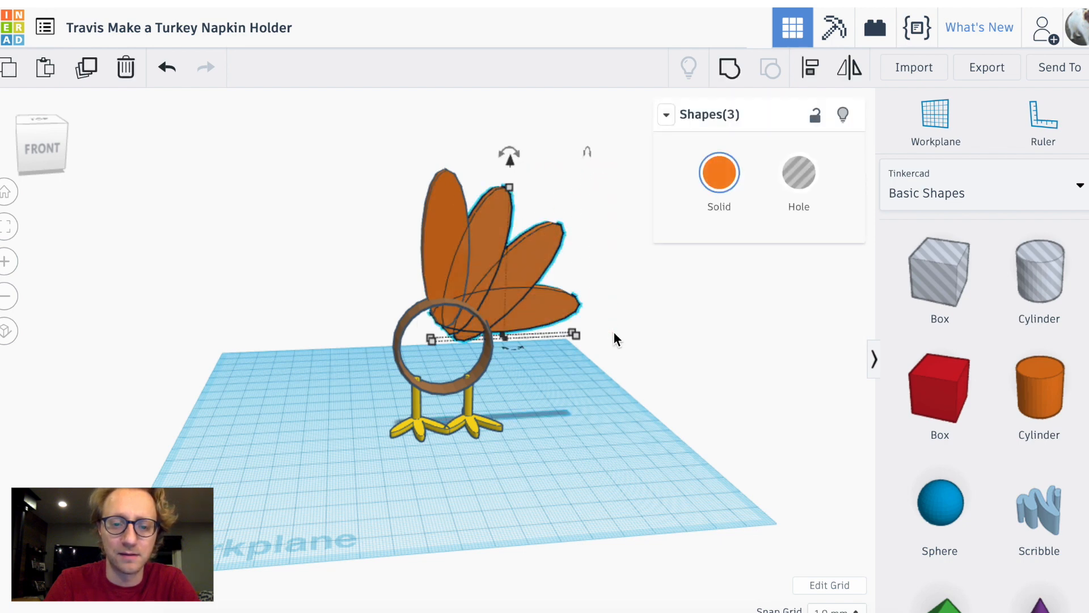
pyautogui.click(614, 335)
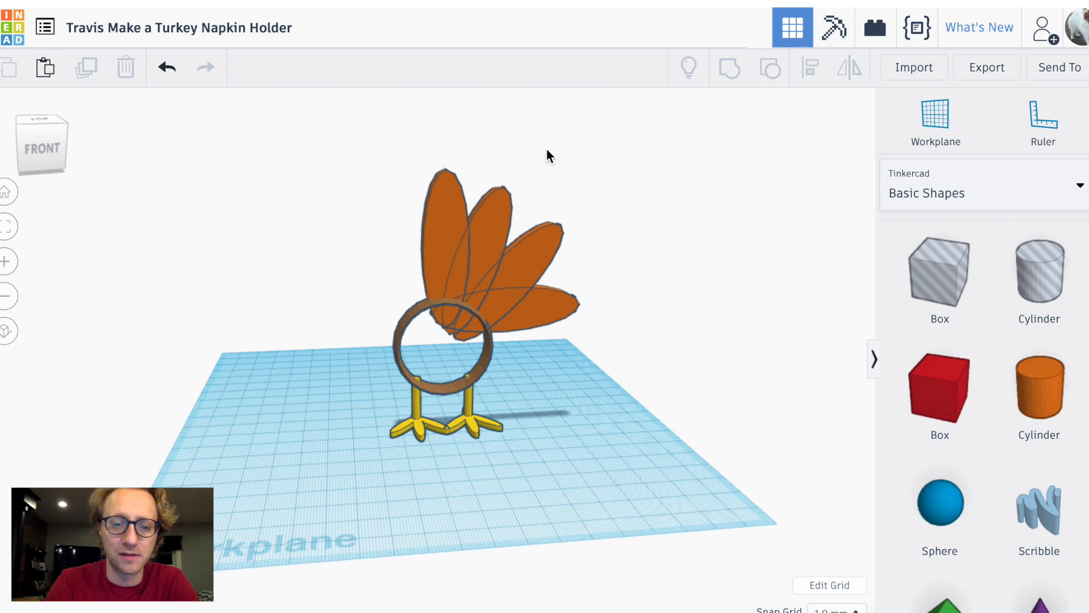
# Duplicate the three tilted feathers beside the upright one together and flip the copies horizontally
pyautogui.moveTo(636, 141); pyautogui.dragTo(491, 302)
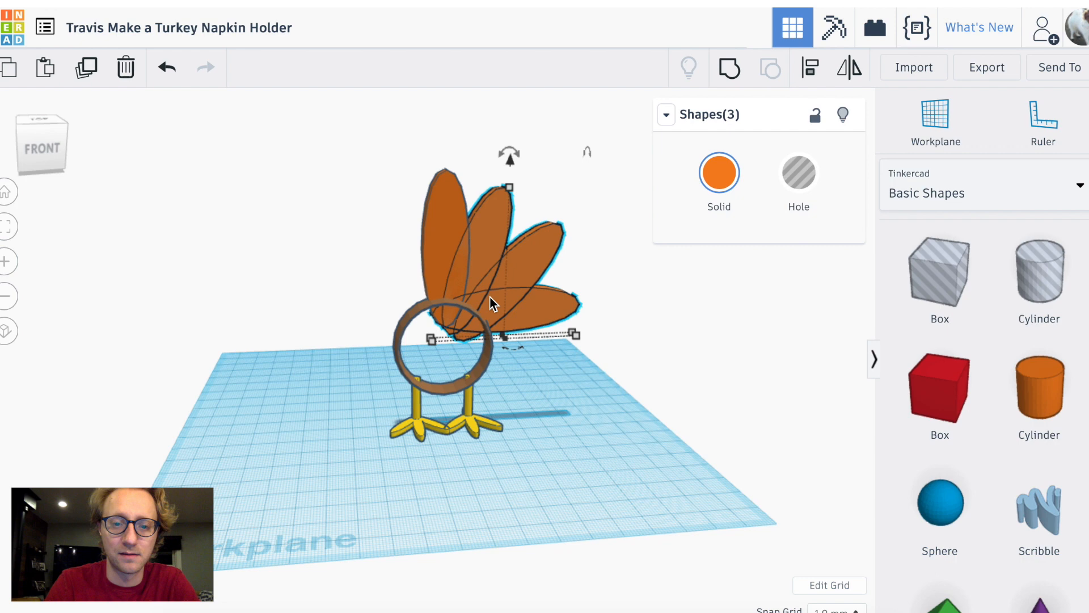
pyautogui.click(85, 70)
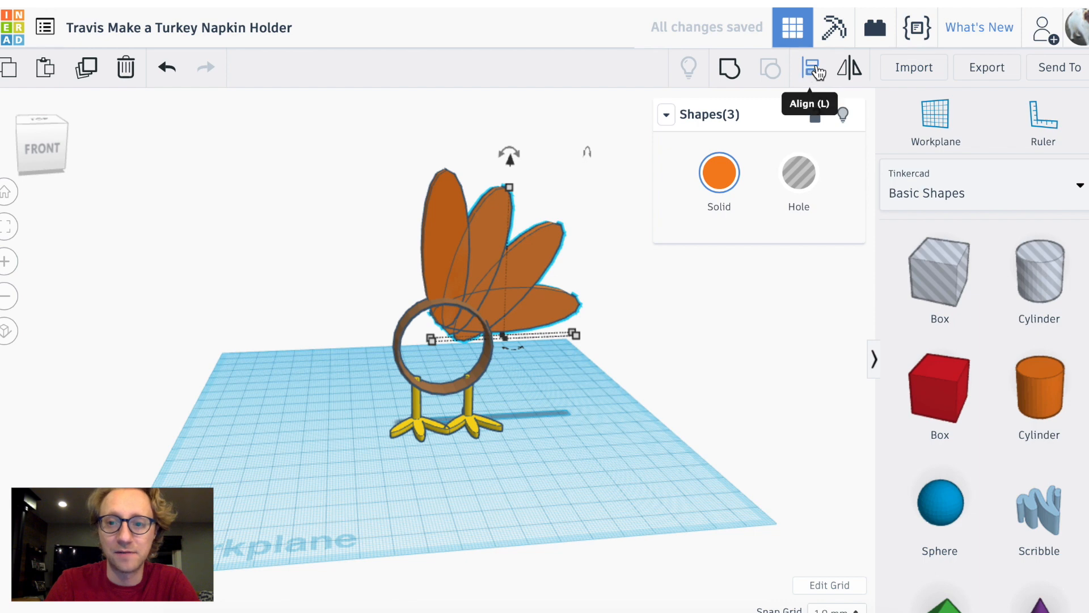
pyautogui.click(848, 71)
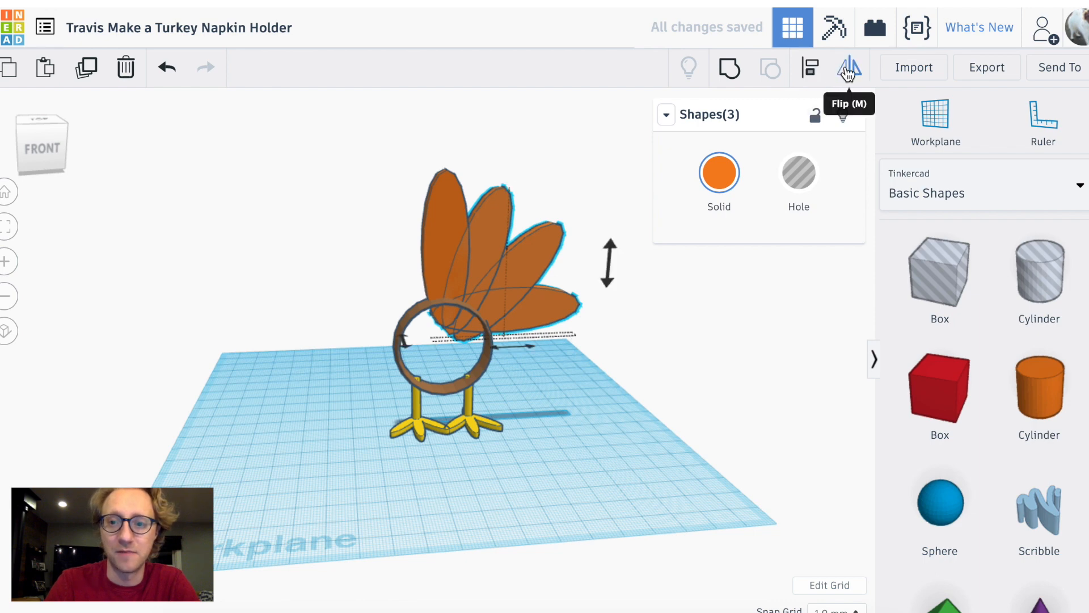
pyautogui.click(508, 346)
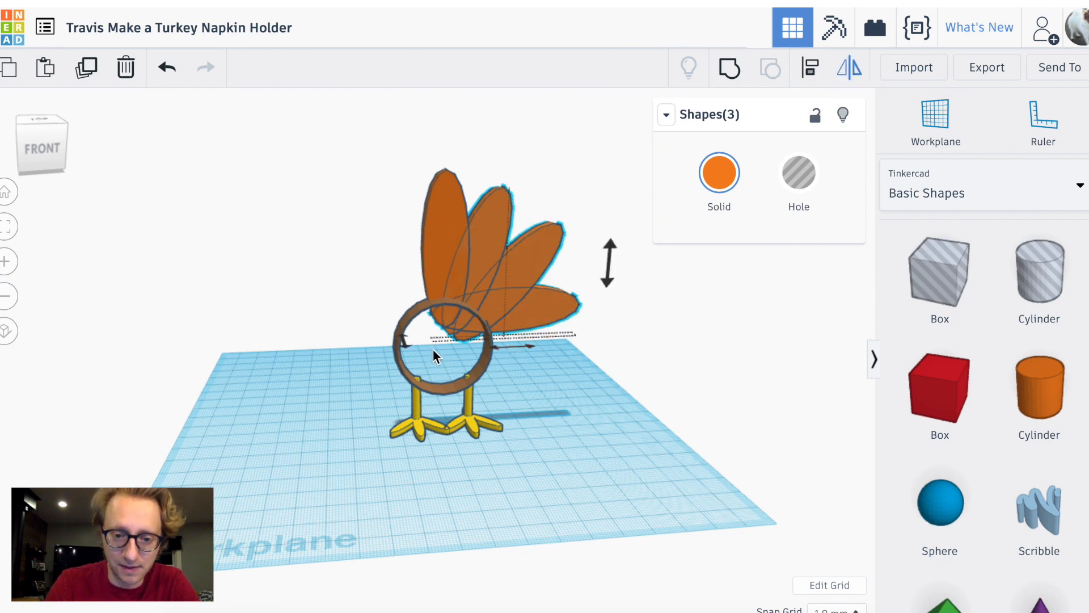
pyautogui.click(617, 271)
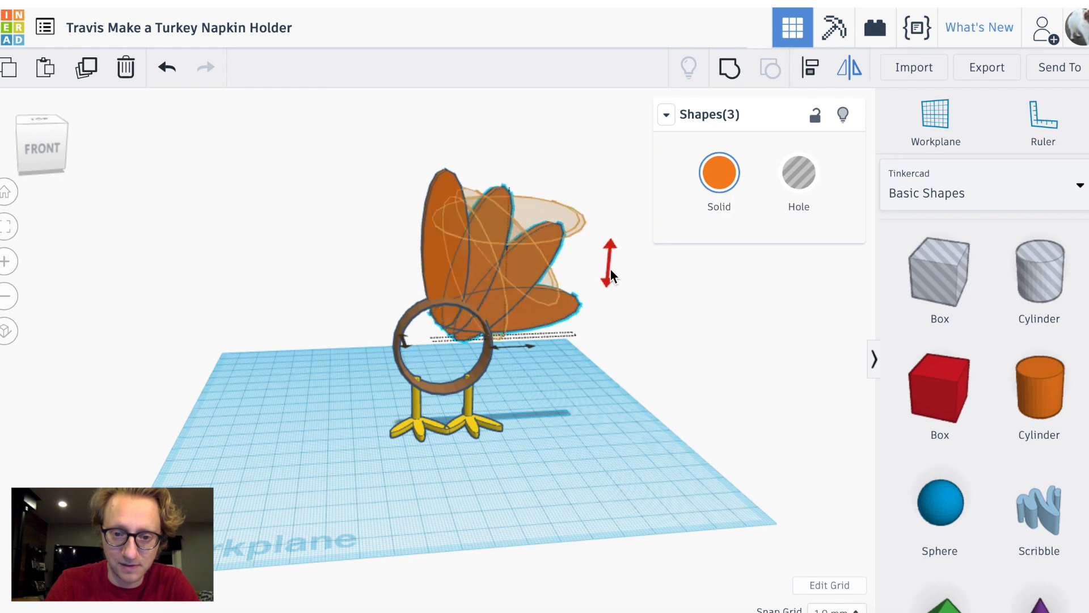
pyautogui.click(610, 272)
pyautogui.click(515, 347)
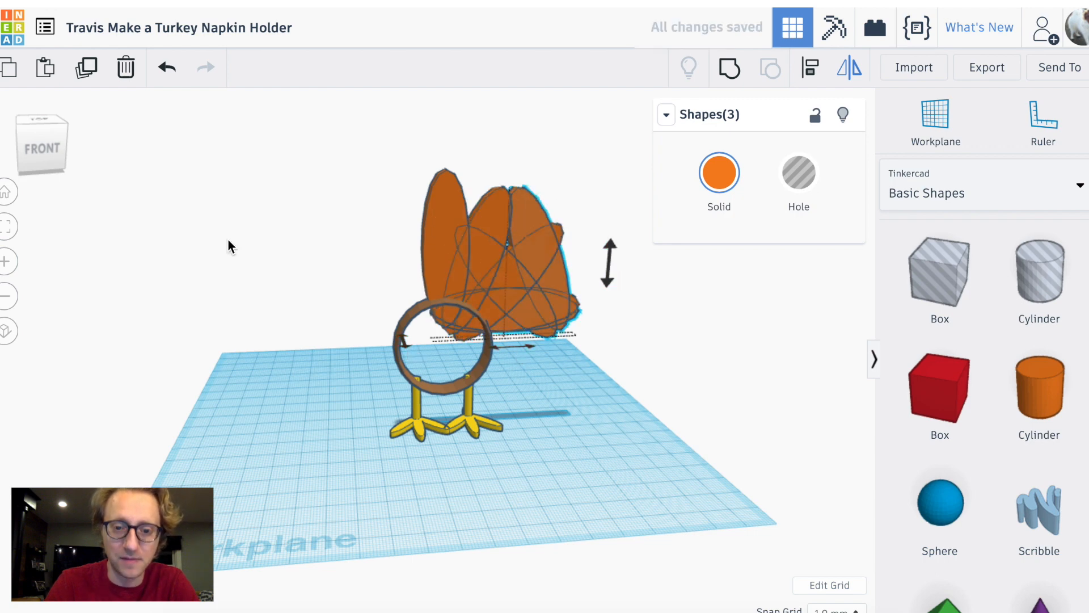
# Shift the three mirrored feathers to the opposite side of the upright feather to form a symmetrical seven-feather fan
pyautogui.press('Left')
pyautogui.press('Left')
pyautogui.press('Left')
pyautogui.press('Left')
pyautogui.press('Left')
pyautogui.press('Left')
pyautogui.press('Left')
pyautogui.press('Left')
pyautogui.press('Left')
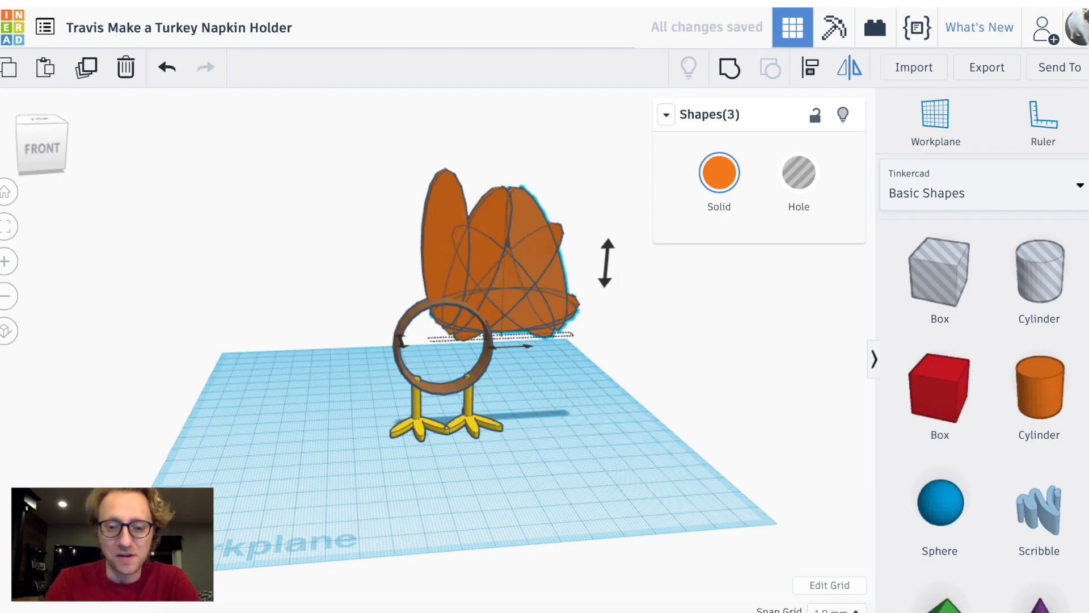
pyautogui.press('Left')
pyautogui.press('Left')
pyautogui.press('Left')
pyautogui.press('Left')
pyautogui.press('Left')
pyautogui.press('Left')
pyautogui.press('Left')
pyautogui.press('Left')
pyautogui.press('Left')
pyautogui.press('Left')
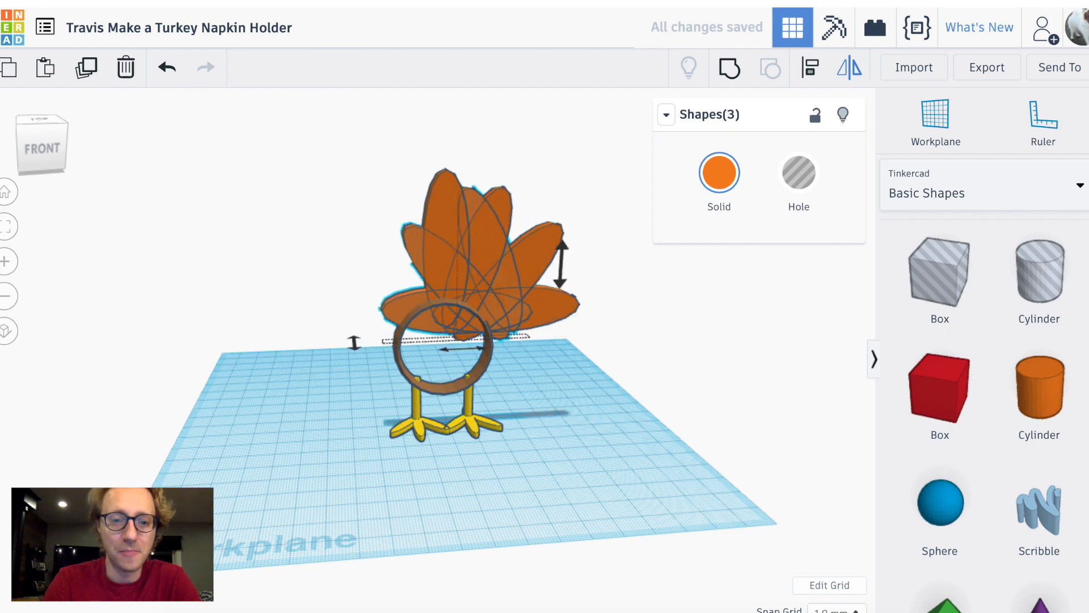
pyautogui.press('Left')
pyautogui.press('Left')
pyautogui.press('Left')
pyautogui.press('Left')
pyautogui.press('Left')
pyautogui.press('Left')
pyautogui.press('Left')
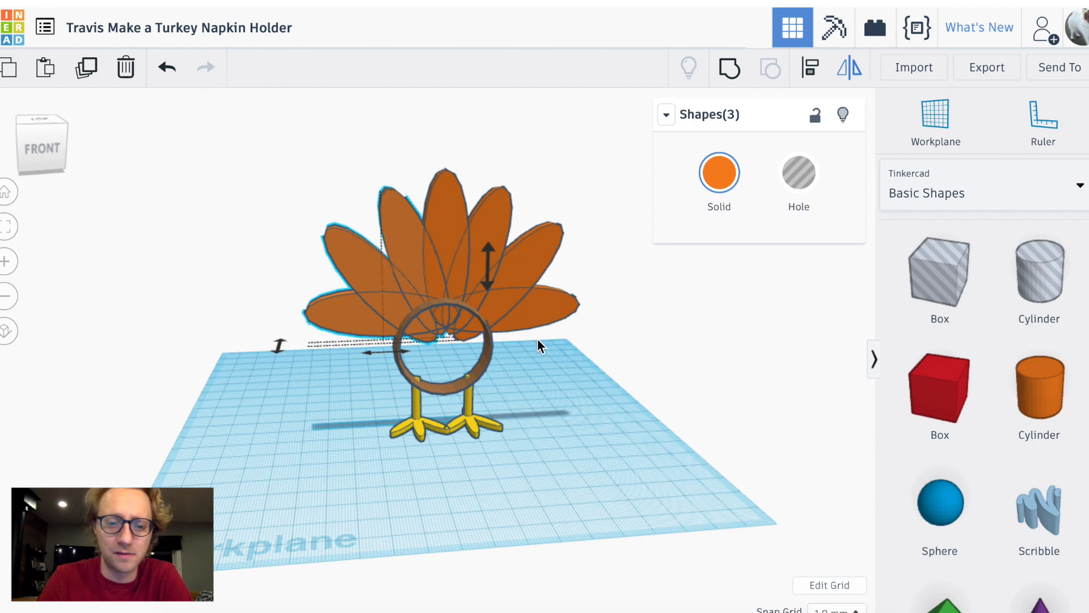
pyautogui.click(332, 381)
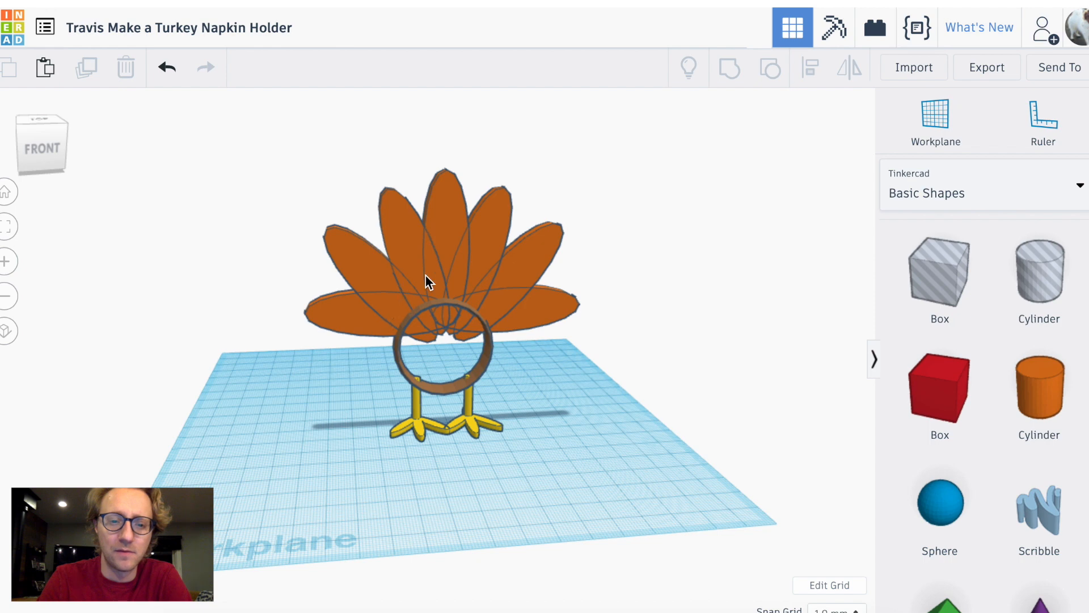
# Duplicate the middle feather of the mirrored trio and move the copy about 3 mm forward
pyautogui.click(388, 286)
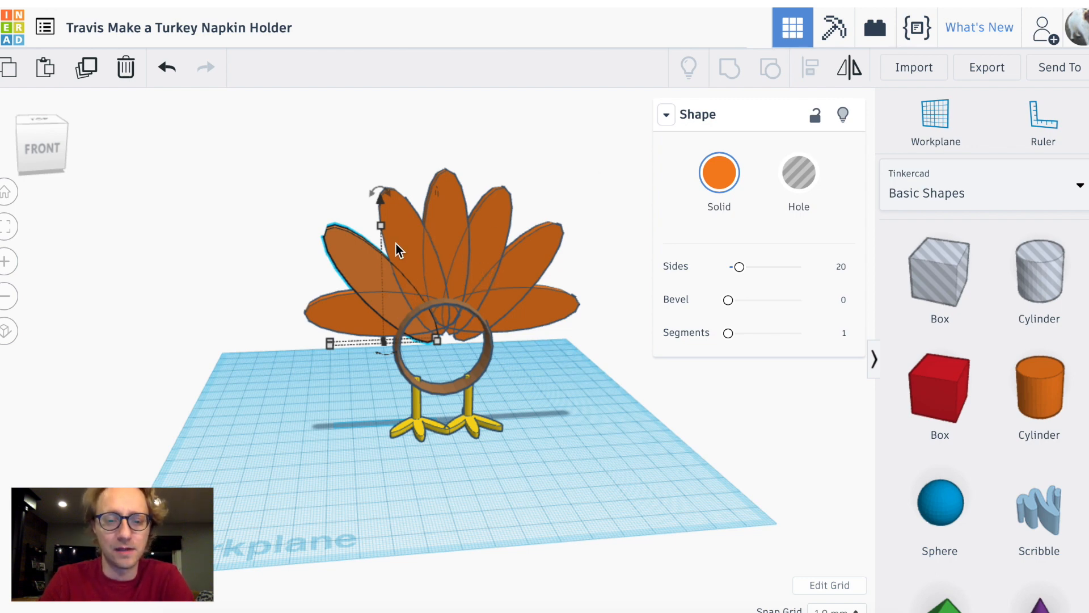
pyautogui.click(89, 70)
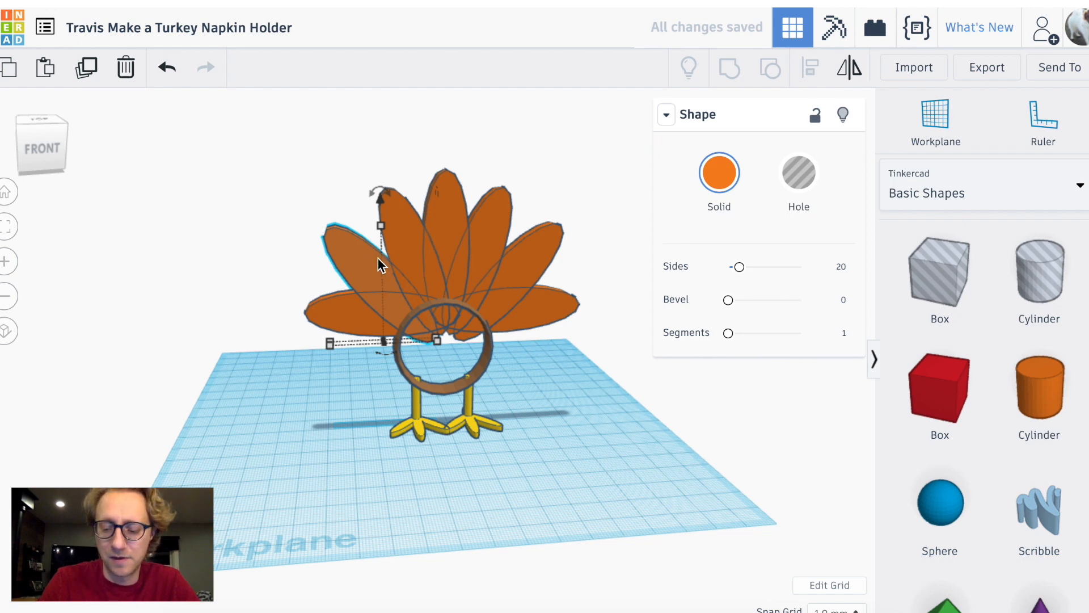
pyautogui.press('Down')
pyautogui.press('Down')
pyautogui.press('Down')
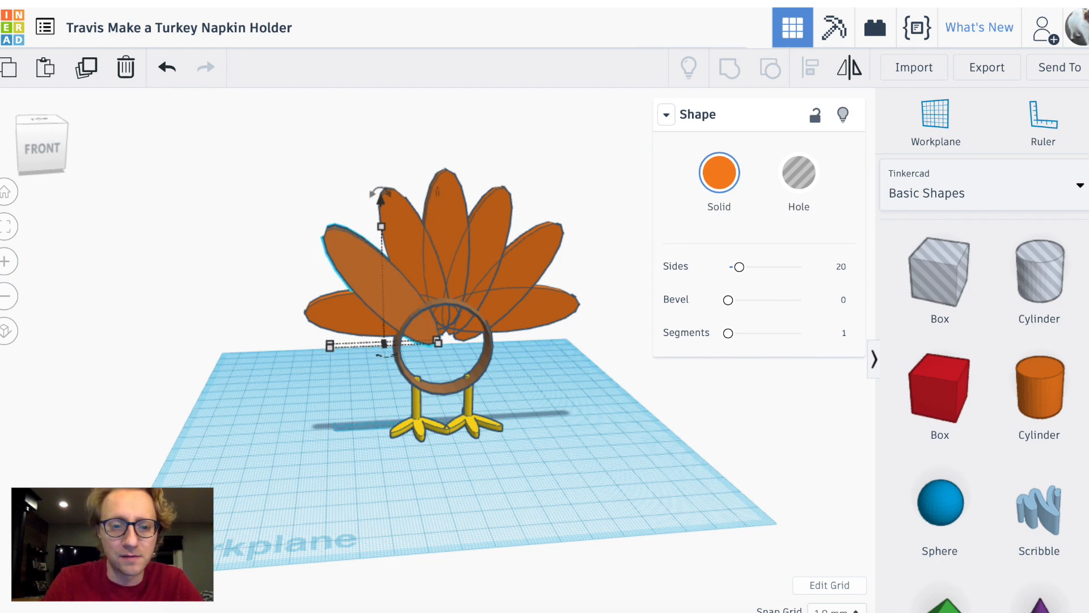
# Scale the forward feather copy down about its centre and raise it slightly over the larger feather behind it
pyautogui.moveTo(356, 316); pyautogui.dragTo(363, 267, button='right')
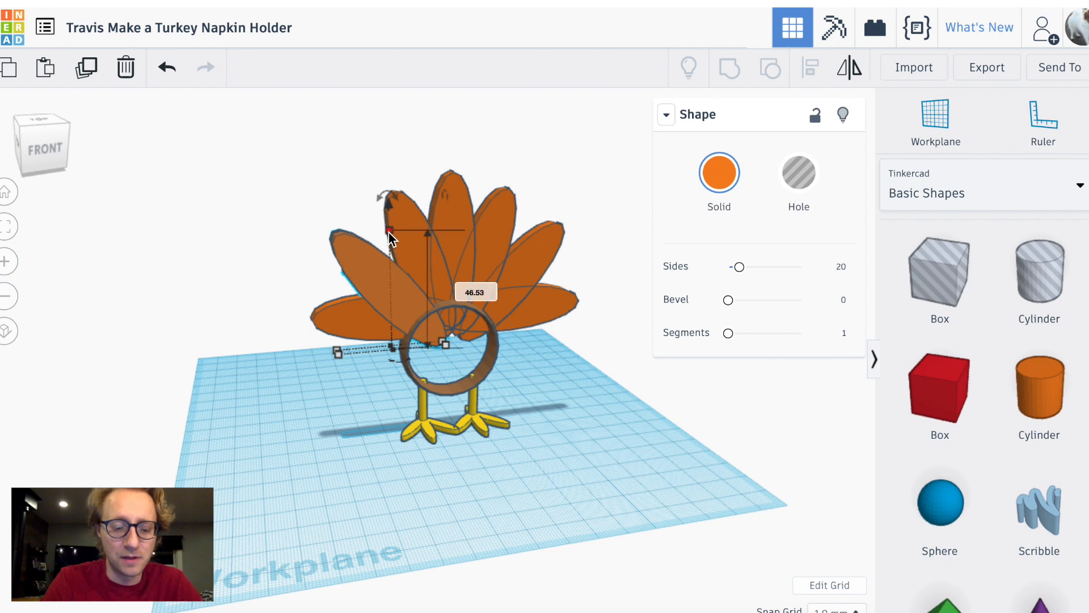
pyautogui.moveTo(389, 231); pyautogui.dragTo(391, 255)
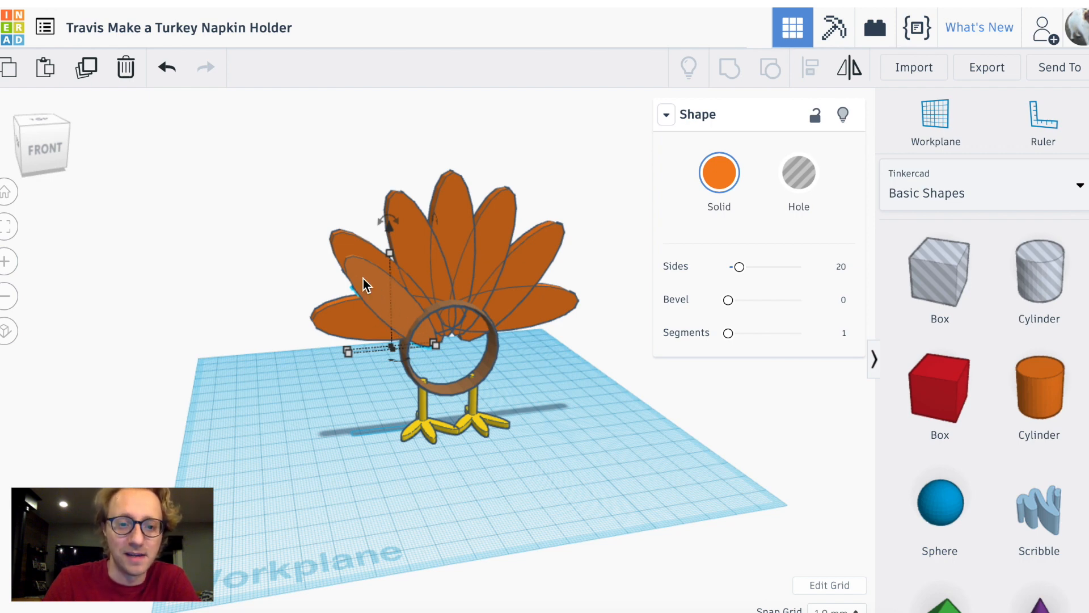
pyautogui.moveTo(391, 227); pyautogui.dragTo(389, 215)
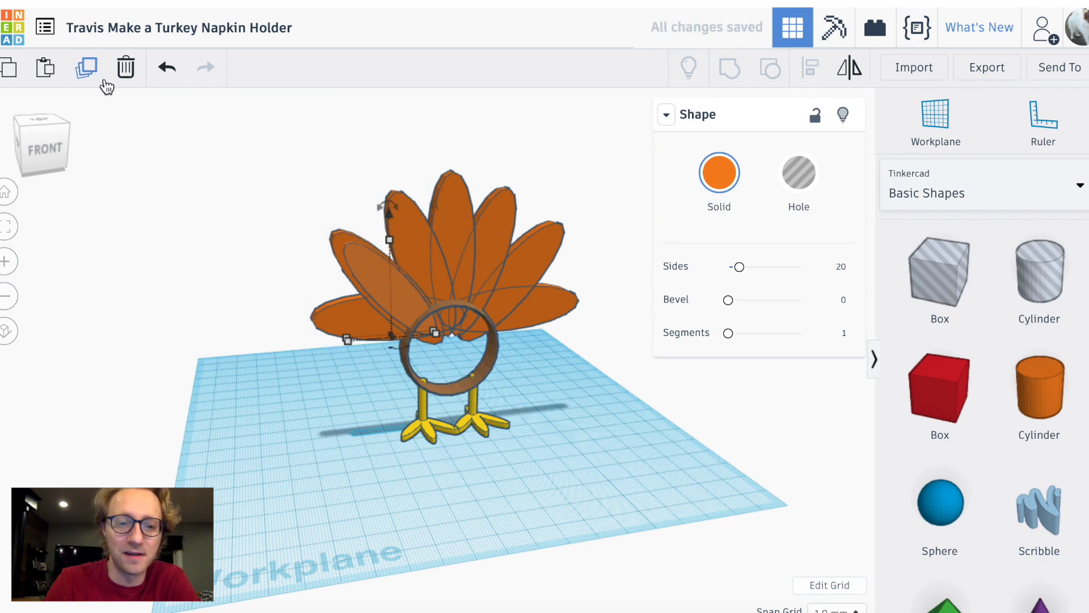
pyautogui.click(87, 70)
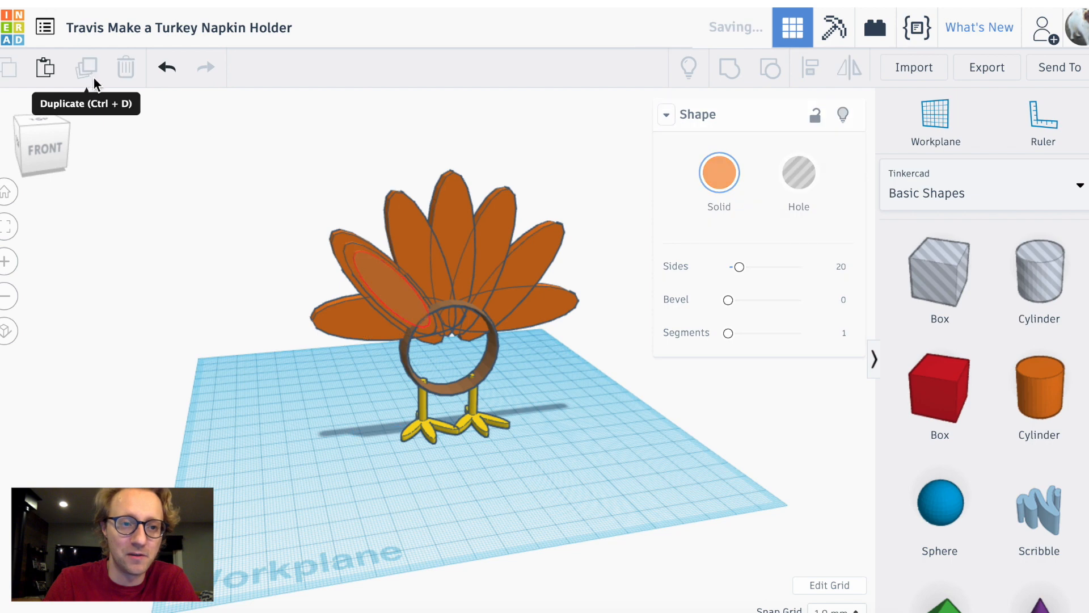
pyautogui.click(391, 292)
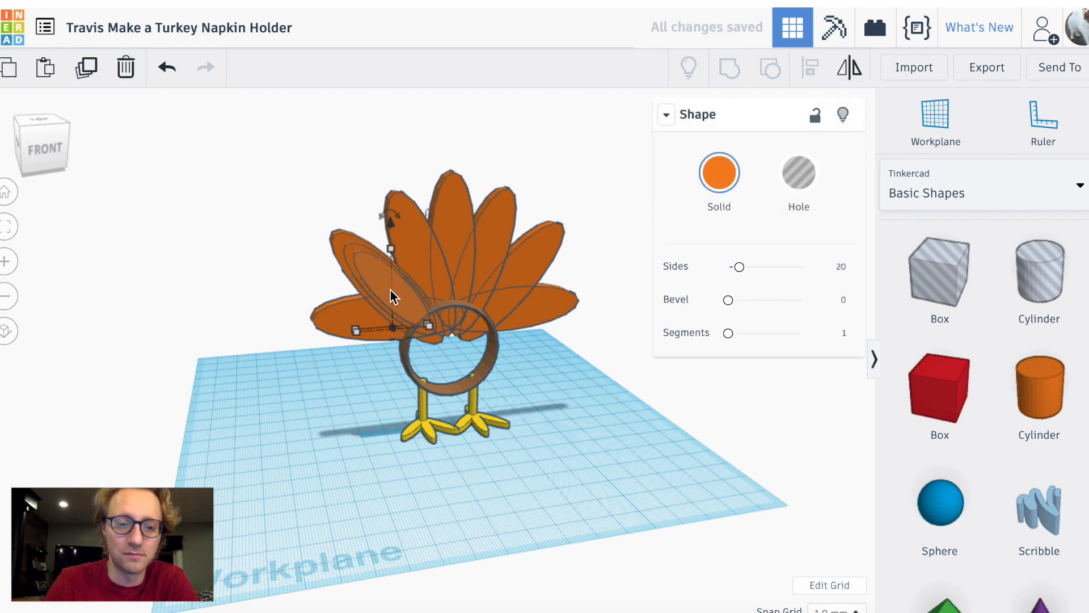
pyautogui.press('Delete')
# Duplicate the small front feather and shift the copy about 14 mm towards the neighbouring large feather
pyautogui.click(382, 294)
pyautogui.click(382, 293)
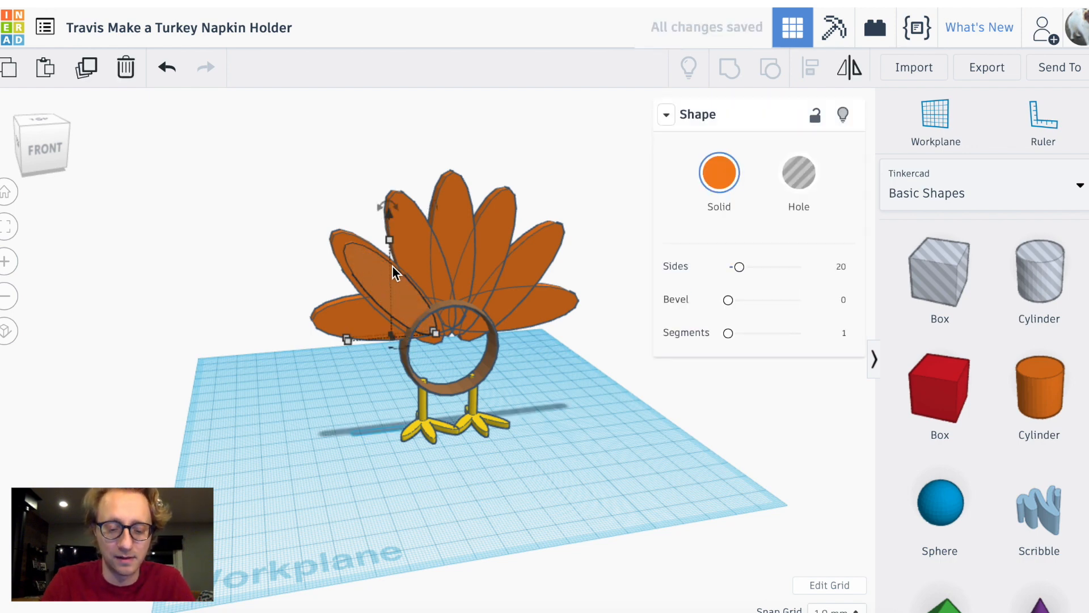
pyautogui.click(86, 67)
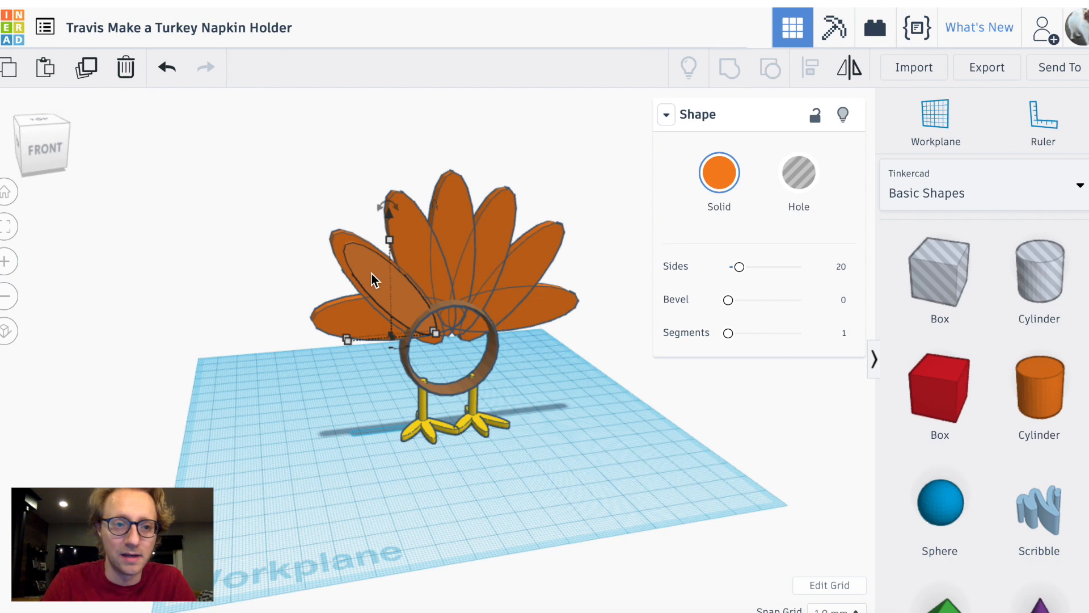
pyautogui.click(296, 281)
pyautogui.click(369, 275)
pyautogui.click(86, 67)
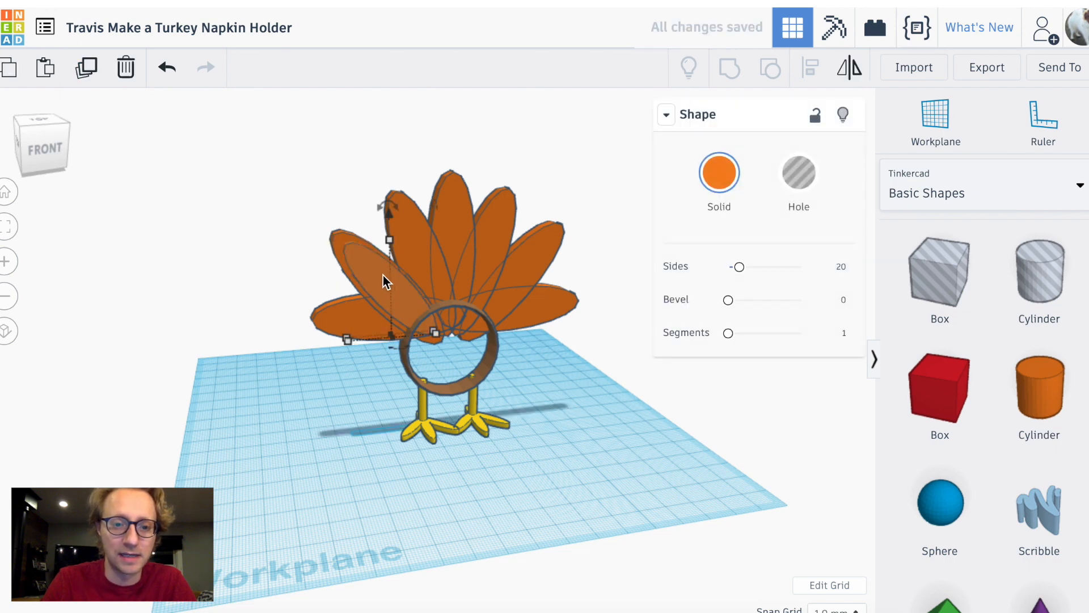
pyautogui.press('Right')
pyautogui.press('Right')
pyautogui.press('Right')
pyautogui.press('Right')
pyautogui.press('Right')
pyautogui.press('Right')
pyautogui.press('Right')
pyautogui.press('Right')
pyautogui.press('Right')
pyautogui.press('Right')
pyautogui.press('Right')
pyautogui.press('Right')
pyautogui.press('Right')
pyautogui.press('Right')
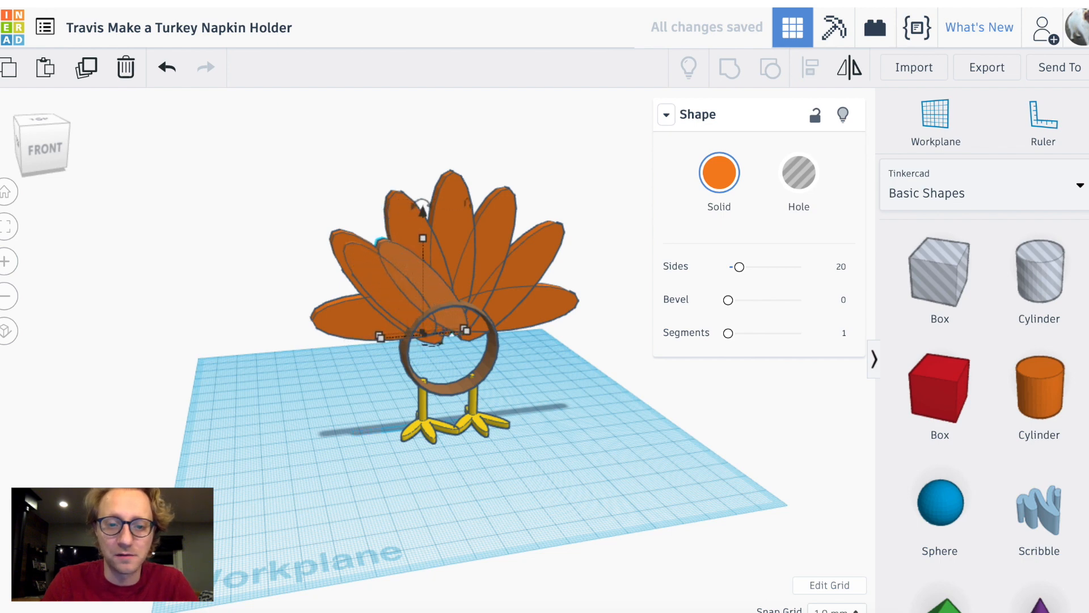
# Rotate the shifted small feather 22.5° towards upright and raise it to sit over the large feather behind it
pyautogui.moveTo(426, 200); pyautogui.dragTo(462, 202)
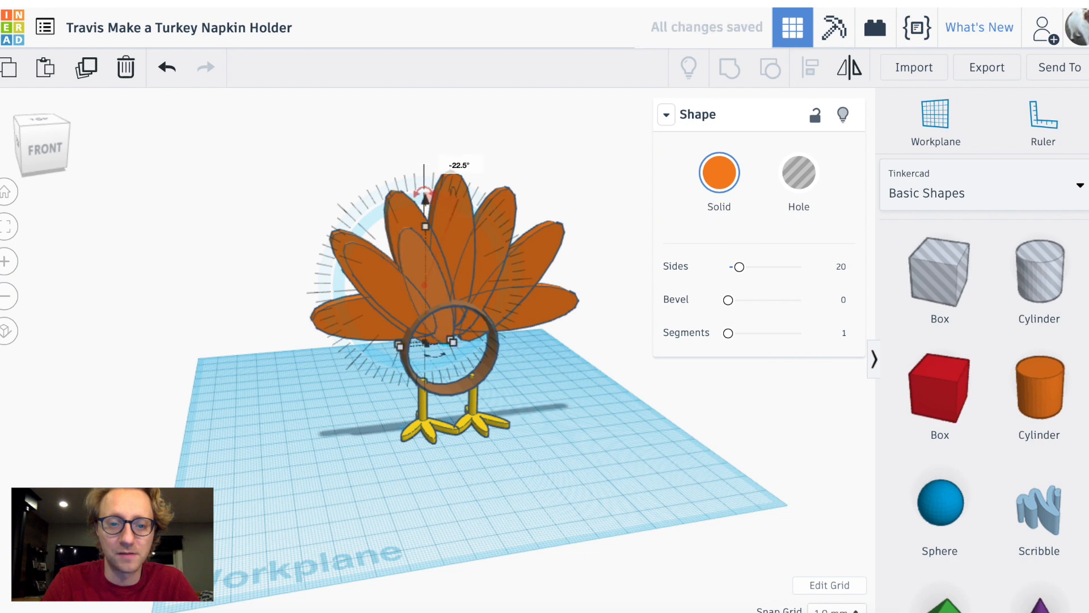
pyautogui.moveTo(432, 200); pyautogui.dragTo(422, 187)
pyautogui.click(617, 412)
pyautogui.moveTo(617, 412); pyautogui.dragTo(392, 259, button='right')
pyautogui.moveTo(592, 431); pyautogui.dragTo(720, 409, button='right')
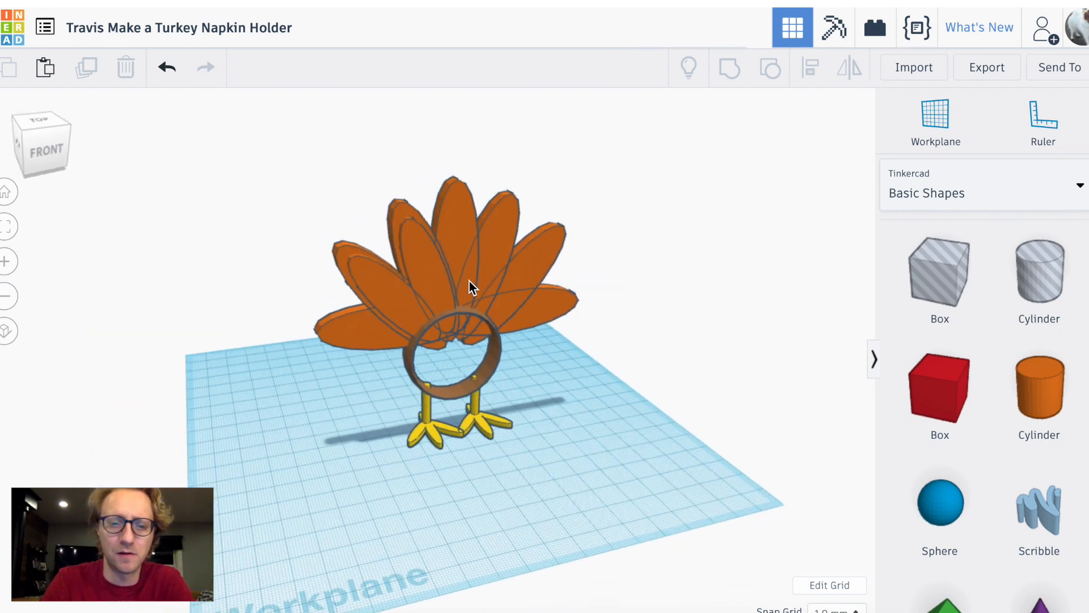
# Add a sphere in front of the turkey and raise it 53 mm above the workplane for the head
pyautogui.scroll(-2, 965, 448)
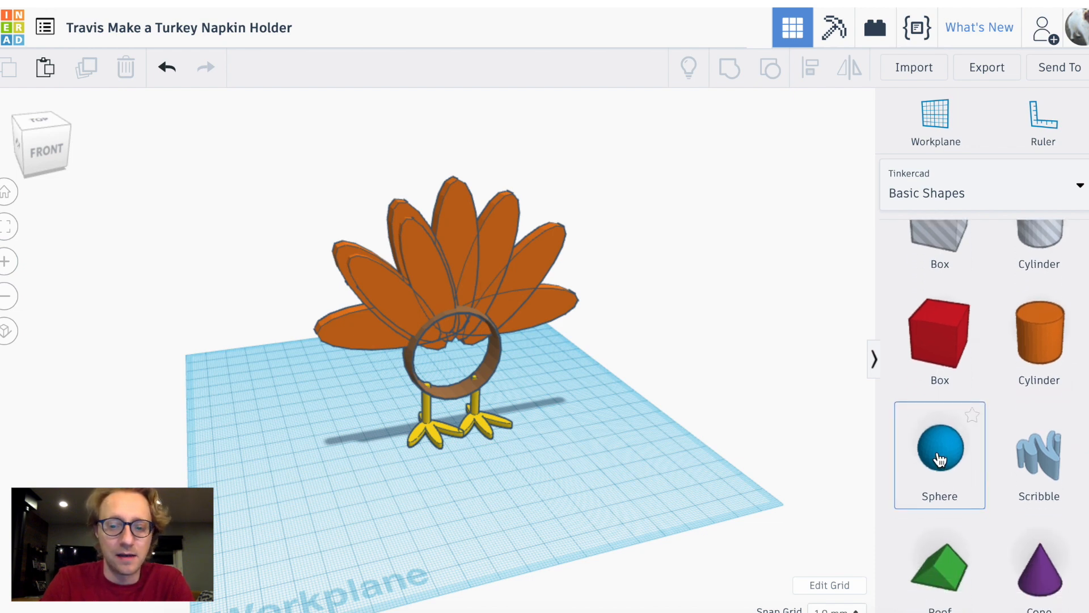
pyautogui.moveTo(931, 445); pyautogui.dragTo(463, 454)
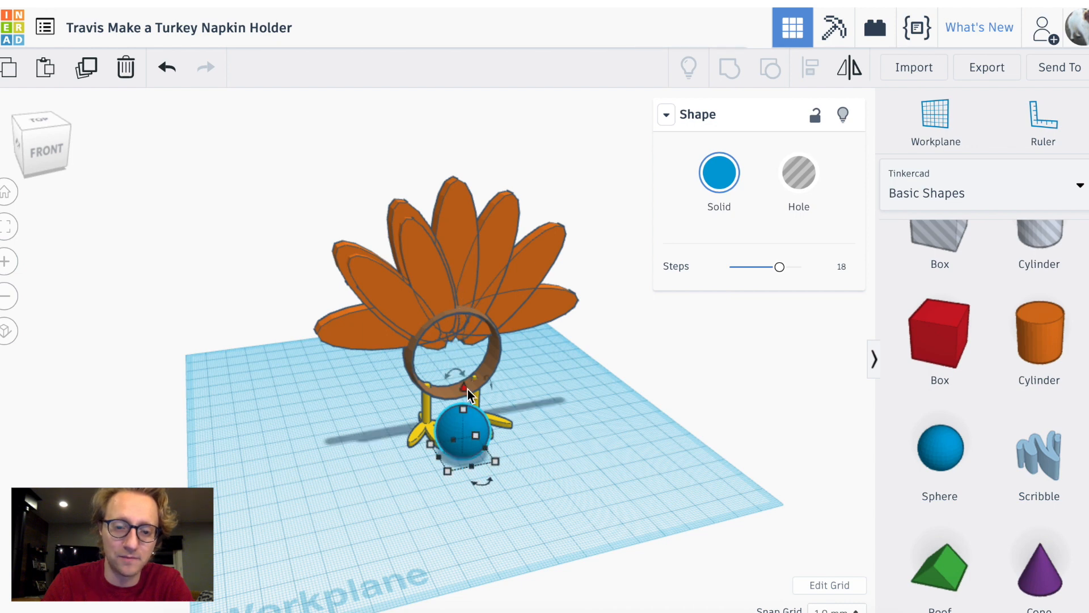
pyautogui.moveTo(467, 390); pyautogui.dragTo(474, 262)
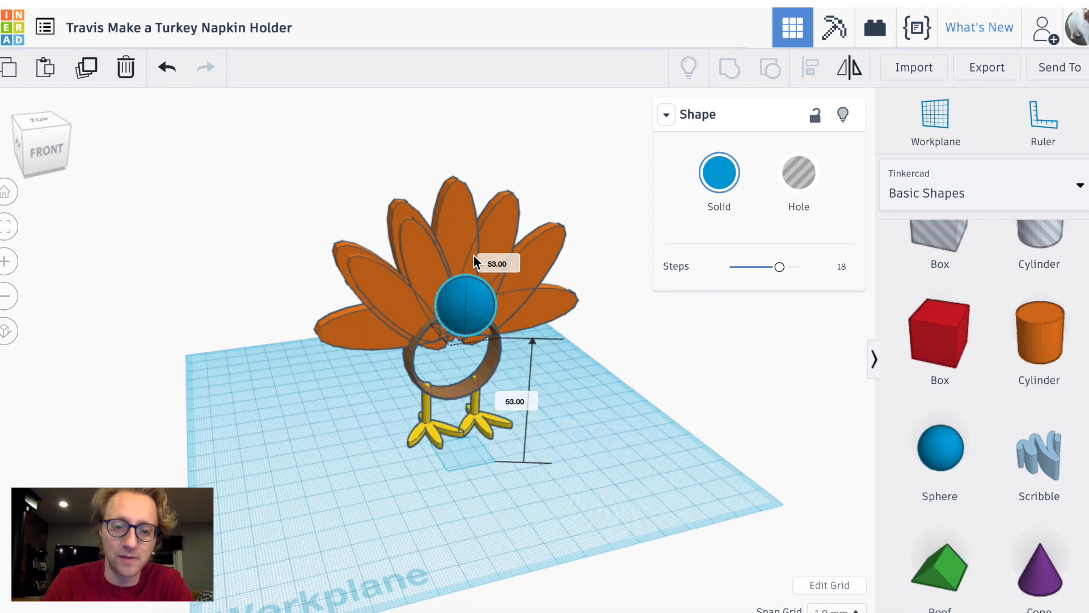
pyautogui.click(472, 487)
pyautogui.moveTo(478, 480); pyautogui.dragTo(410, 473, button='right')
pyautogui.moveTo(30, 149)
pyautogui.mouseDown()
pyautogui.moveTo(66, 148)
pyautogui.moveTo(35, 151)
pyautogui.mouseUp()
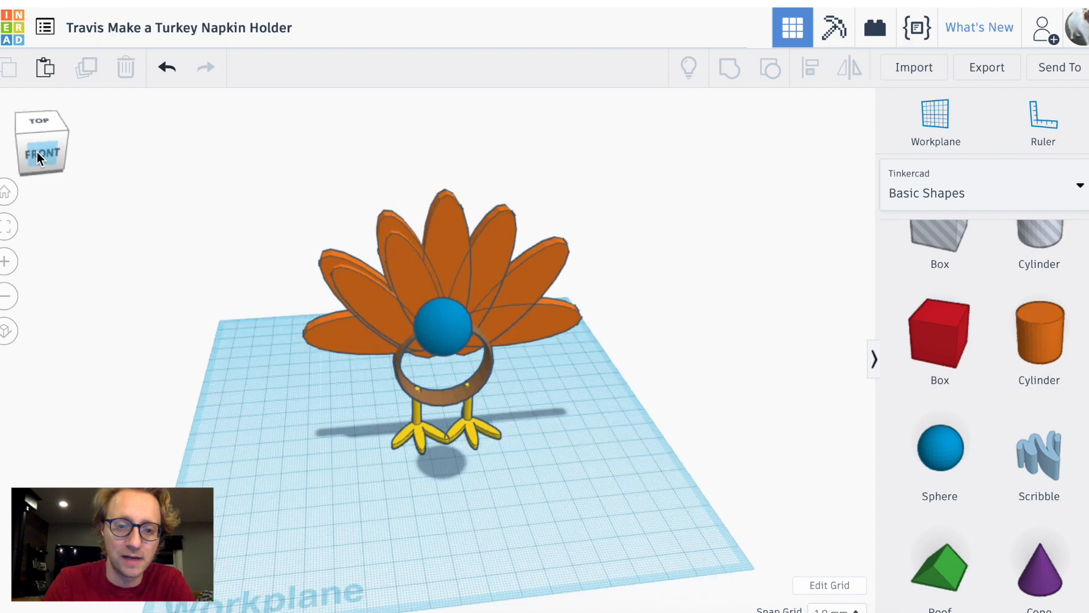
# Move the raised sphere back towards the tail and slightly sideways until it sits centred above the ring
pyautogui.click(448, 335)
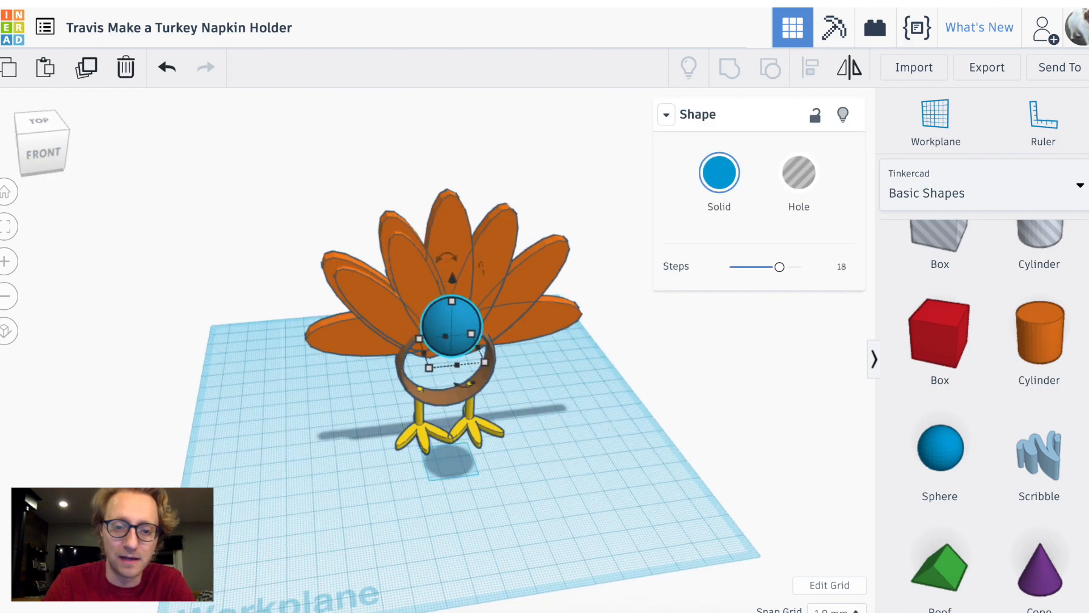
pyautogui.press('Up')
pyautogui.press('Up')
pyautogui.press('Up')
pyautogui.press('Up')
pyautogui.press('Up')
pyautogui.press('Up')
pyautogui.press('Up')
pyautogui.press('Up')
pyautogui.press('Up')
pyautogui.press('Up')
pyautogui.press('Up')
pyautogui.press('Up')
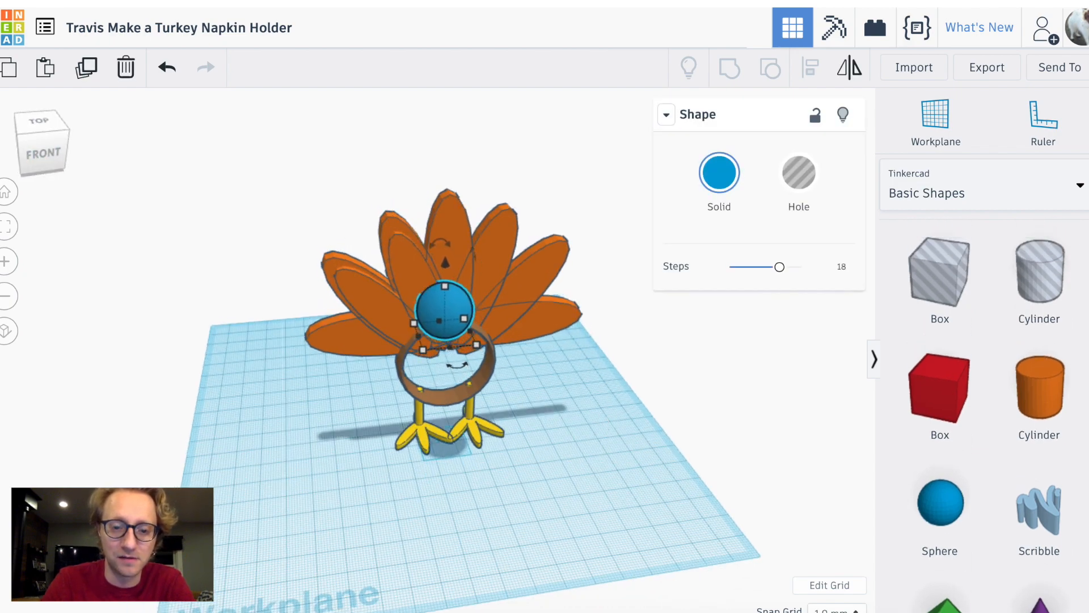
pyautogui.press('Up')
pyautogui.press('Up')
pyautogui.press('Up')
pyautogui.press('Up')
pyautogui.press('Up')
pyautogui.press('Up')
pyautogui.press('Up')
pyautogui.press('Up')
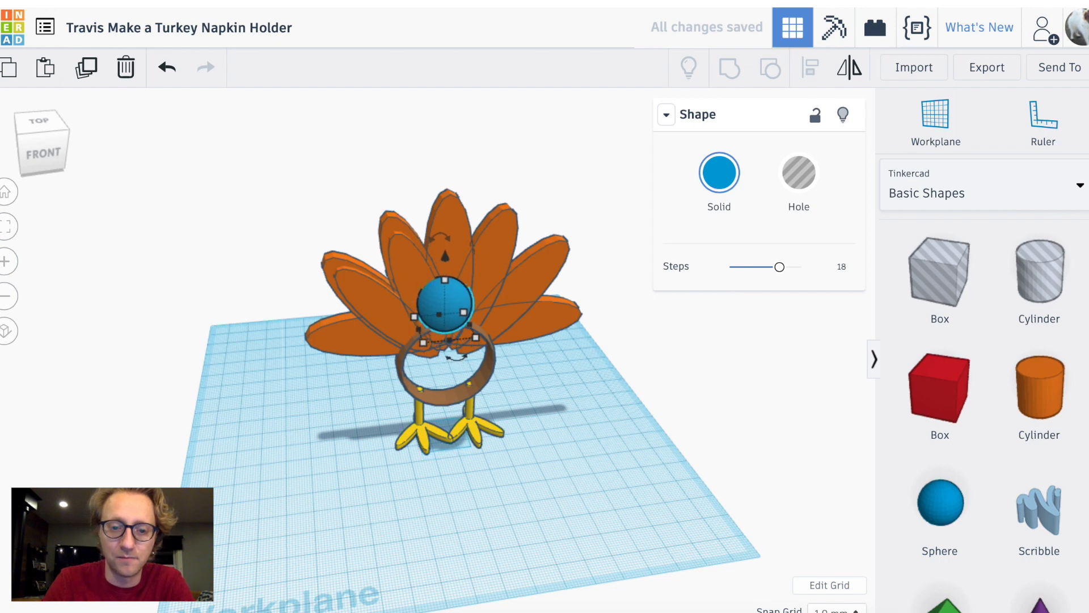
pyautogui.press('Up')
pyautogui.press('Right')
pyautogui.press('Right')
pyautogui.press('Down')
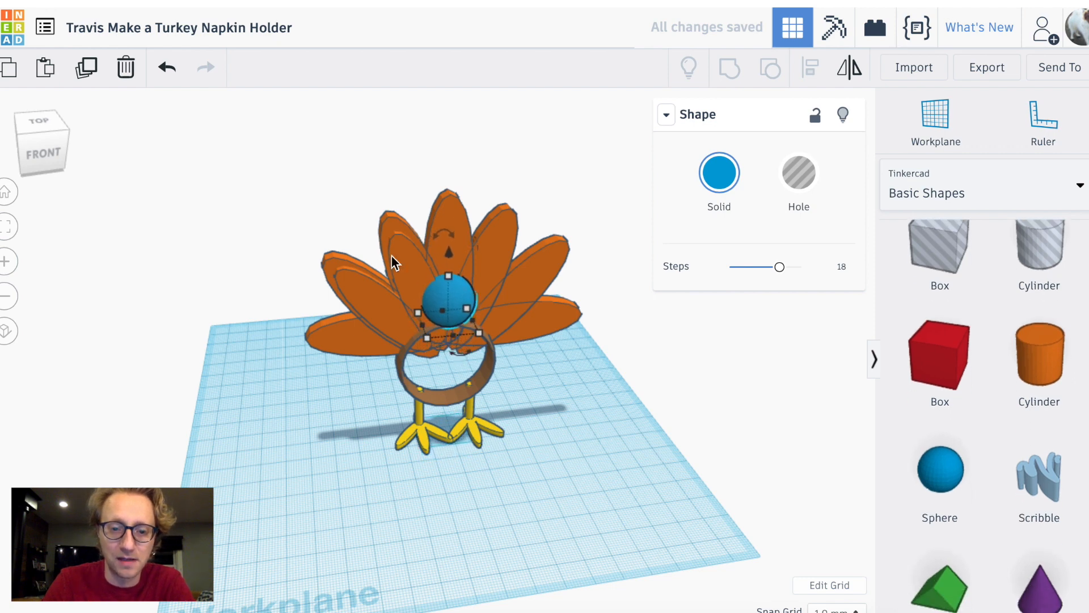
pyautogui.moveTo(519, 433); pyautogui.dragTo(526, 396, button='right')
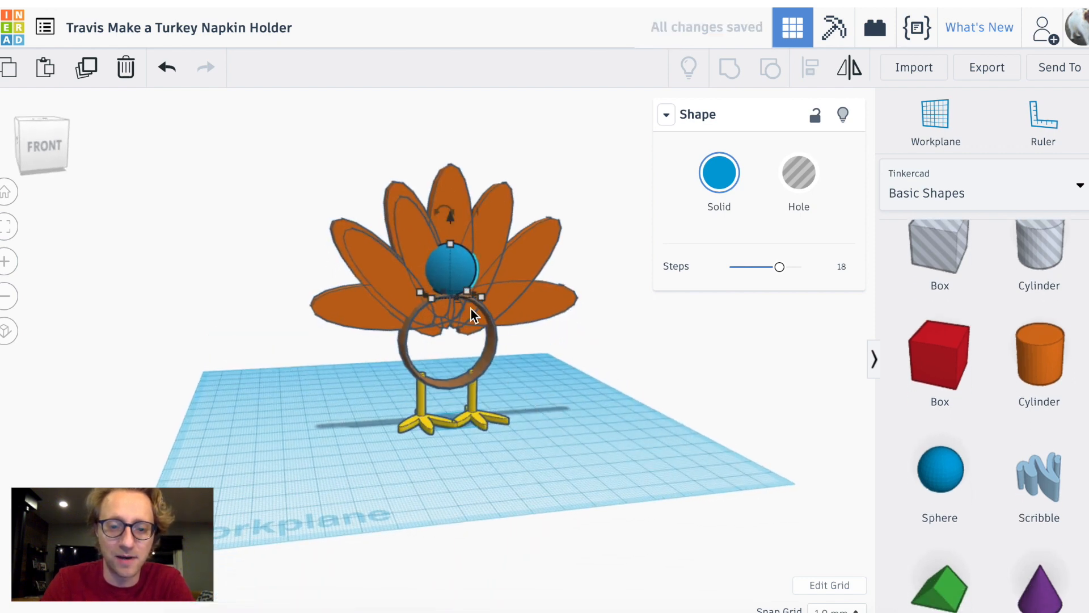
pyautogui.moveTo(541, 438); pyautogui.dragTo(543, 476, button='right')
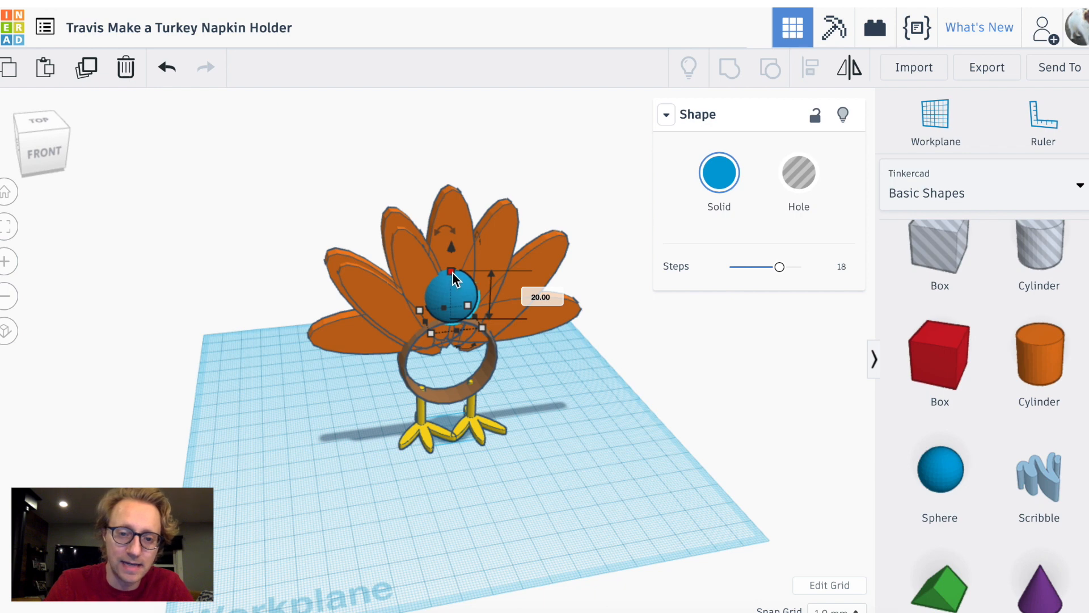
# Scale the head sphere uniformly to 25 mm and lower it slightly onto the ring
pyautogui.keyDown('shift'); pyautogui.moveTo(451, 271); pyautogui.dragTo(452, 260); pyautogui.keyUp('shift')
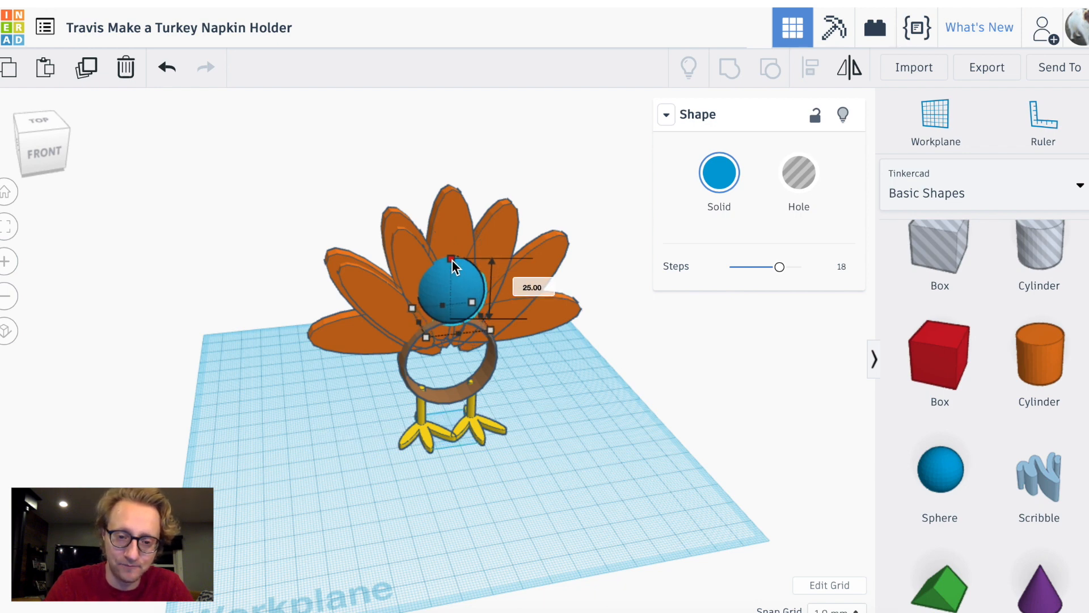
pyautogui.moveTo(593, 389); pyautogui.dragTo(621, 369, button='right')
pyautogui.click(617, 374)
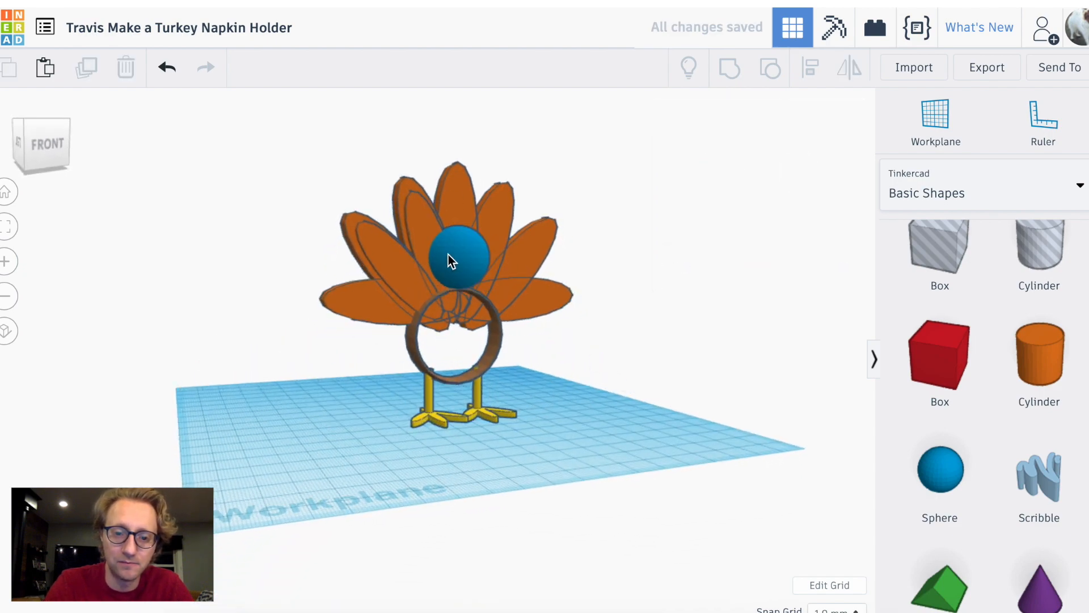
pyautogui.click(476, 261)
pyautogui.click(434, 304)
pyautogui.click(475, 271)
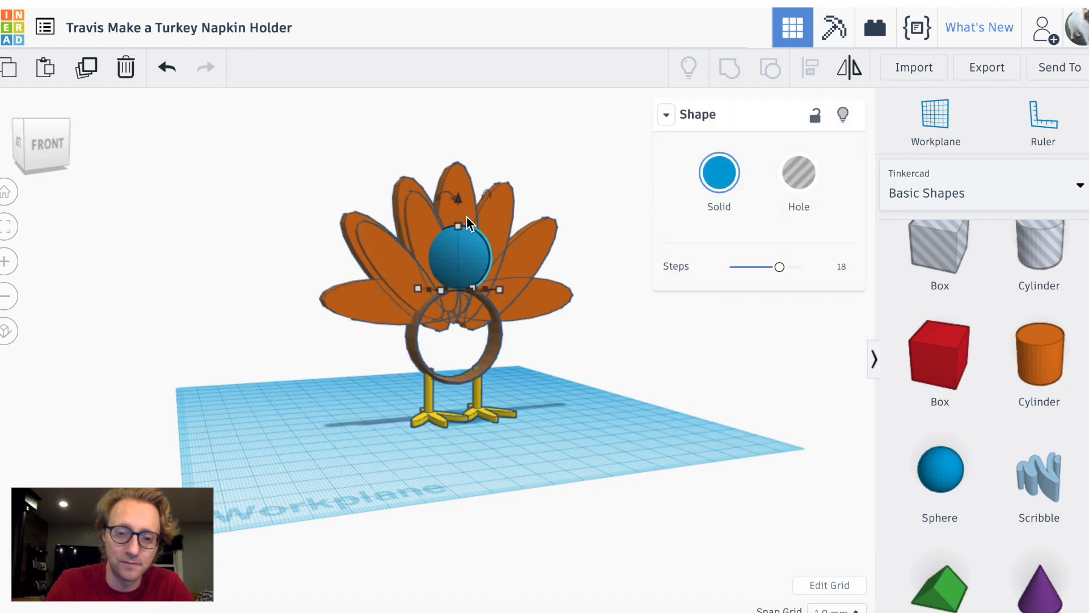
pyautogui.moveTo(459, 195)
pyautogui.mouseDown()
pyautogui.moveTo(458, 227)
pyautogui.moveTo(459, 206)
pyautogui.mouseUp()
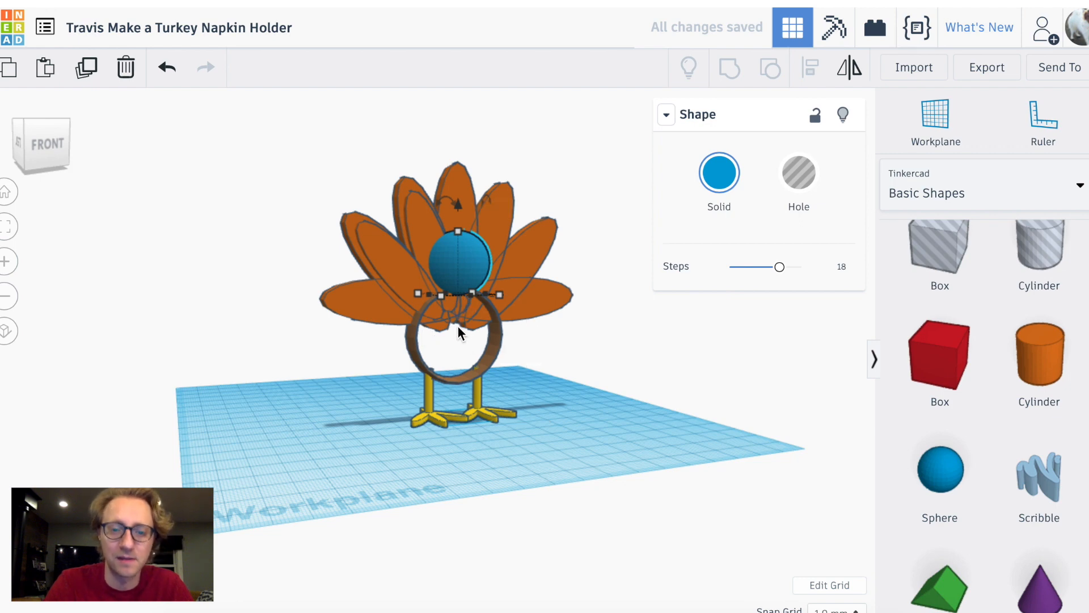
# Examine the head's placement against the ring and tail feathers from the front, side and angled views
pyautogui.moveTo(604, 370); pyautogui.dragTo(536, 399, button='right')
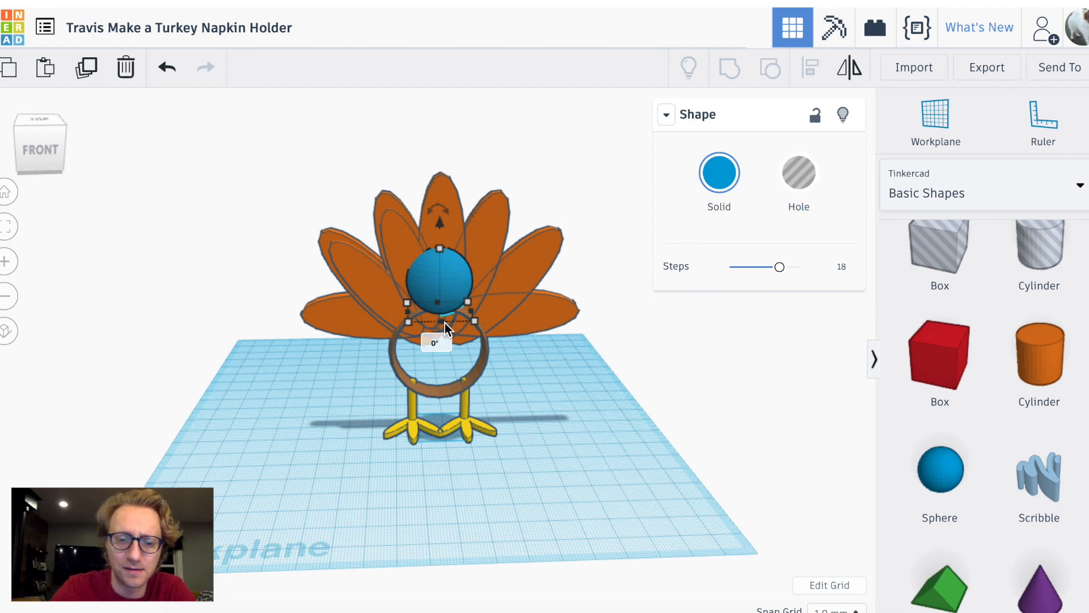
pyautogui.moveTo(505, 406); pyautogui.dragTo(544, 411, button='right')
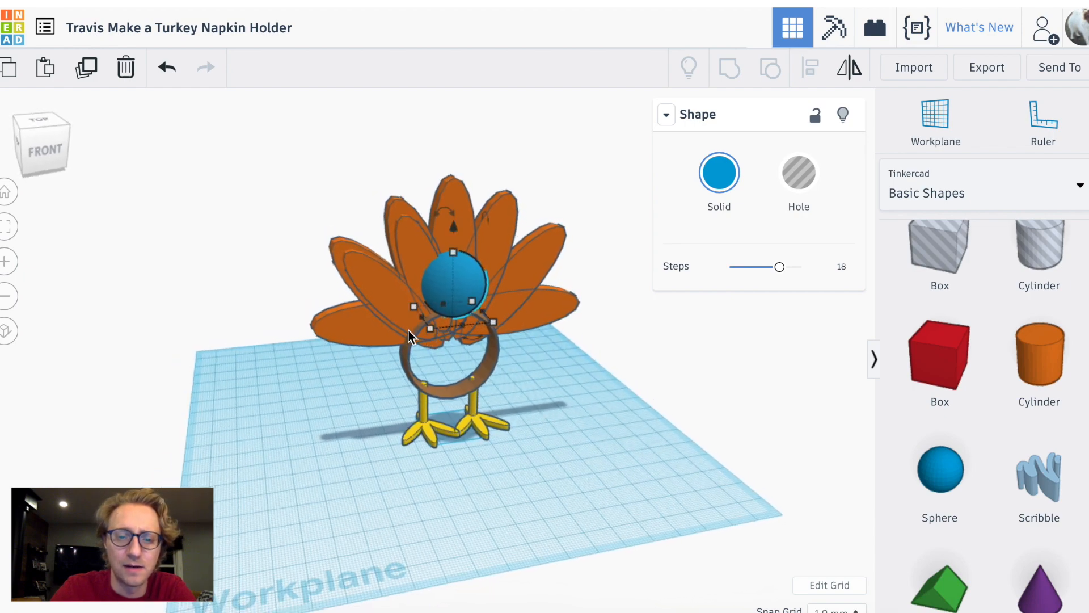
pyautogui.click(46, 148)
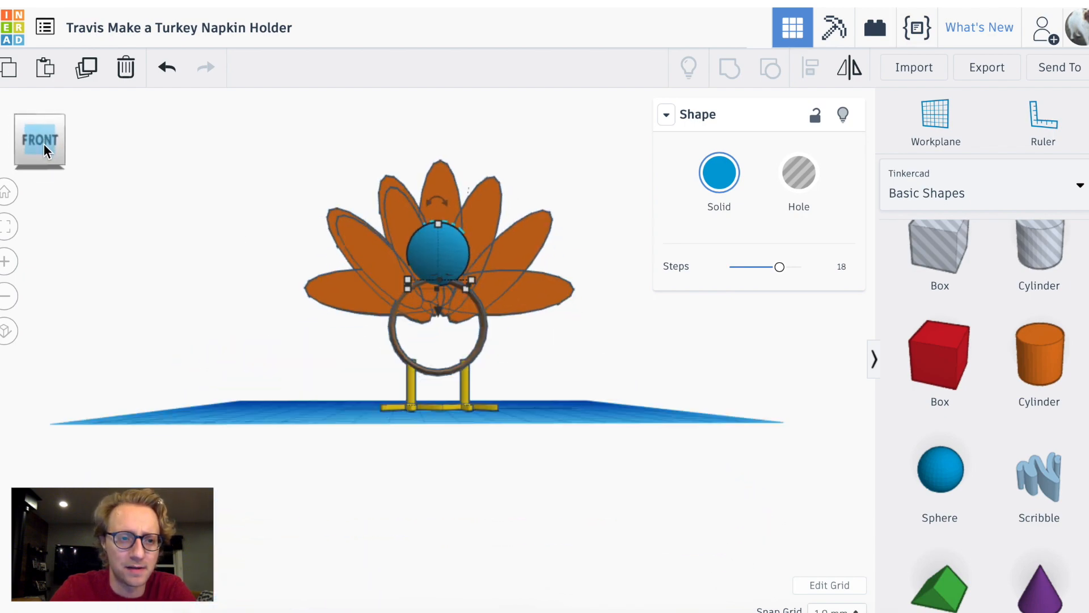
pyautogui.click(72, 145)
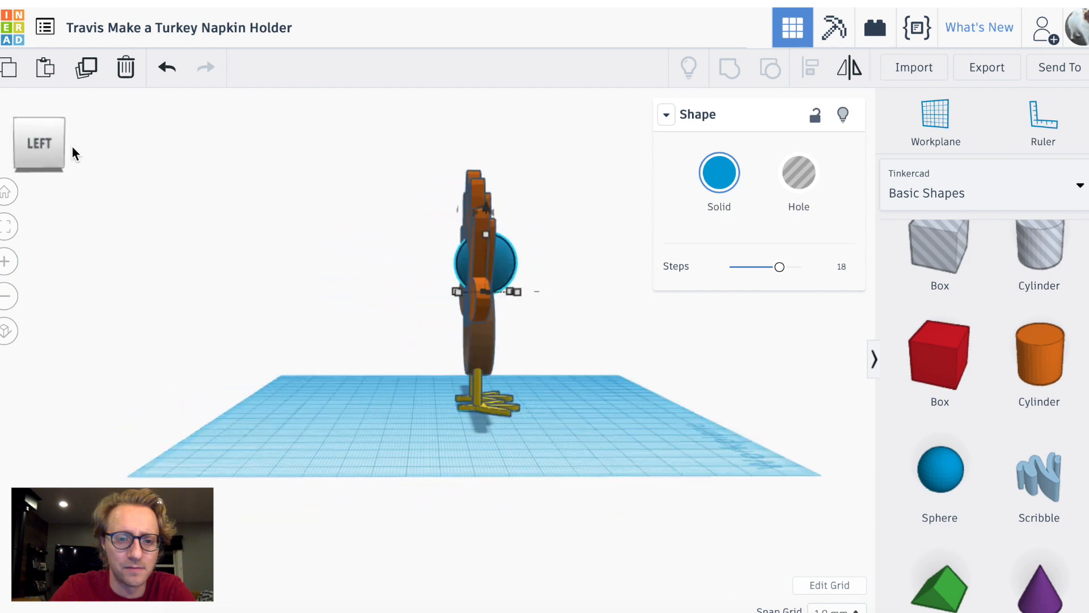
pyautogui.click(69, 148)
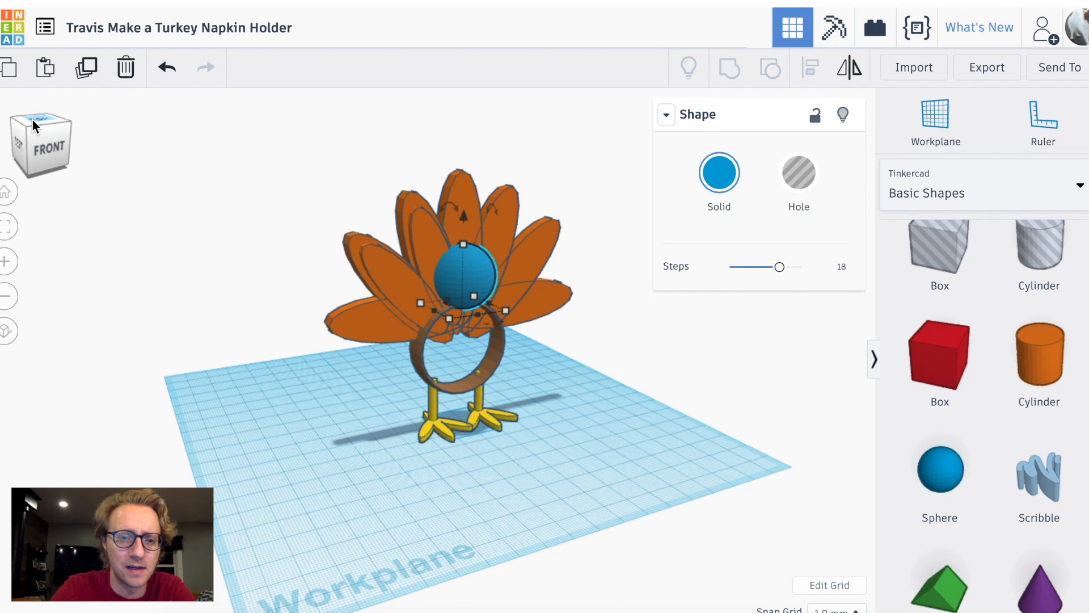
pyautogui.click(49, 155)
pyautogui.click(46, 155)
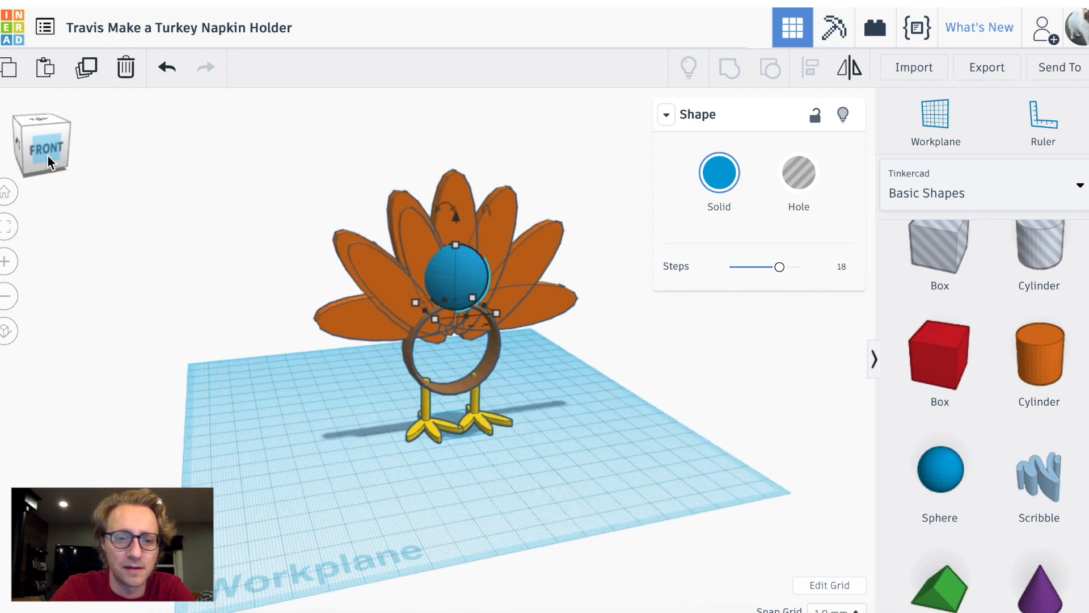
pyautogui.click(47, 155)
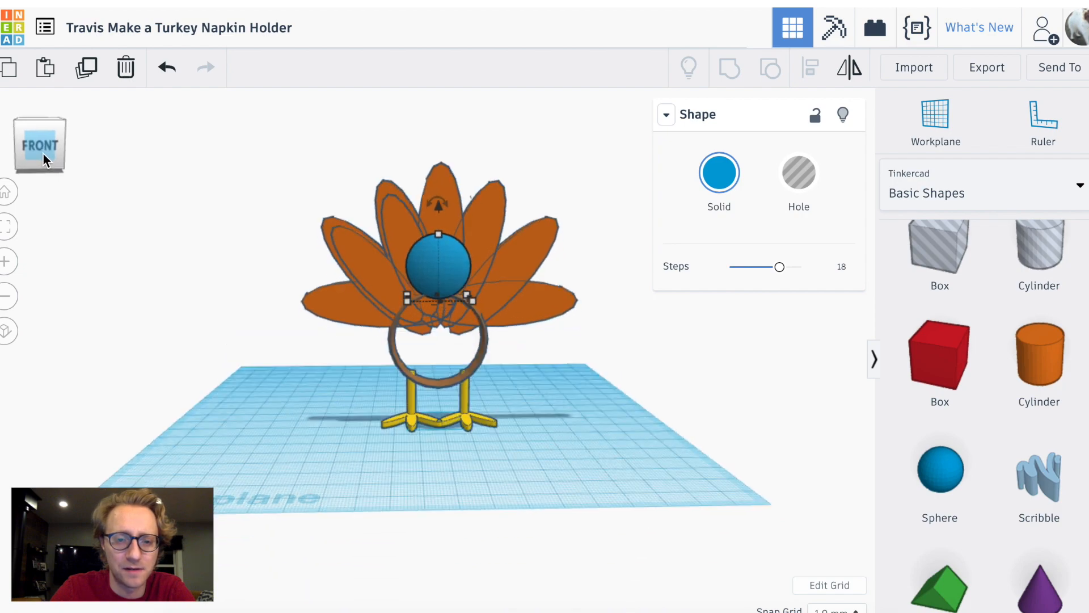
pyautogui.click(43, 154)
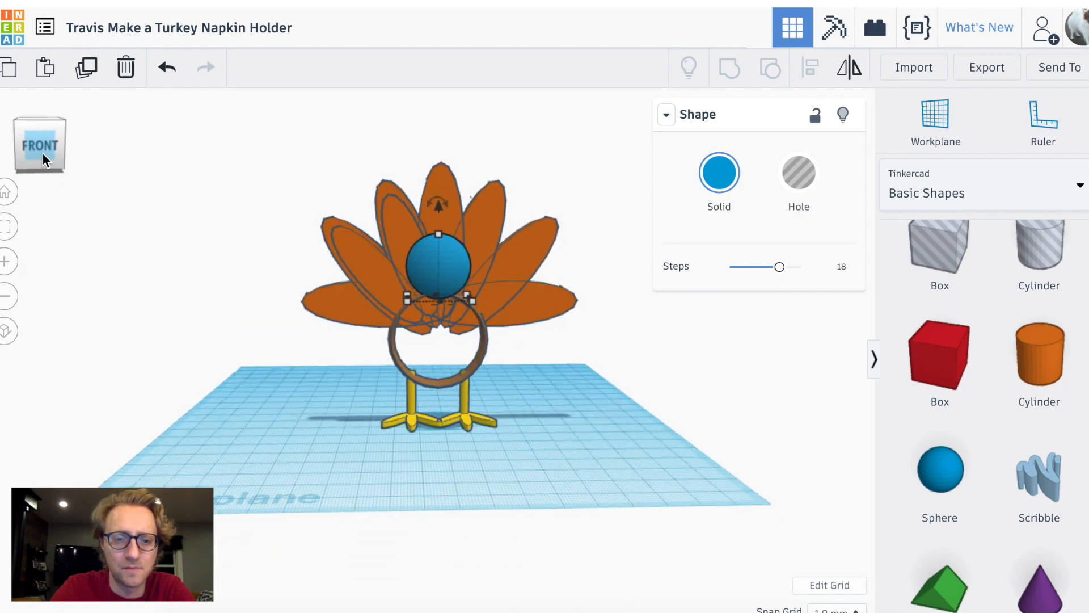
pyautogui.click(45, 154)
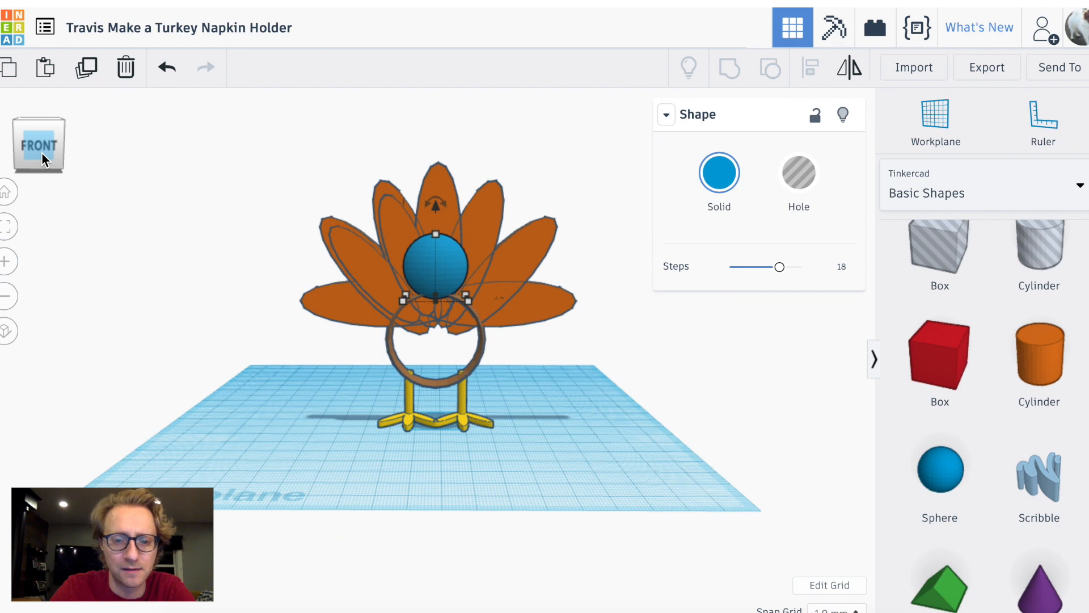
pyautogui.click(42, 152)
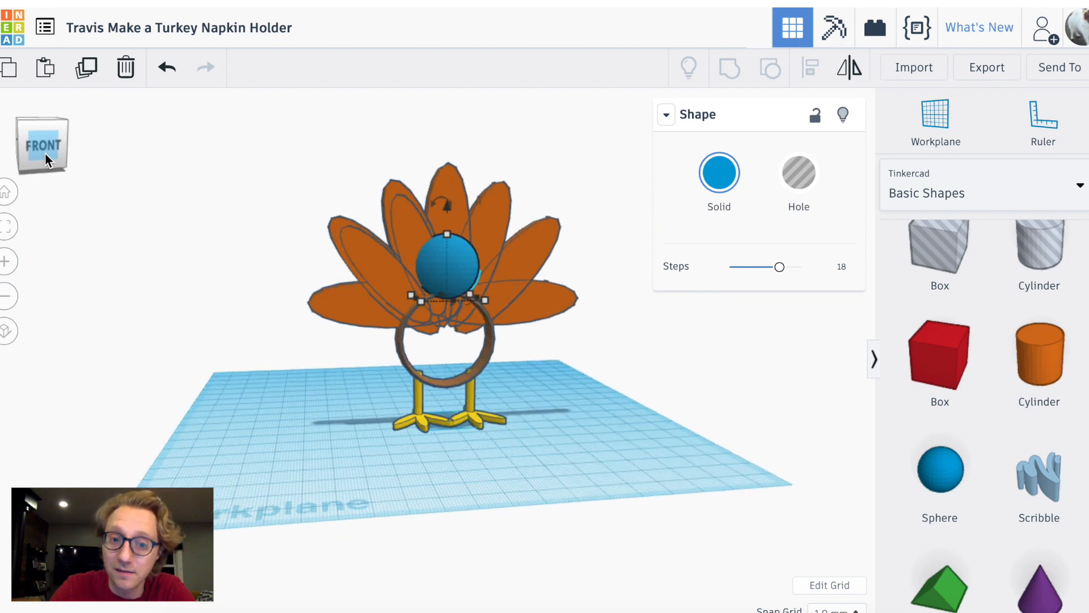
# Add a second sphere, shrink it uniformly to 6 mm and raise it to 67 mm at the head's height
pyautogui.click(376, 476)
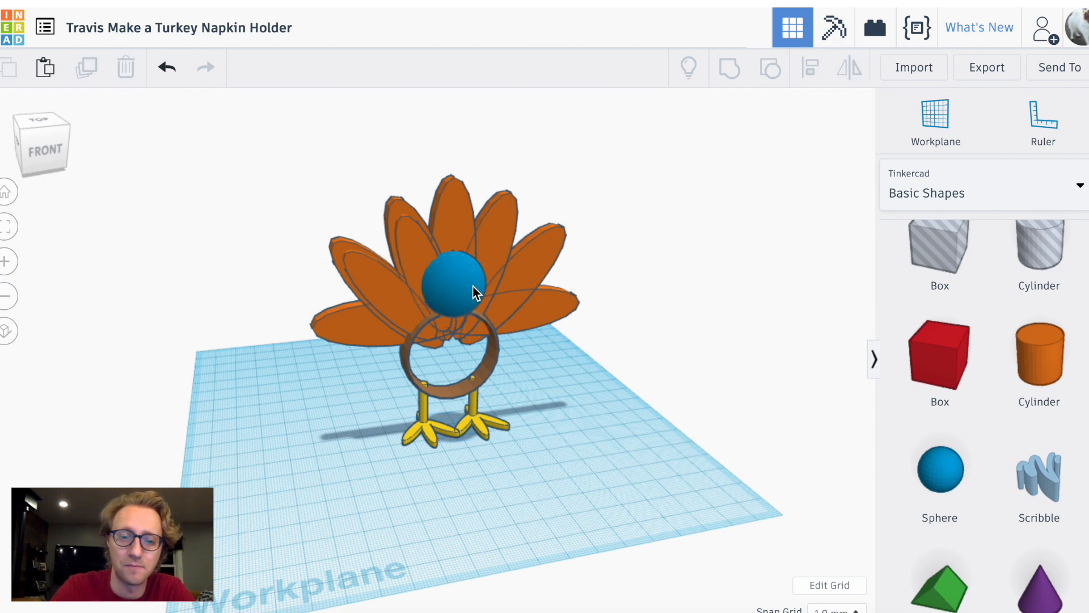
pyautogui.moveTo(927, 492); pyautogui.dragTo(451, 450)
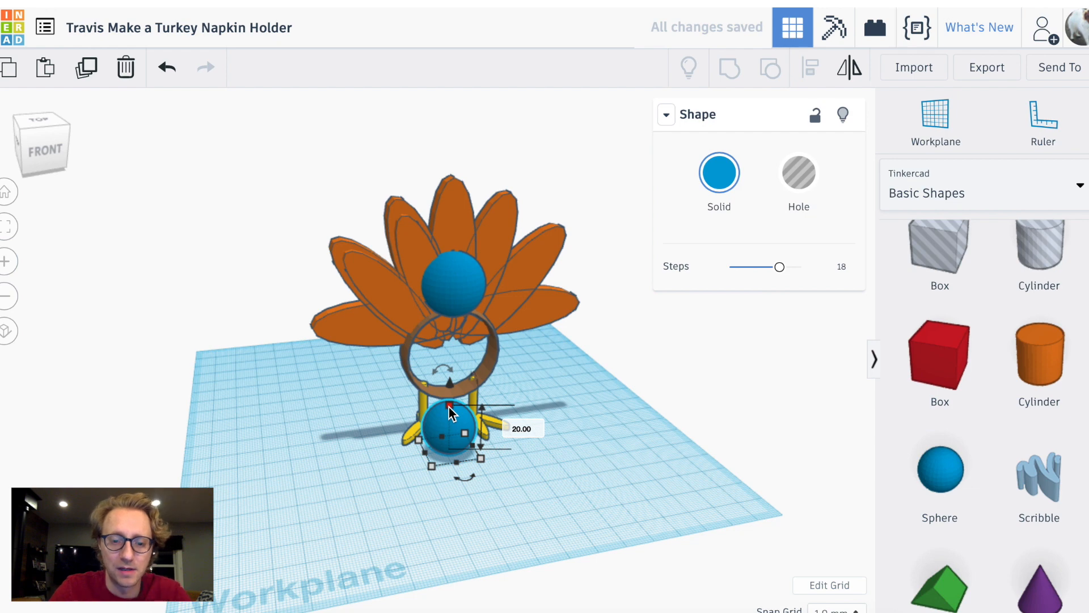
pyautogui.keyDown('shift'); pyautogui.moveTo(450, 407); pyautogui.dragTo(438, 272); pyautogui.keyUp('shift')
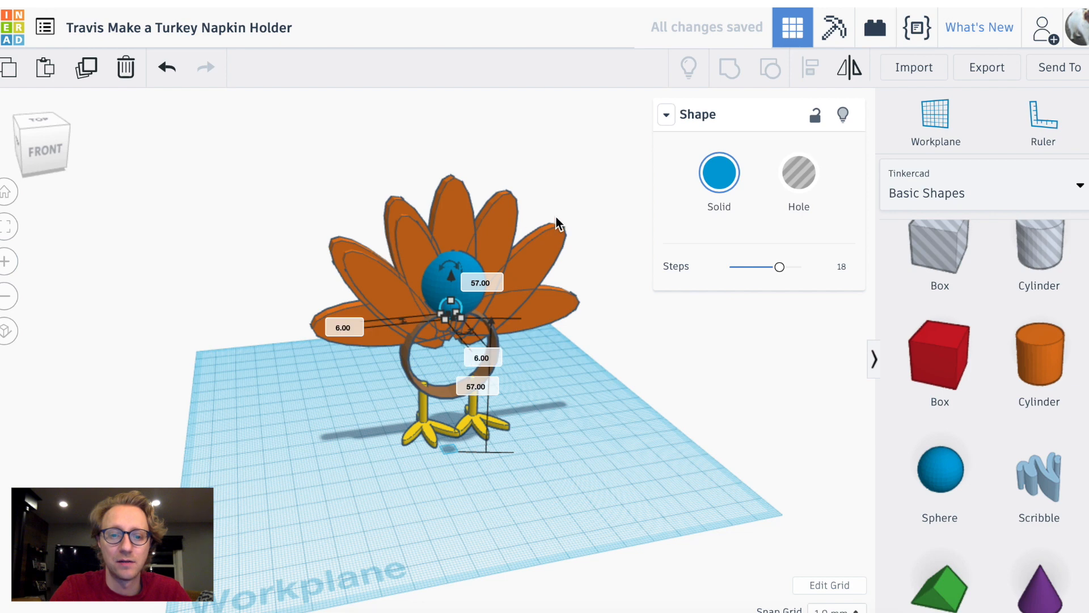
pyautogui.press('super+Up')
pyautogui.moveTo(450, 271); pyautogui.dragTo(456, 257)
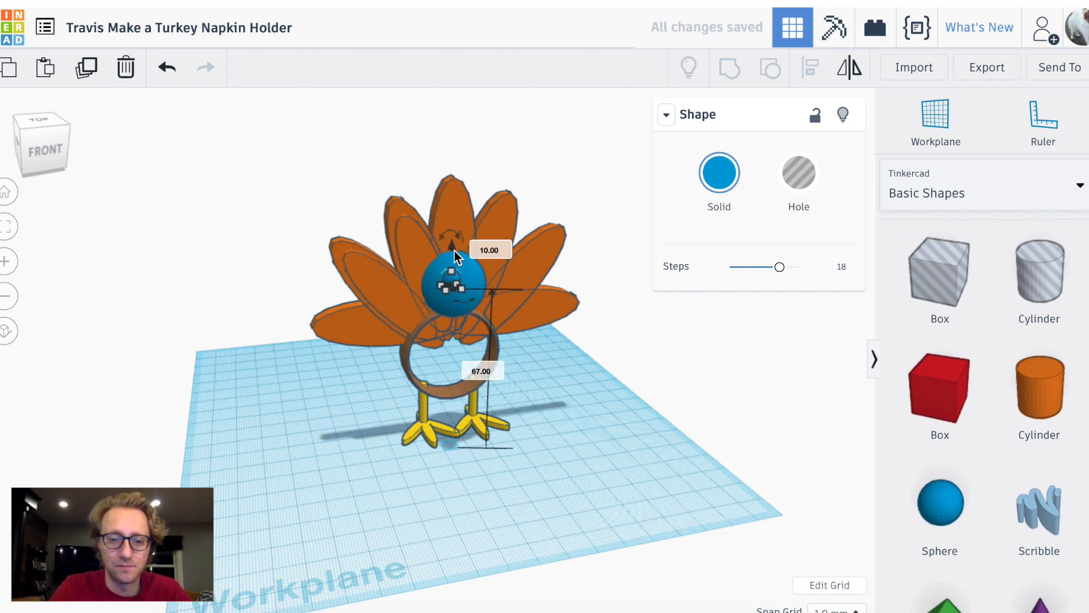
# Position the 6 mm sphere as an eye on one side of the head's front
pyautogui.click(620, 419)
pyautogui.moveTo(655, 428); pyautogui.dragTo(607, 435, button='right')
pyautogui.moveTo(645, 546); pyautogui.dragTo(614, 467, button='right')
pyautogui.click(461, 278)
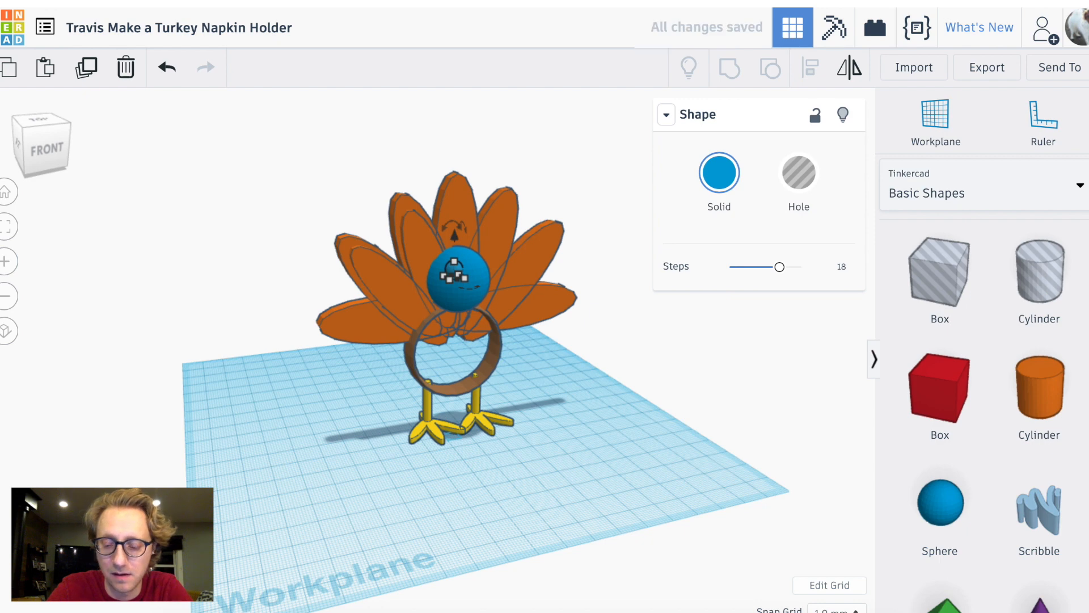
pyautogui.moveTo(649, 350); pyautogui.dragTo(600, 362, button='right')
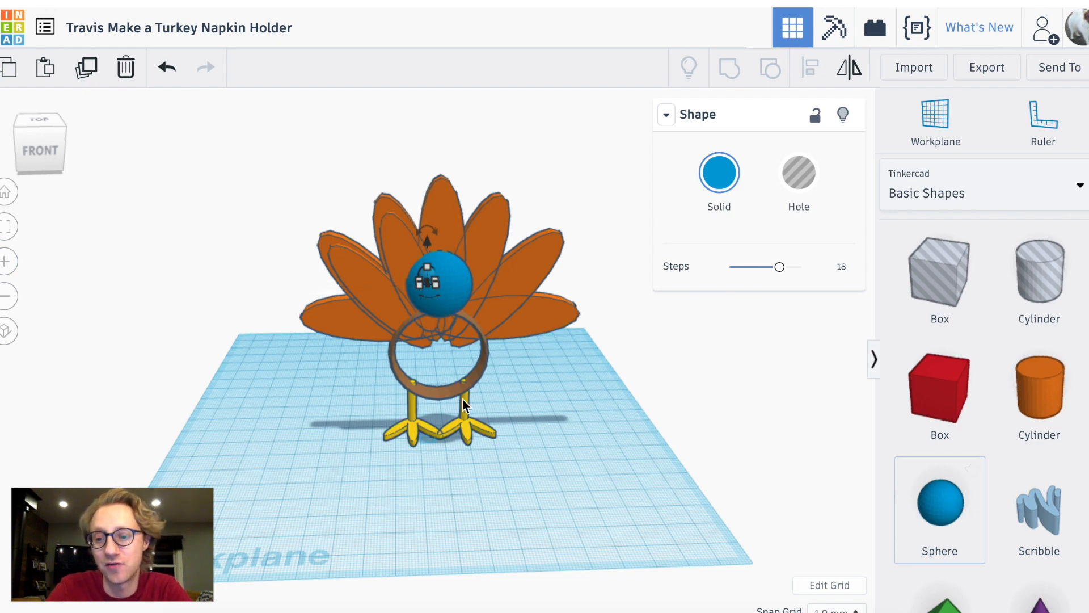
pyautogui.moveTo(434, 296); pyautogui.dragTo(435, 296)
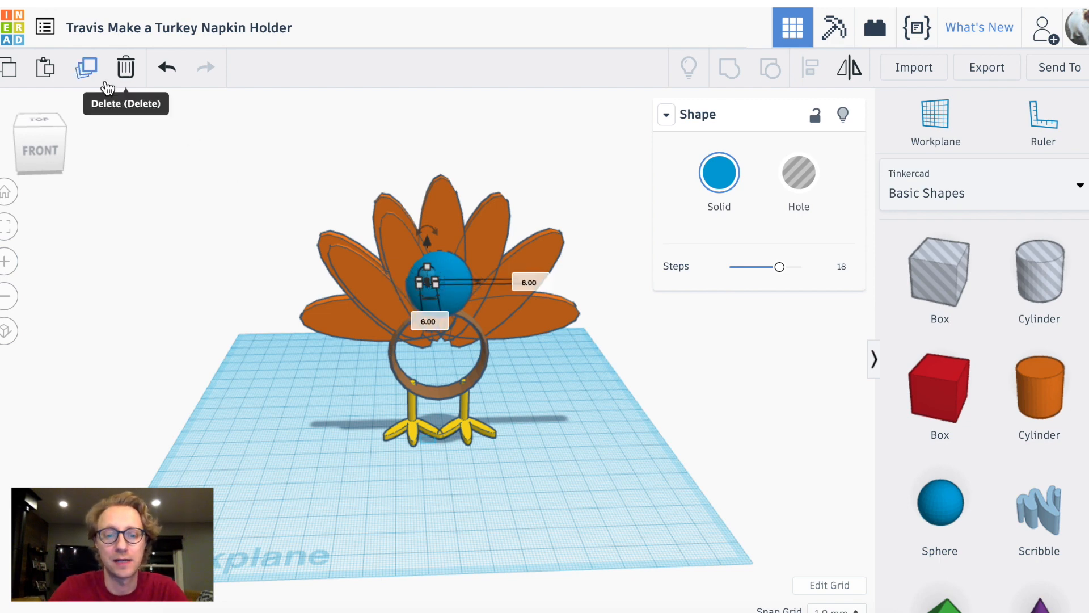
# Duplicate the small eye sphere and shift the copy sideways to the opposite side of the face
pyautogui.click(86, 78)
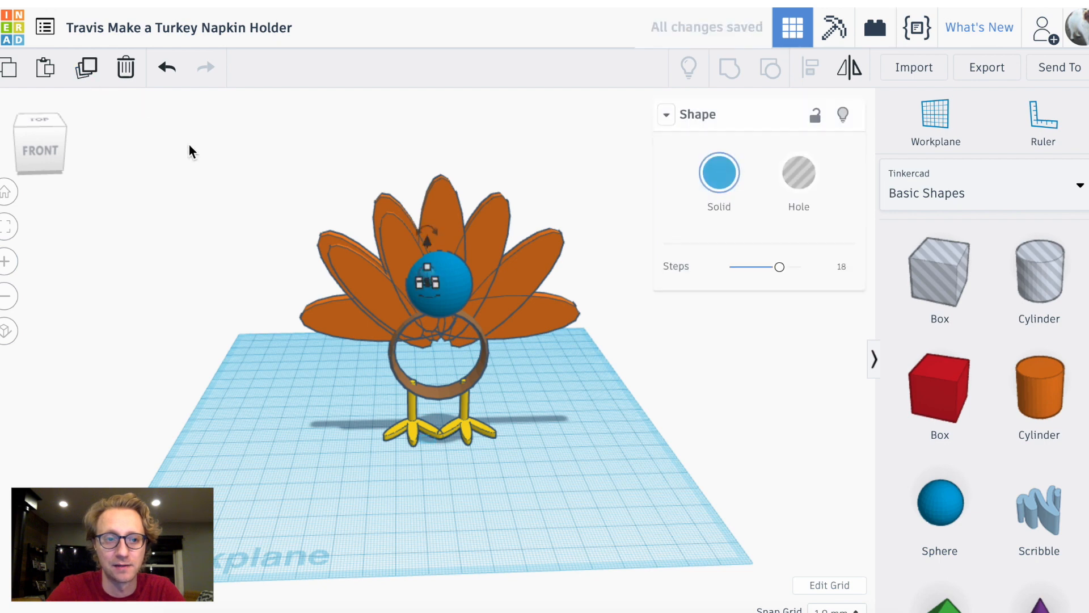
pyautogui.click(431, 281)
pyautogui.press('Right')
pyautogui.press('Right')
pyautogui.press('Right')
pyautogui.press('Right')
pyautogui.press('Right')
pyautogui.press('Right')
pyautogui.press('Right')
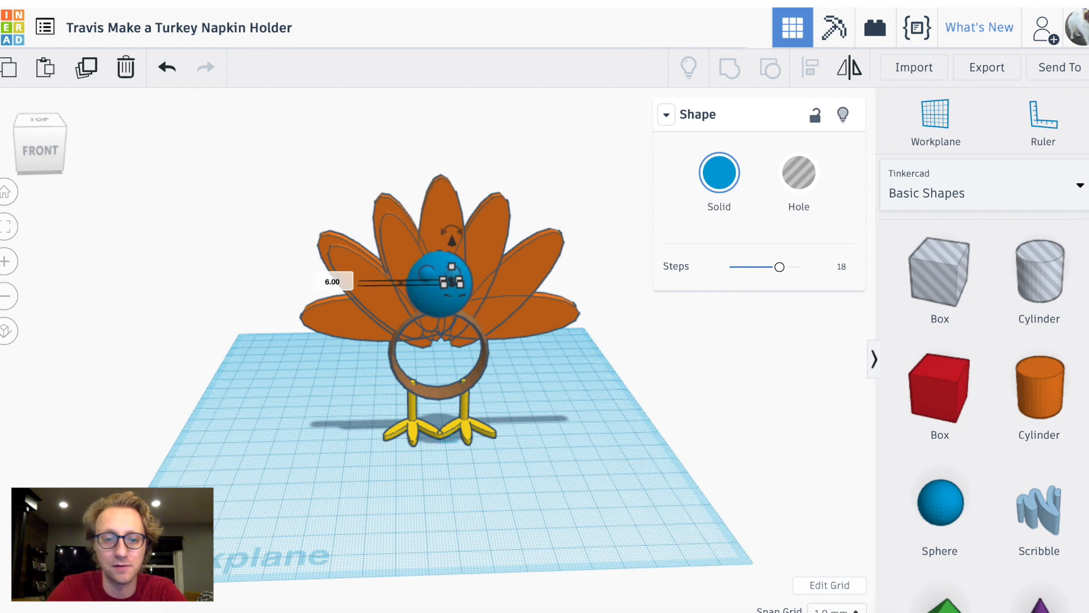
pyautogui.click(614, 451)
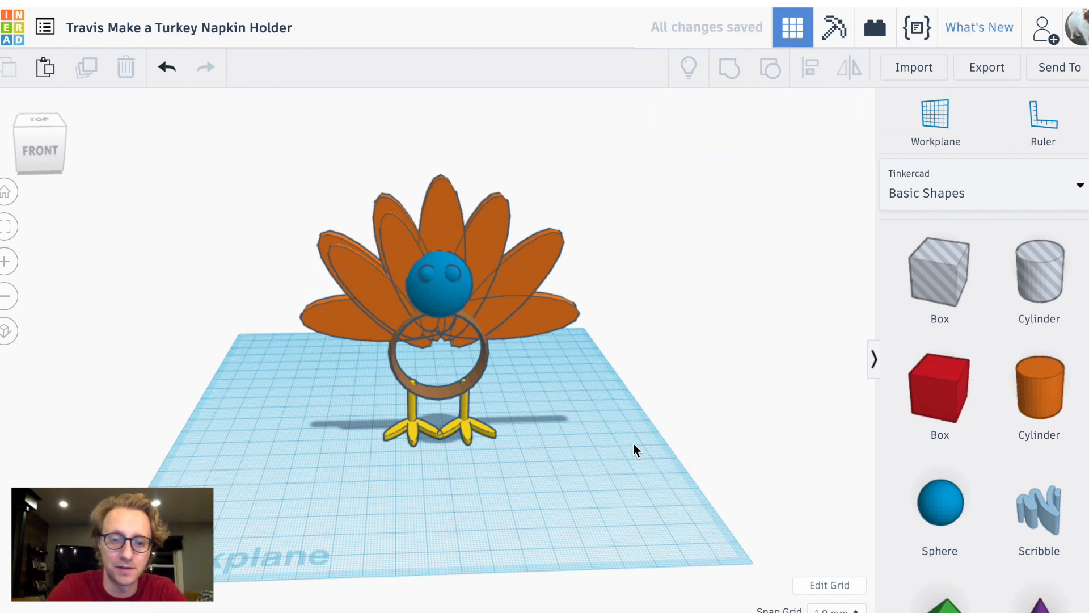
# Add a solid cone in front of the turkey's feet and shrink it to beak size
pyautogui.scroll(-5, 941, 437)
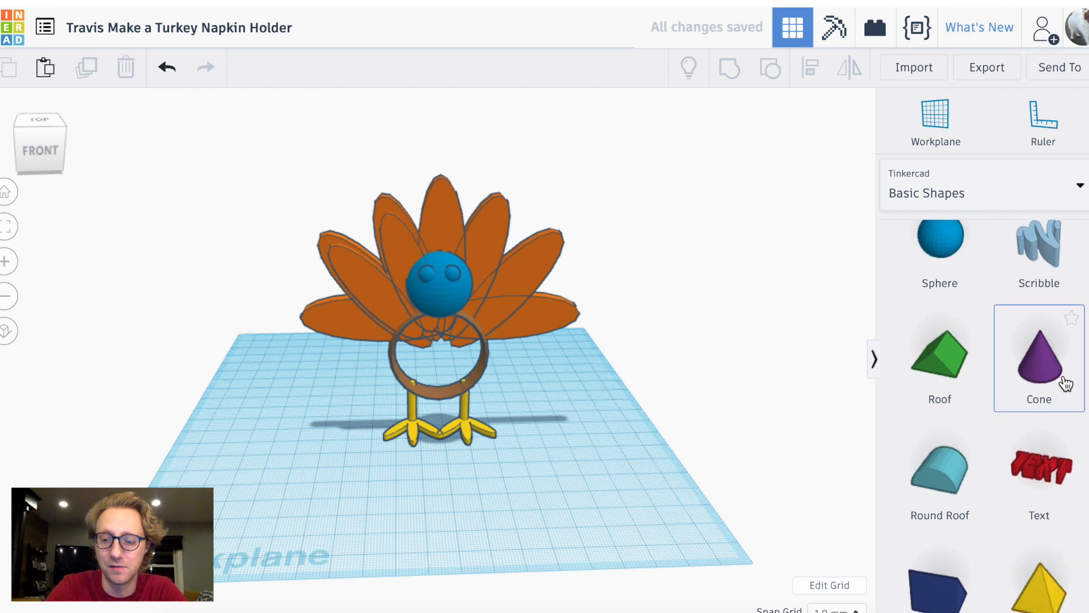
pyautogui.scroll(-2, 1055, 510)
pyautogui.scroll(2, 1049, 391)
pyautogui.moveTo(1049, 391); pyautogui.dragTo(448, 463)
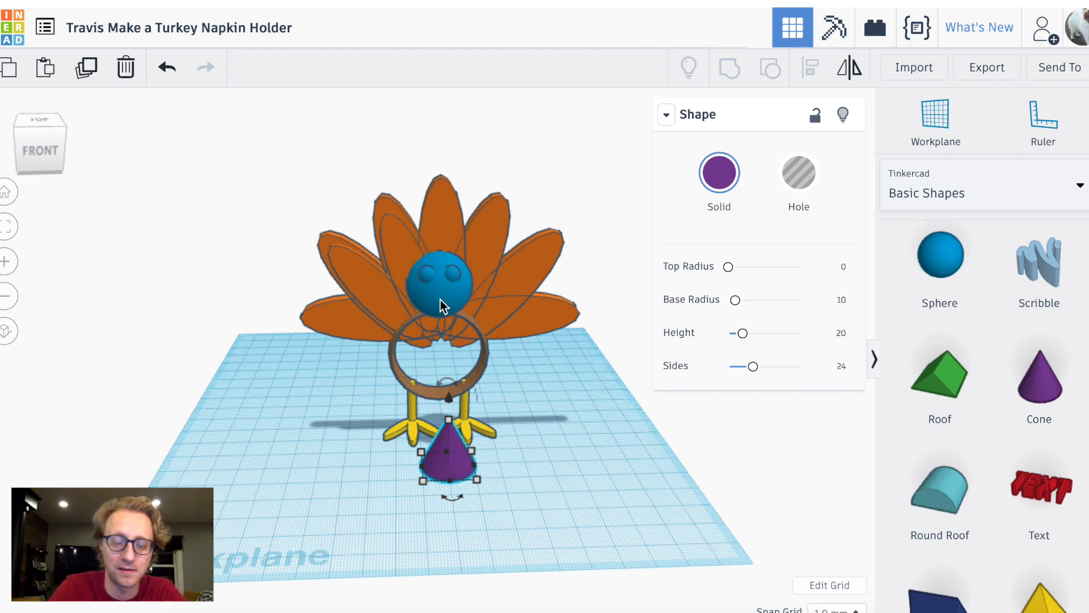
pyautogui.moveTo(460, 463); pyautogui.dragTo(456, 448)
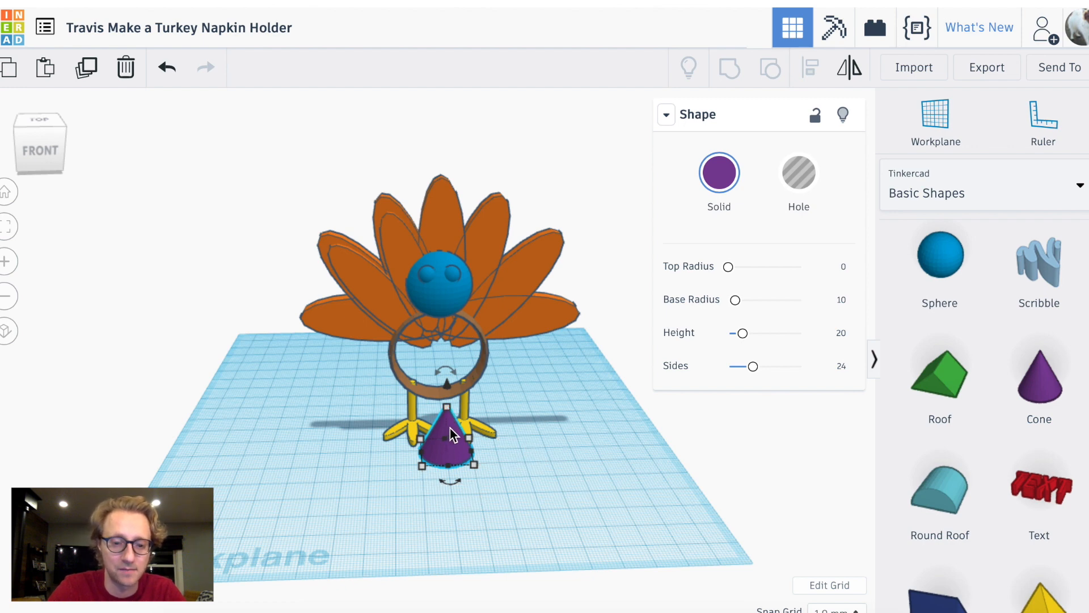
pyautogui.moveTo(448, 408); pyautogui.dragTo(447, 431)
# Try tipping the small cone 112.5 degrees towards the front, and undo the rotation
pyautogui.click(432, 497)
pyautogui.moveTo(423, 489); pyautogui.dragTo(519, 457, button='right')
pyautogui.click(502, 436)
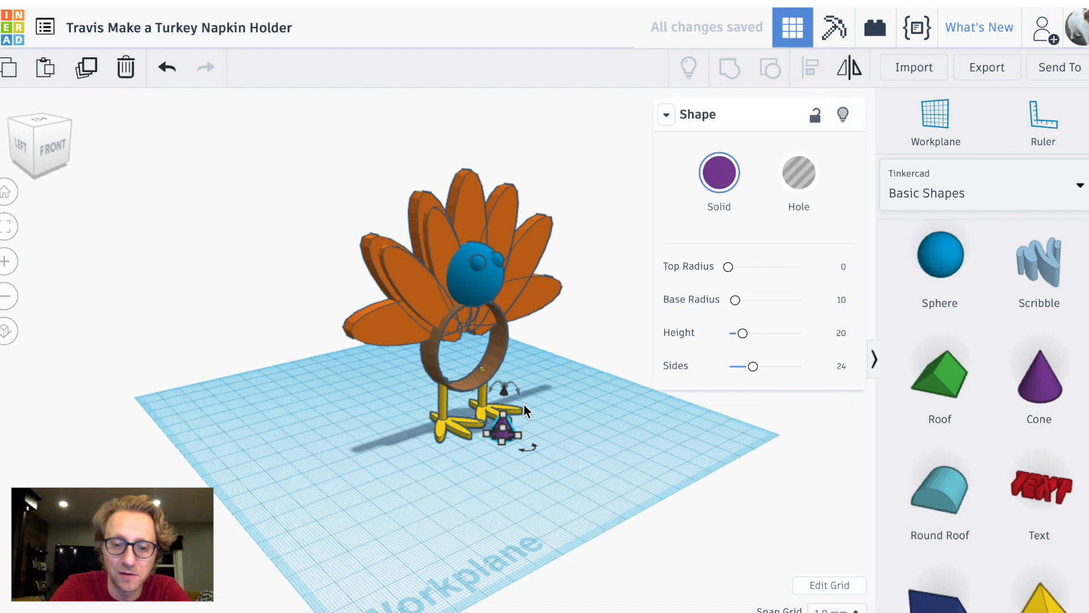
pyautogui.moveTo(518, 386); pyautogui.dragTo(553, 426)
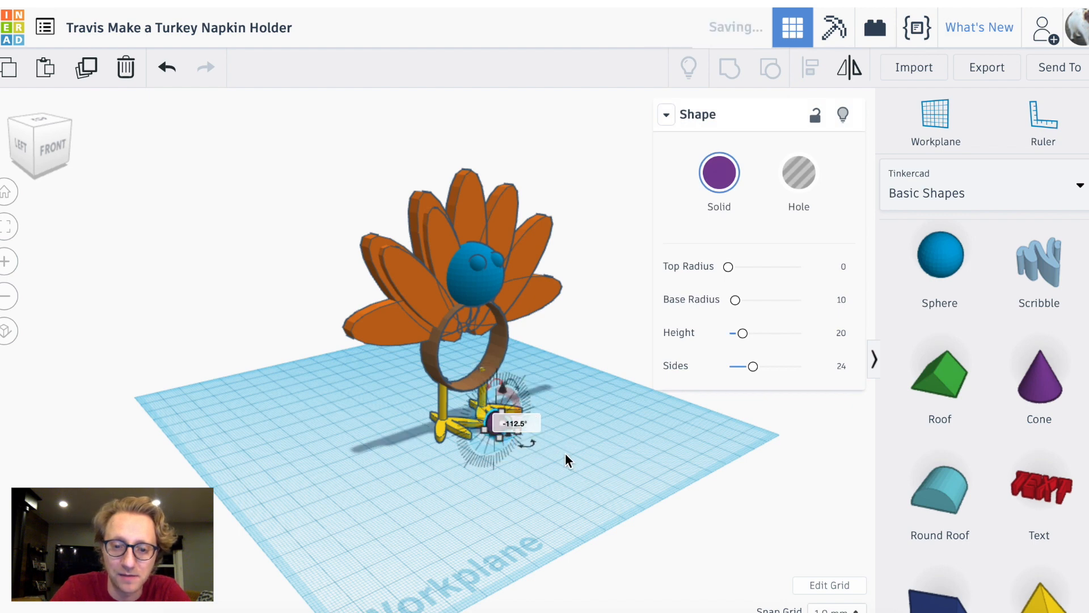
pyautogui.moveTo(466, 514); pyautogui.dragTo(430, 535, button='right')
pyautogui.click(430, 535)
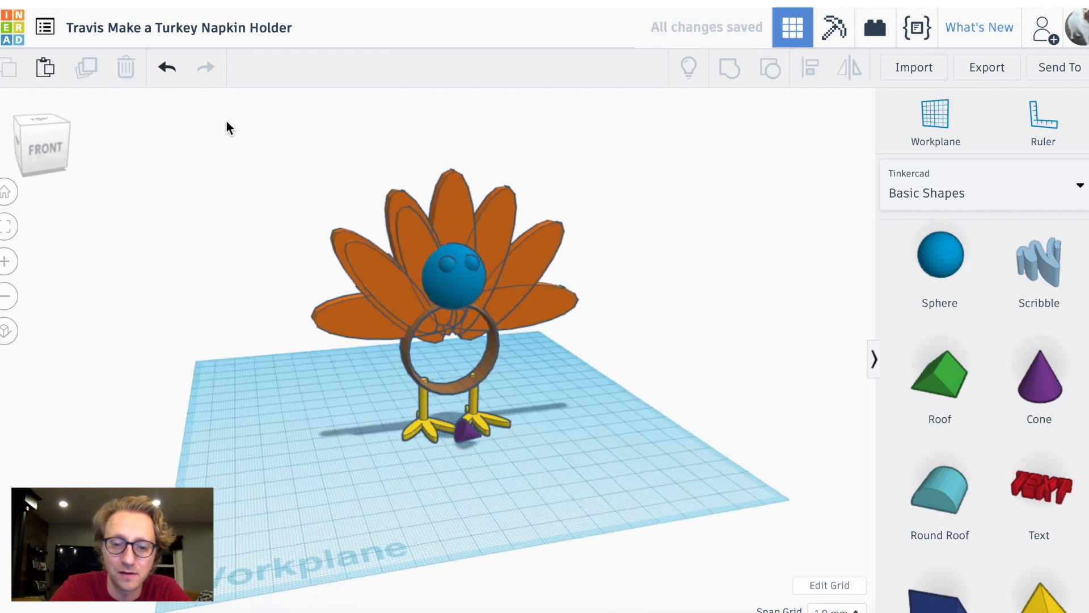
pyautogui.click(167, 67)
# Rotate the small cone 90 degrees so its tip points forward, away from the tail
pyautogui.click(471, 438)
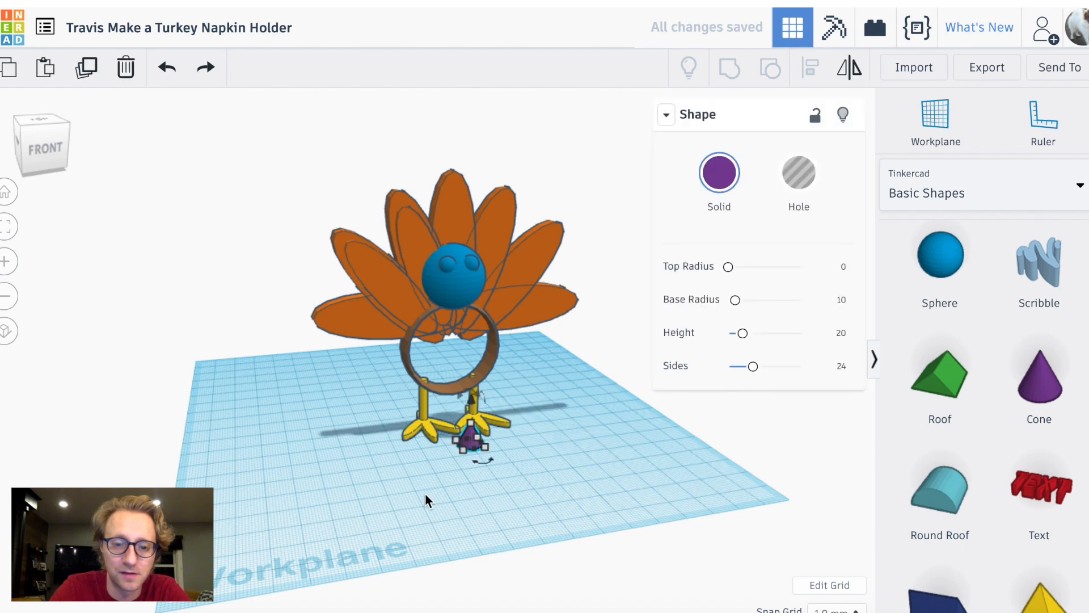
pyautogui.moveTo(397, 537); pyautogui.dragTo(508, 542, button='right')
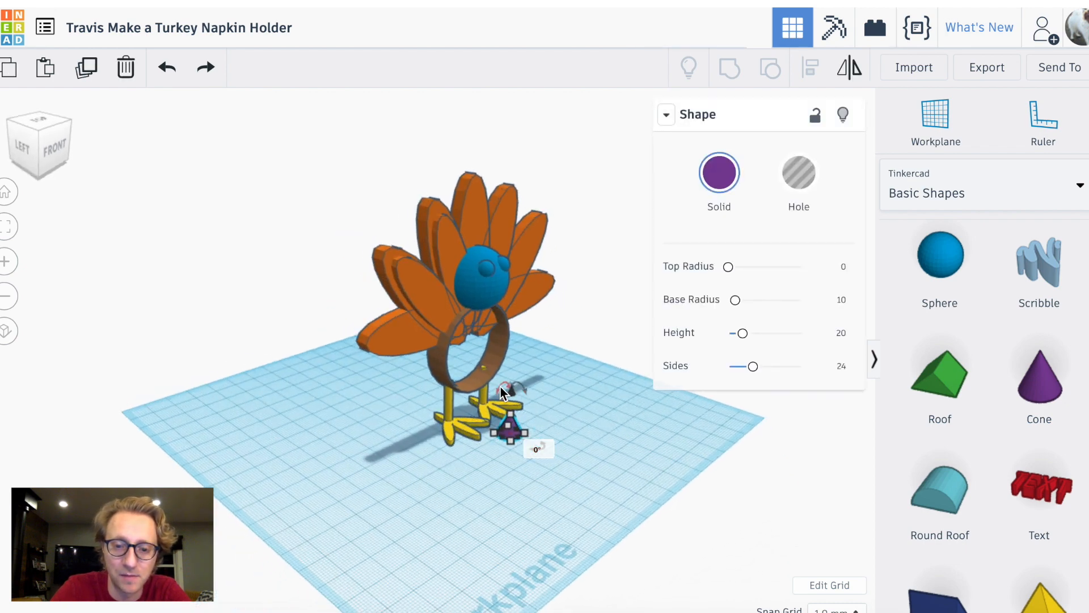
pyautogui.moveTo(500, 387); pyautogui.dragTo(539, 426)
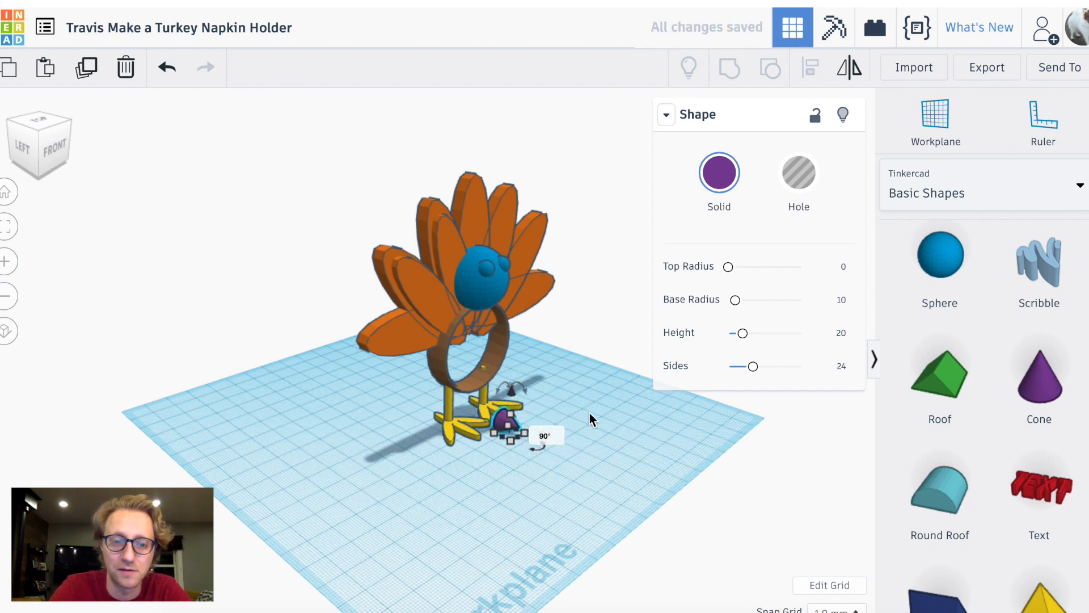
# Raise the cone to 57 mm as a beak on the head's front and check its placement from several angles
pyautogui.moveTo(512, 390); pyautogui.dragTo(526, 256)
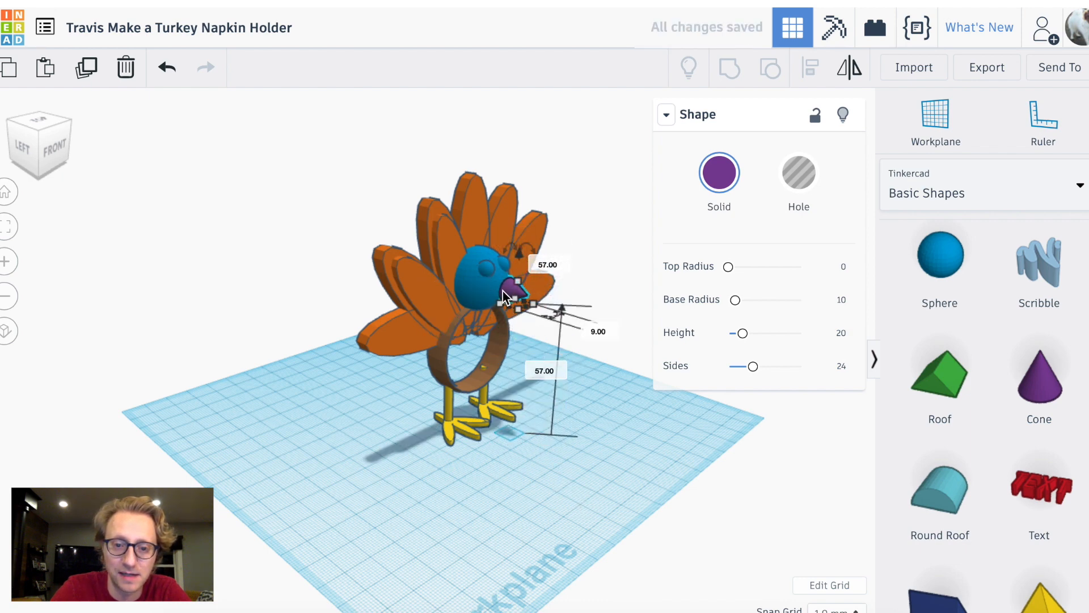
pyautogui.moveTo(560, 468); pyautogui.dragTo(465, 493, button='right')
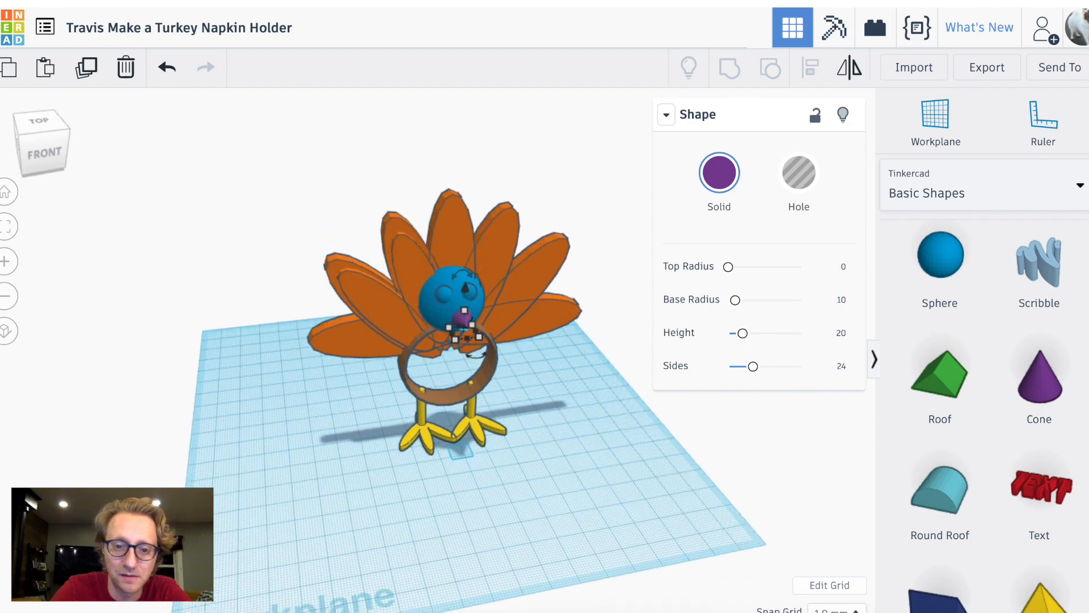
pyautogui.click(563, 519)
pyautogui.moveTo(563, 519); pyautogui.dragTo(632, 503, button='right')
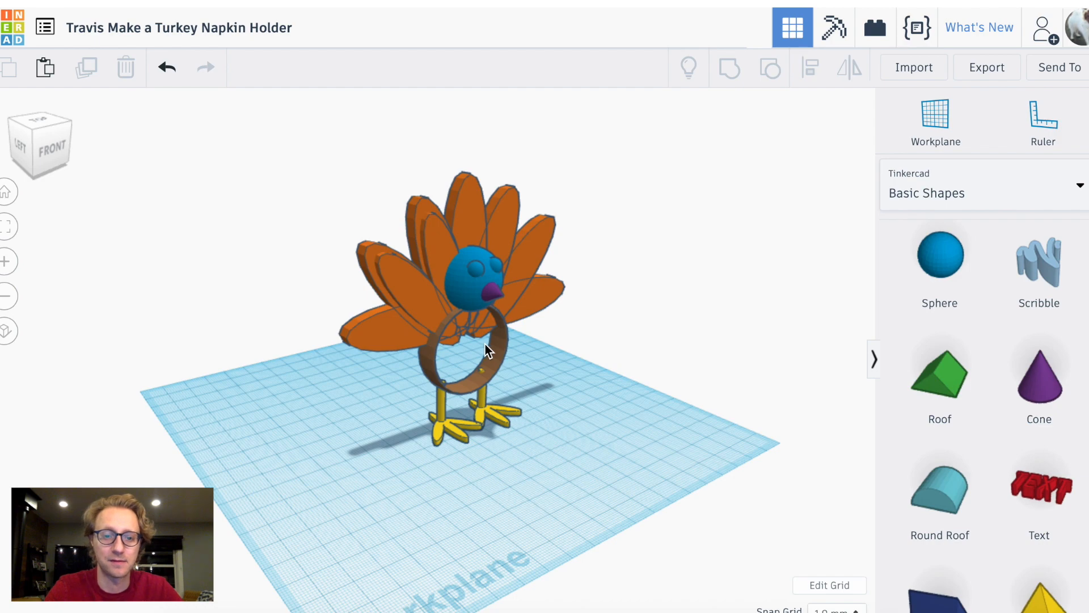
pyautogui.moveTo(527, 363); pyautogui.dragTo(427, 343, button='right')
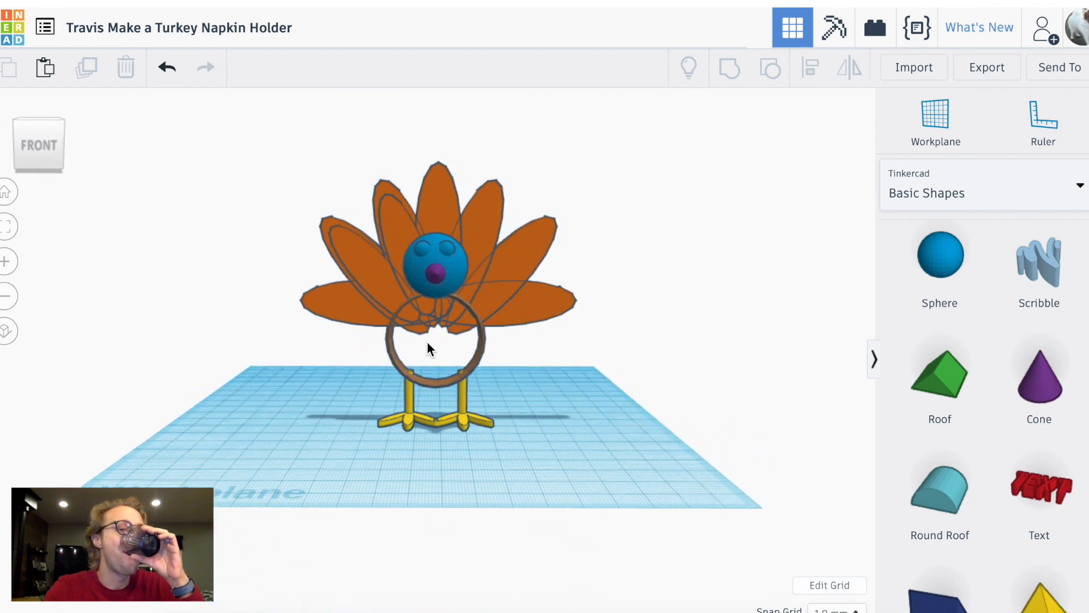
pyautogui.moveTo(553, 379); pyautogui.dragTo(637, 395, button='right')
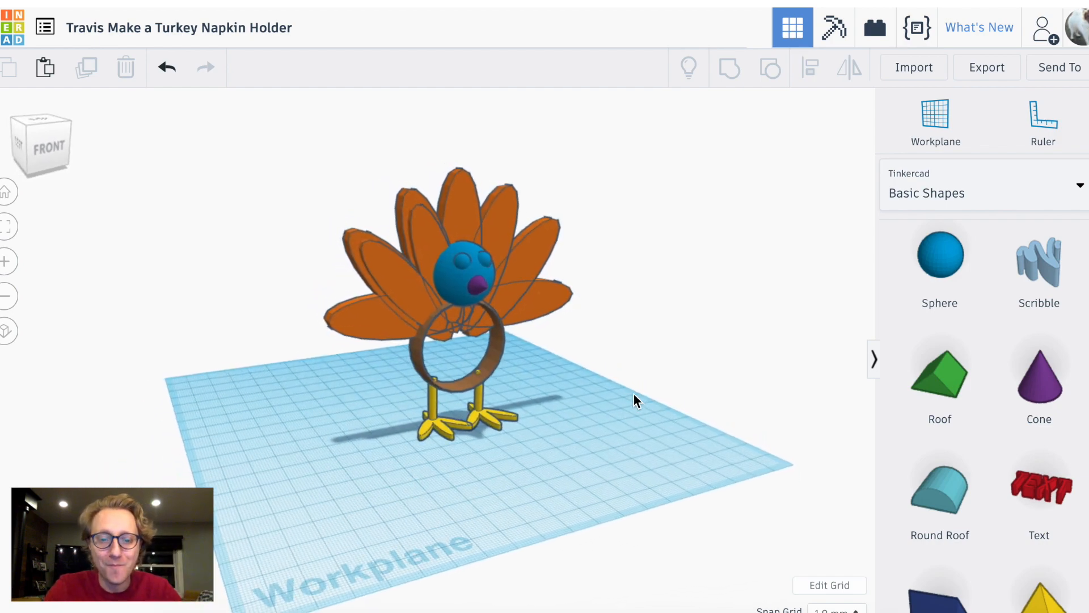
# Place a temporary workplane on the front face of a tail feather, and return it to the base grid
pyautogui.click(934, 126)
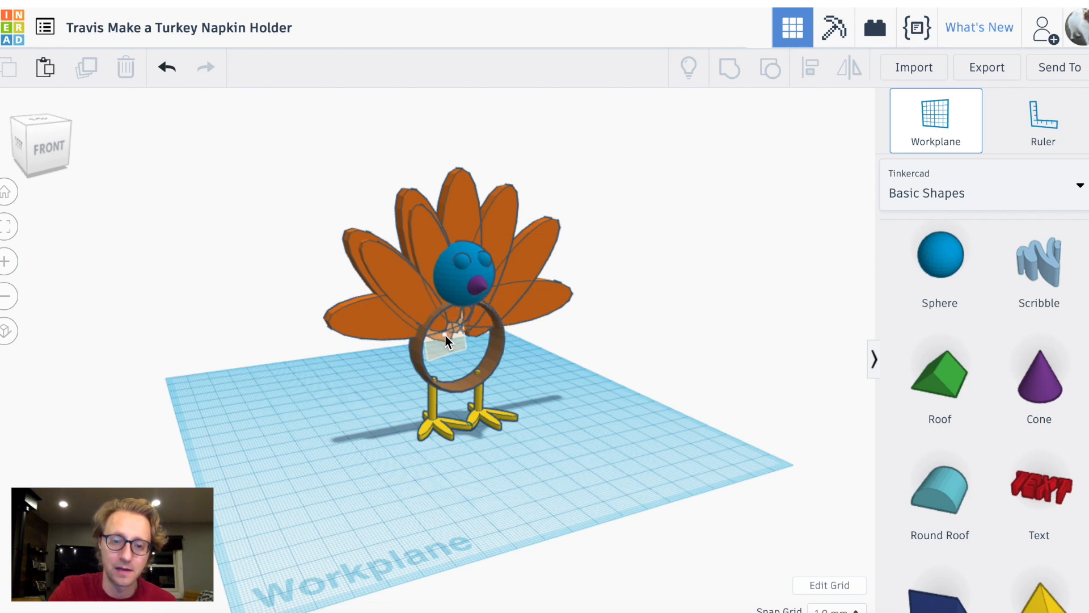
pyautogui.moveTo(448, 334); pyautogui.dragTo(448, 275, button='right')
pyautogui.moveTo(449, 275); pyautogui.dragTo(445, 316)
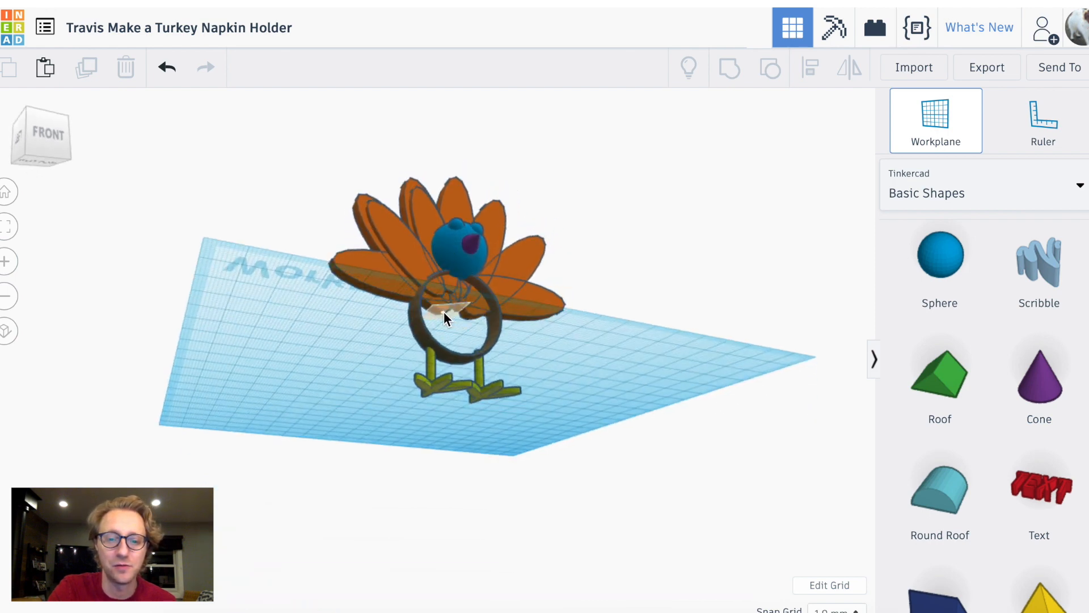
pyautogui.moveTo(447, 306)
pyautogui.mouseDown(button='right')
pyautogui.moveTo(443, 353)
pyautogui.moveTo(440, 325)
pyautogui.mouseUp(button='right')
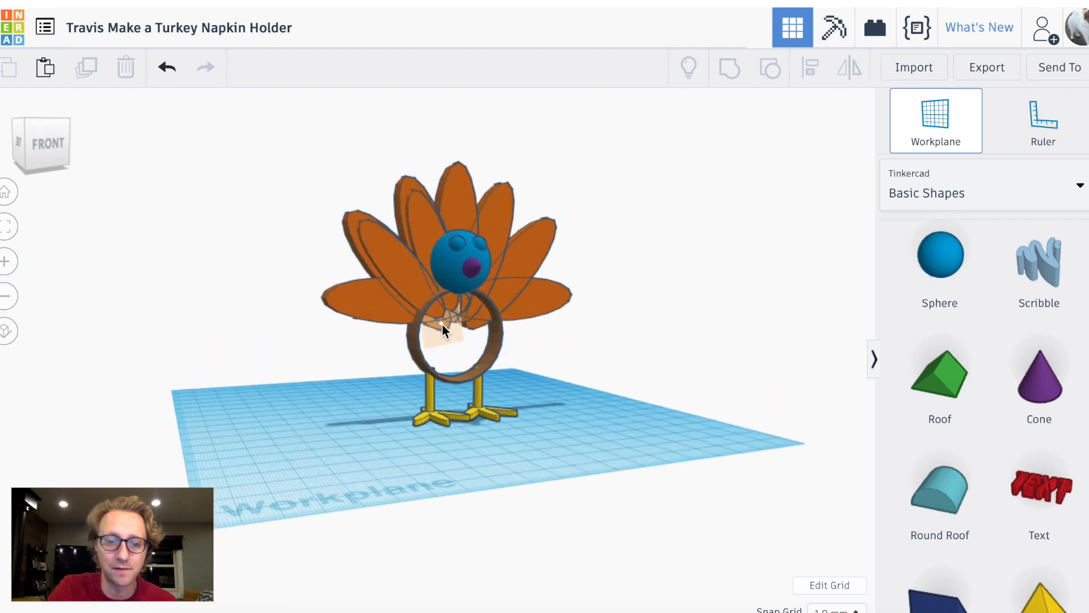
pyautogui.click(441, 325)
pyautogui.moveTo(441, 324); pyautogui.dragTo(436, 345, button='right')
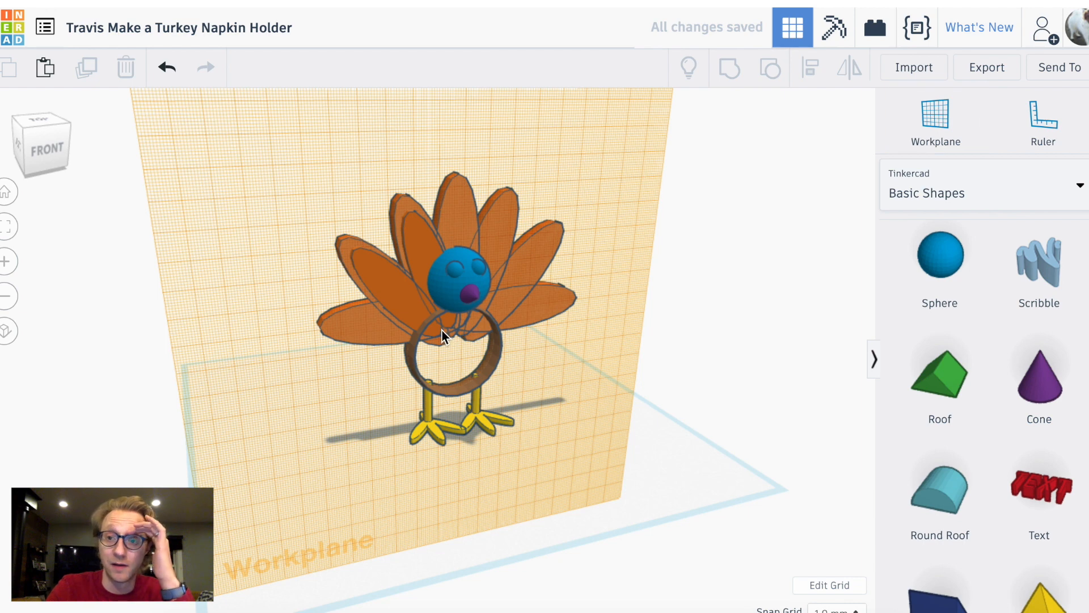
pyautogui.scroll(-3, 1021, 389)
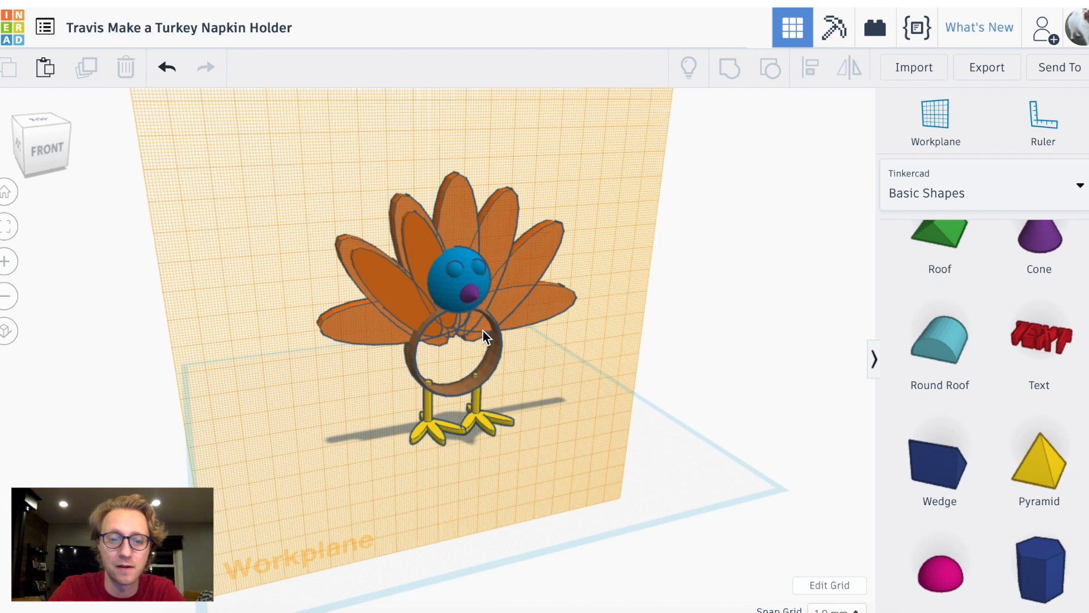
pyautogui.click(909, 126)
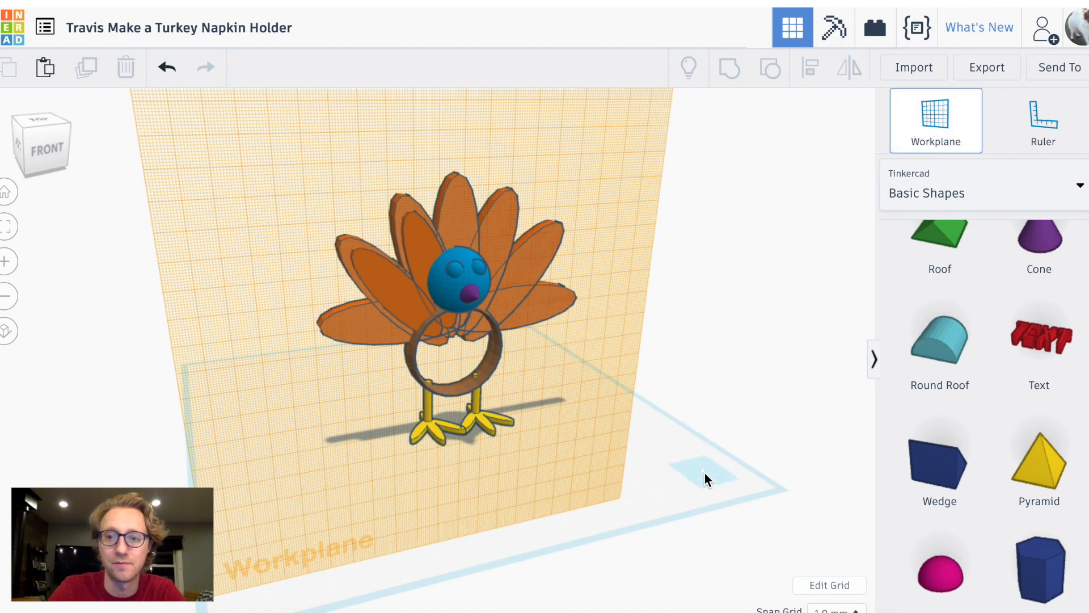
pyautogui.click(722, 464)
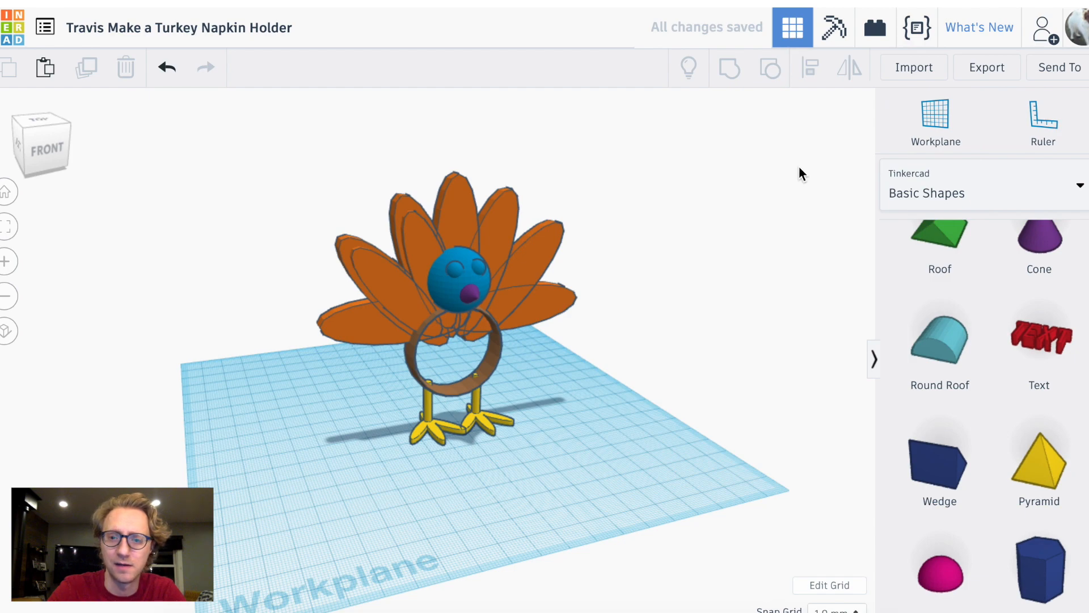
# Place a temporary workplane on the front face of the tail feather behind the ring
pyautogui.scroll(5, 462, 334)
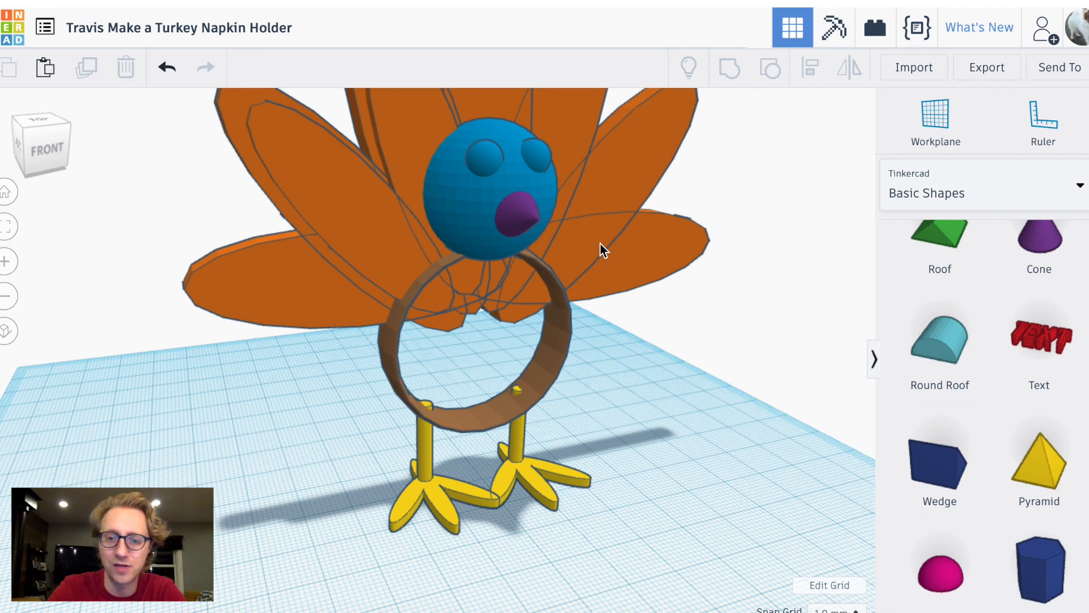
pyautogui.click(935, 122)
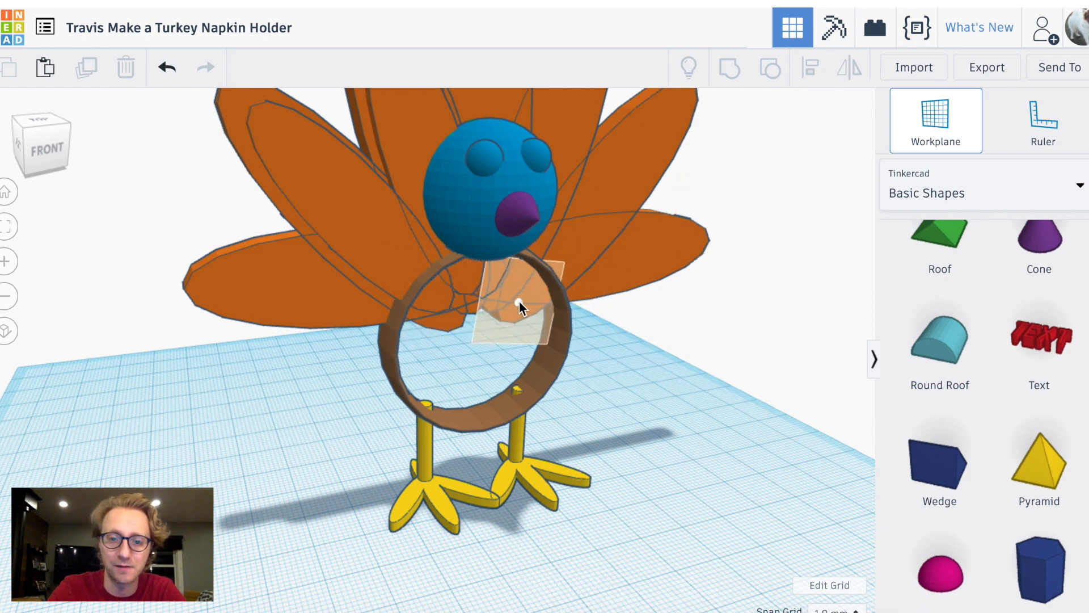
pyautogui.click(515, 291)
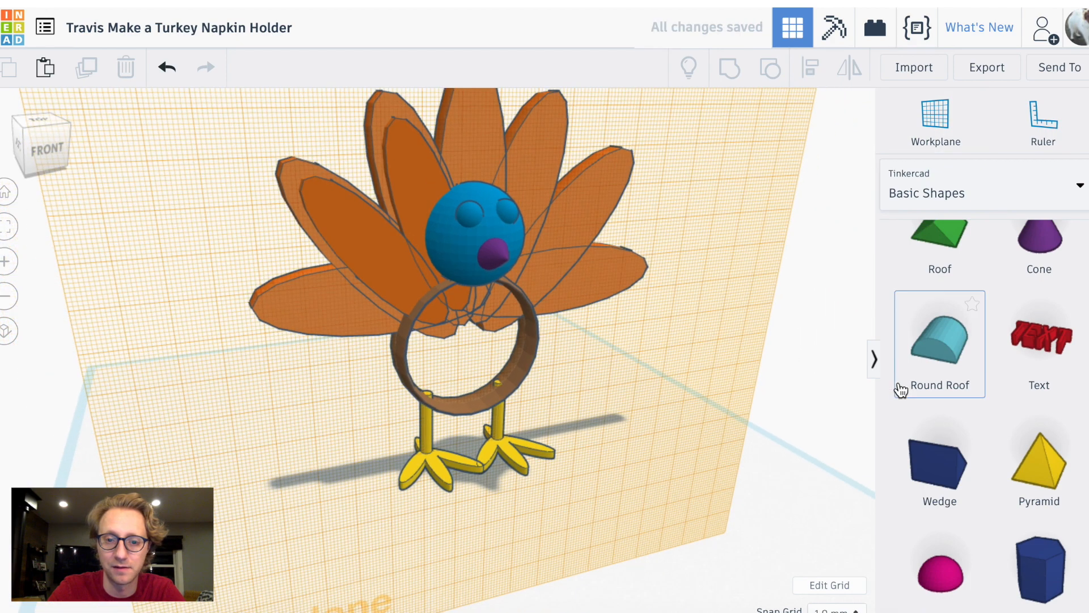
# Add a cylinder hole on the feather workplane and position it inside the ring's opening
pyautogui.scroll(5, 1011, 358)
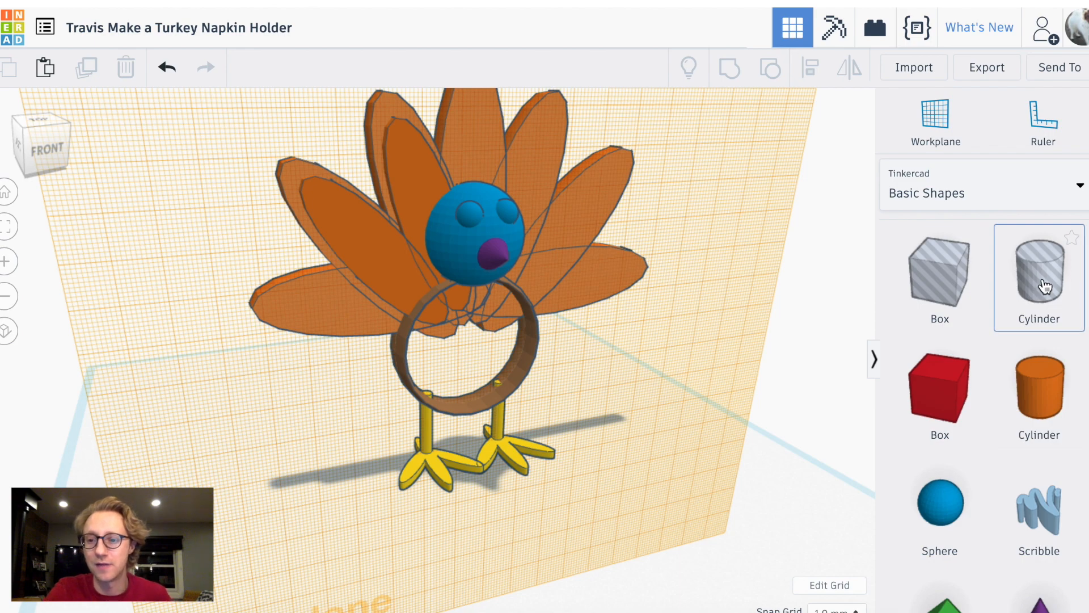
pyautogui.moveTo(1045, 287); pyautogui.dragTo(474, 353)
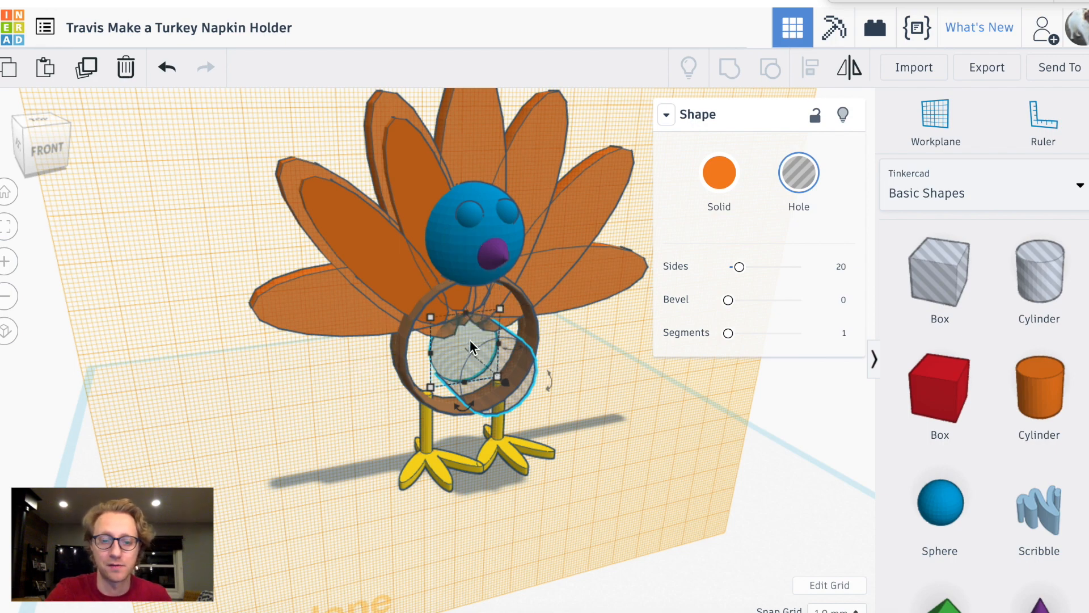
pyautogui.moveTo(468, 349)
pyautogui.mouseDown()
pyautogui.moveTo(492, 321)
pyautogui.moveTo(469, 345)
pyautogui.moveTo(479, 346)
pyautogui.mouseUp()
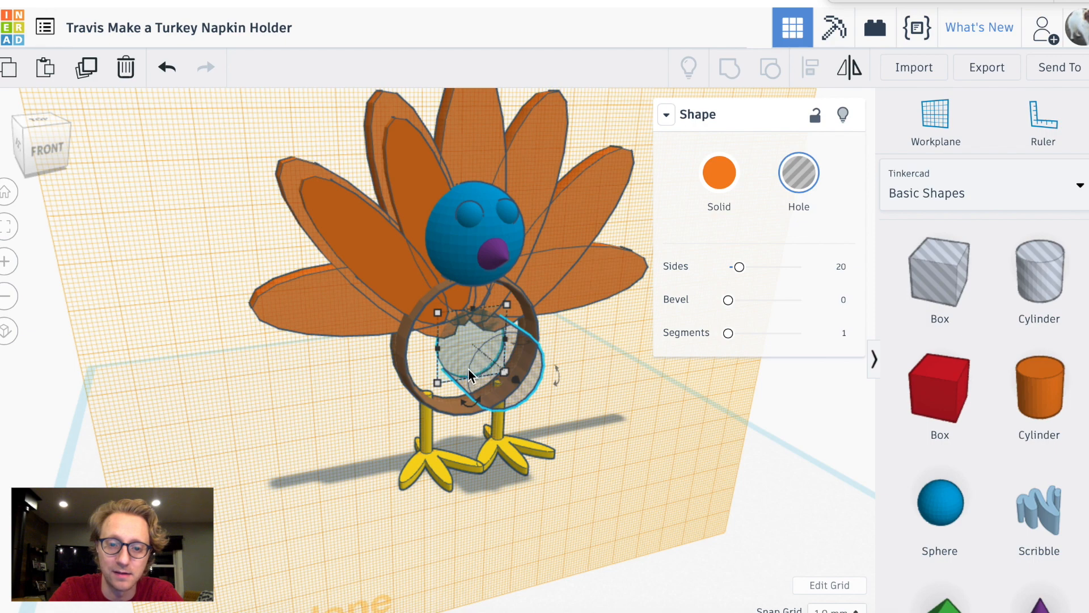
# Resize the cylinder hole to a 36 mm diameter
pyautogui.click(479, 234)
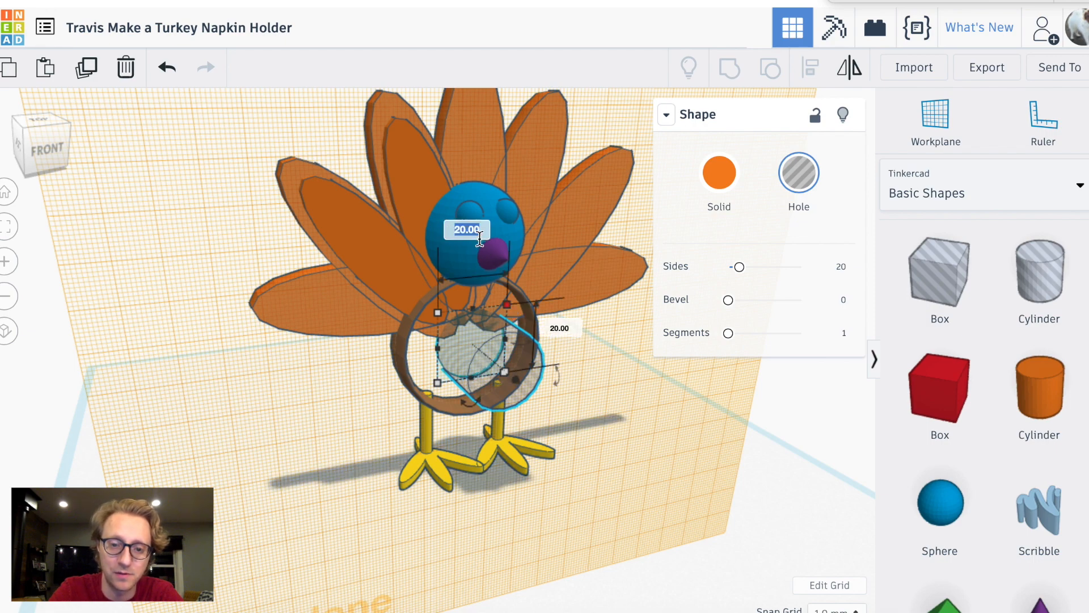
pyautogui.write('36')
pyautogui.press('Tab')
pyautogui.write('3')
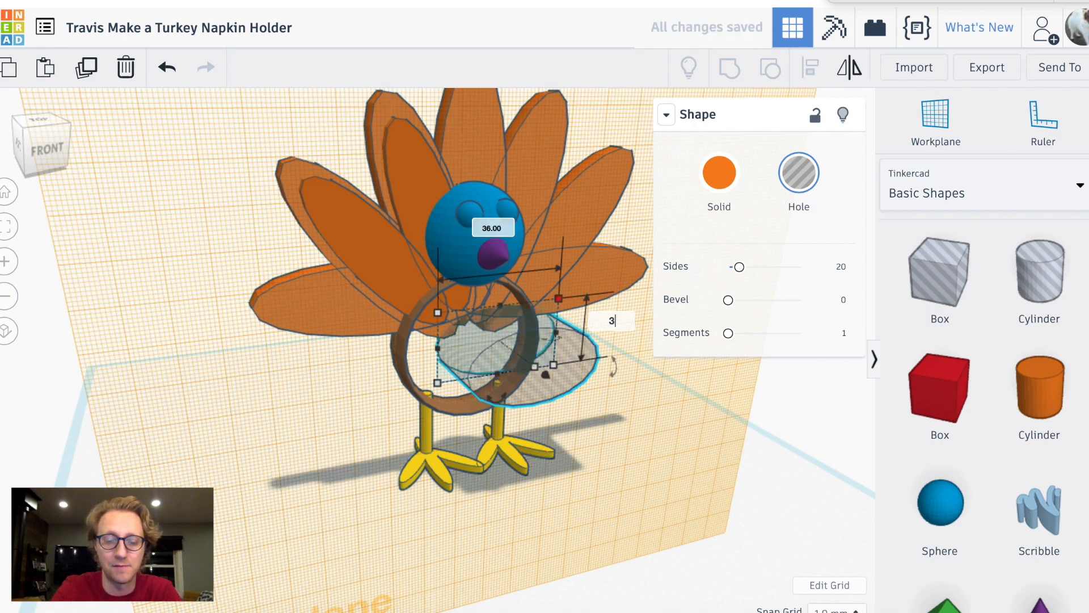
pyautogui.press('Return')
# Center the cylinder hole in the ring's opening and check its alignment from the front and at an angle
pyautogui.moveTo(513, 316); pyautogui.dragTo(475, 355)
pyautogui.click(591, 418)
pyautogui.moveTo(592, 418); pyautogui.dragTo(460, 355, button='right')
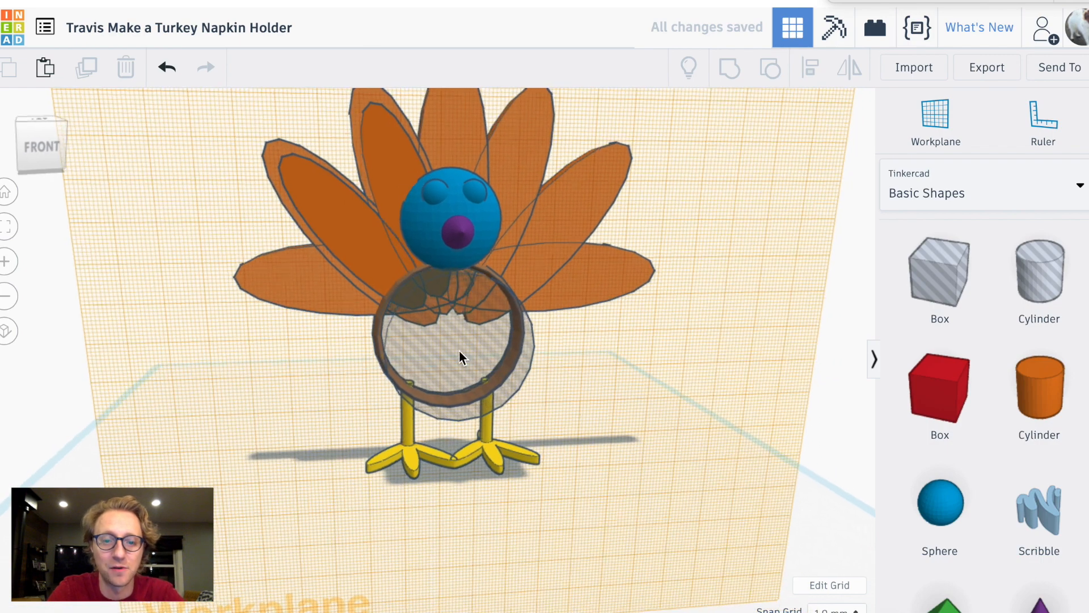
pyautogui.click(452, 345)
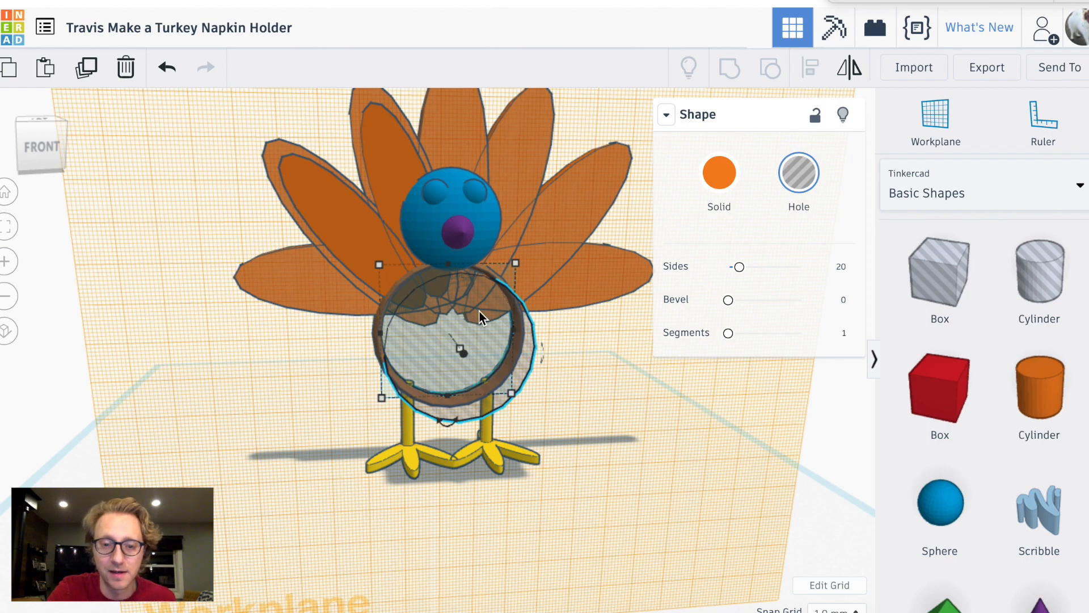
pyautogui.moveTo(590, 445); pyautogui.dragTo(639, 453, button='right')
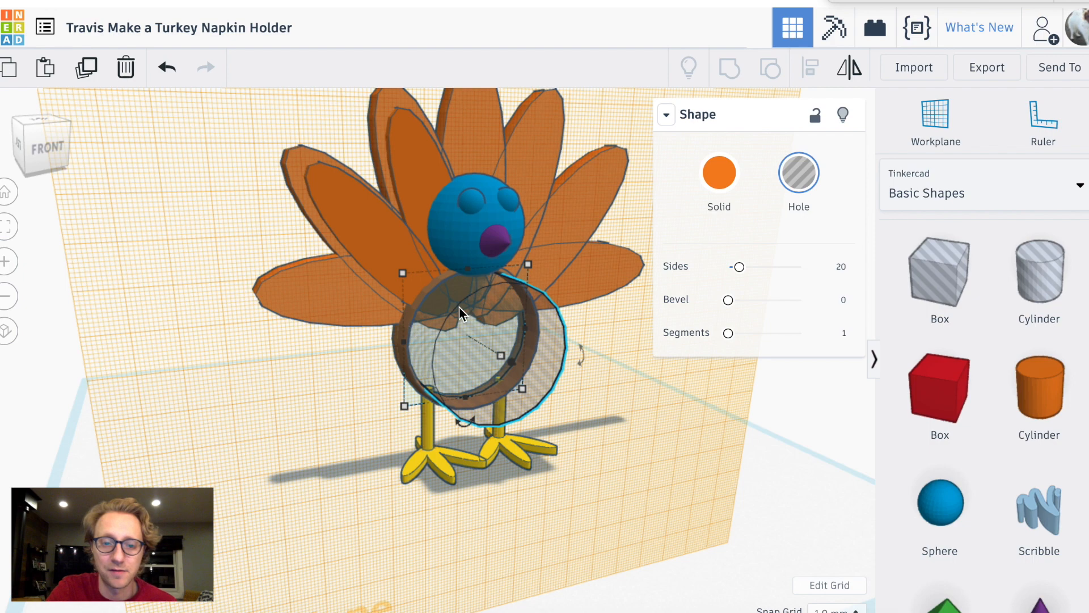
pyautogui.moveTo(603, 433); pyautogui.dragTo(540, 409, button='right')
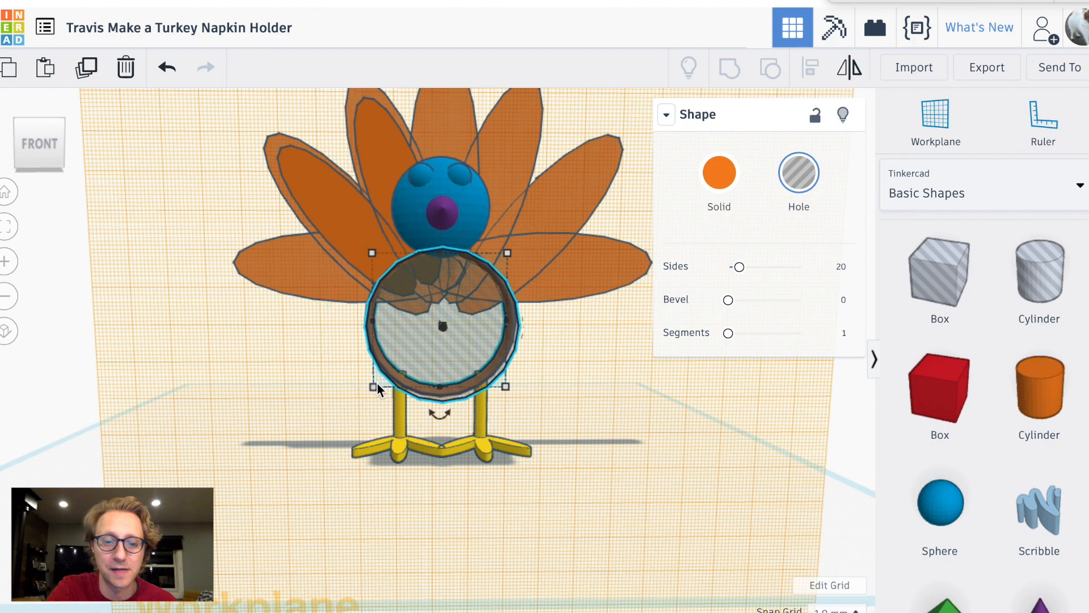
pyautogui.click(338, 363)
pyautogui.moveTo(338, 363); pyautogui.dragTo(391, 375, button='right')
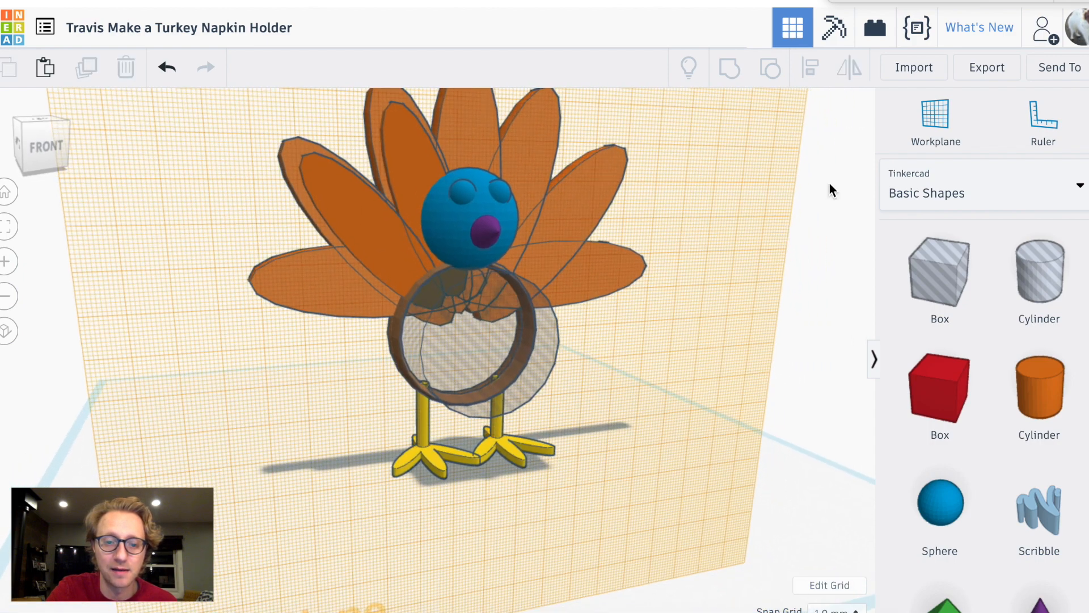
# Return the workplane from the tail feather's face to the base grid
pyautogui.click(943, 135)
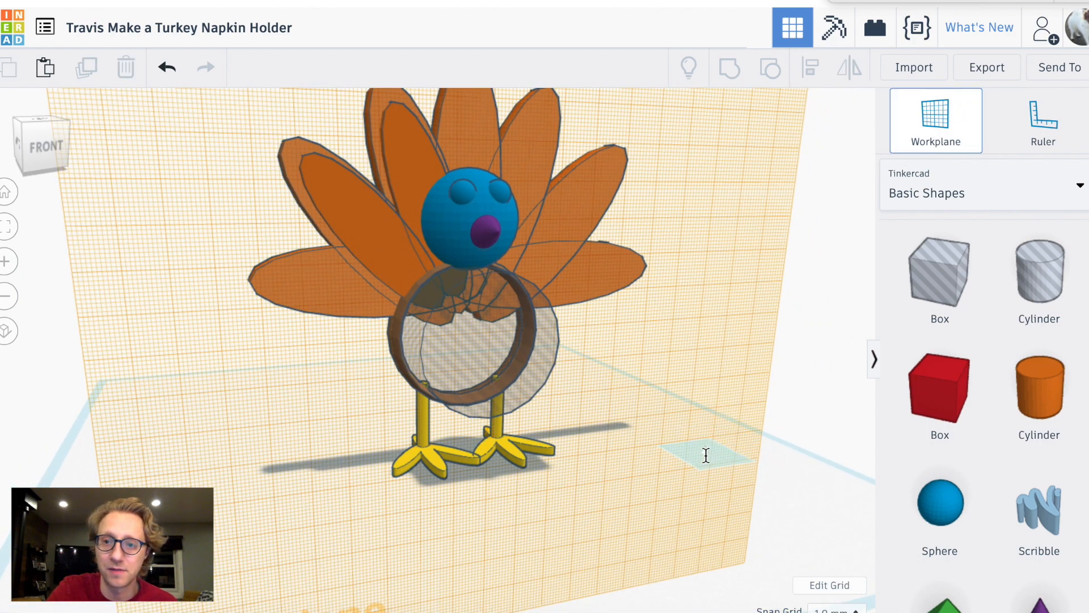
pyautogui.click(705, 455)
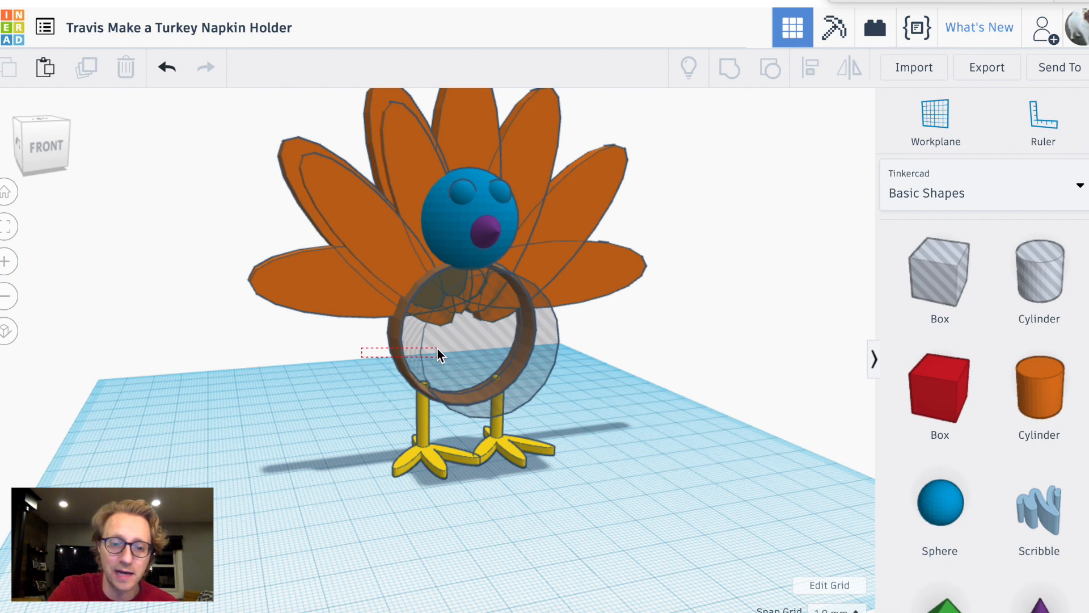
# Try to align the ring and the cylinder hole by their centers, and undo the alignment
pyautogui.moveTo(438, 351); pyautogui.dragTo(444, 349)
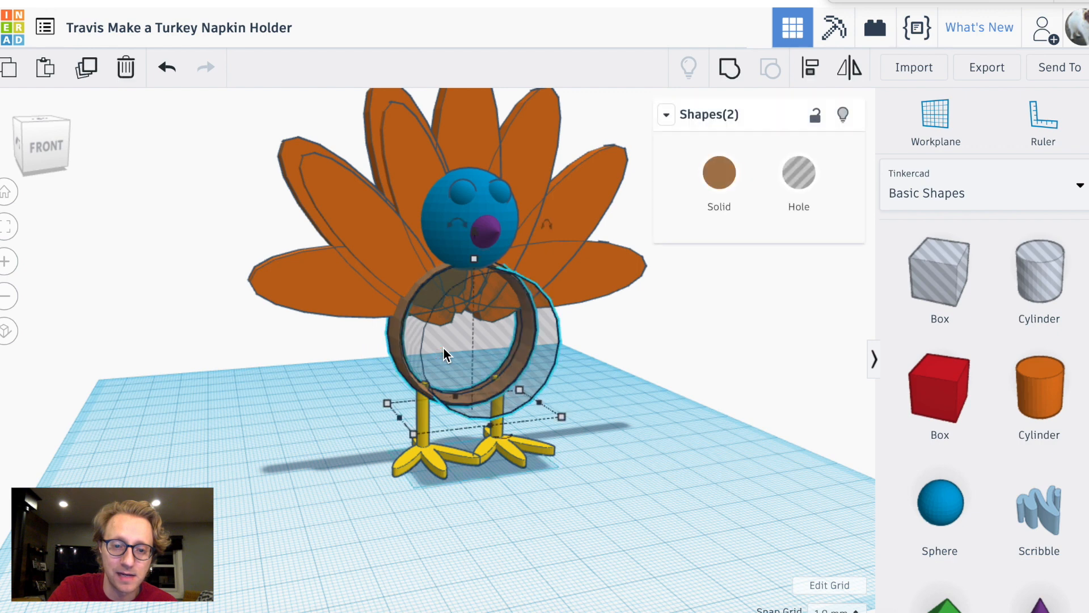
pyautogui.click(813, 68)
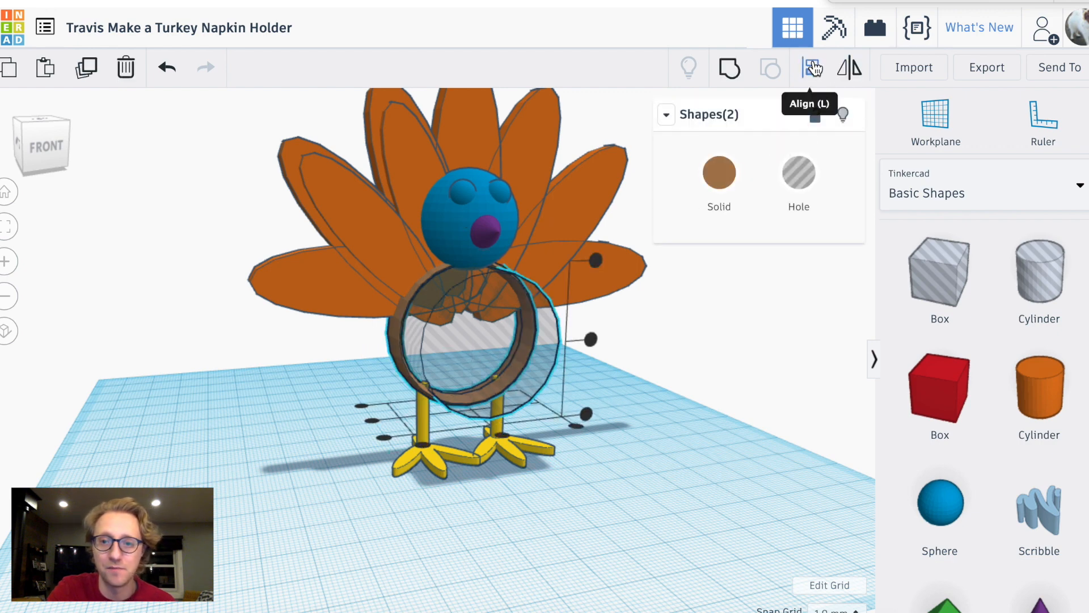
pyautogui.click(591, 340)
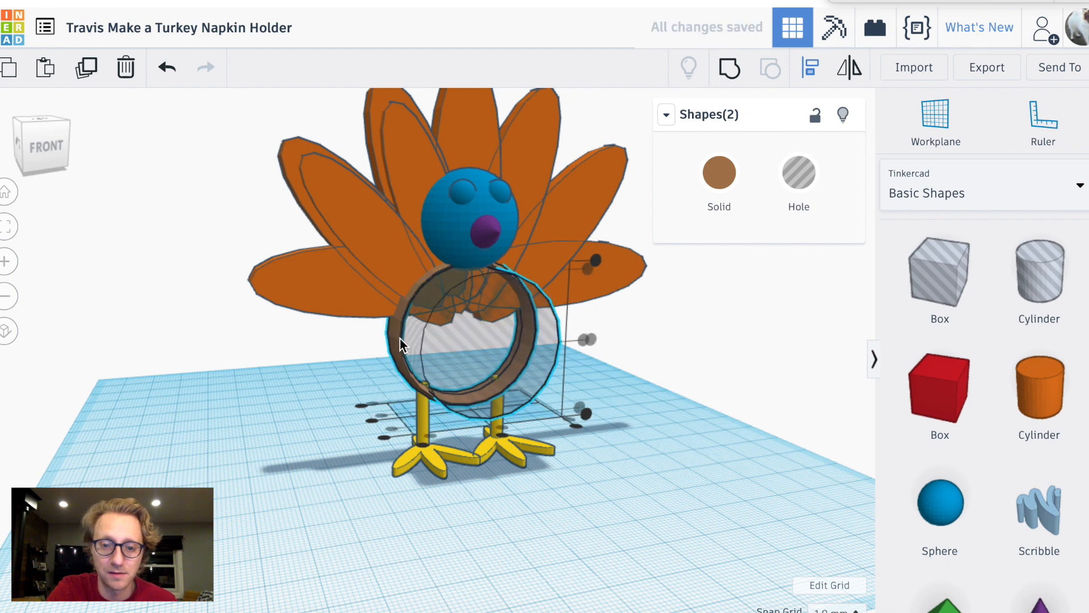
pyautogui.click(502, 437)
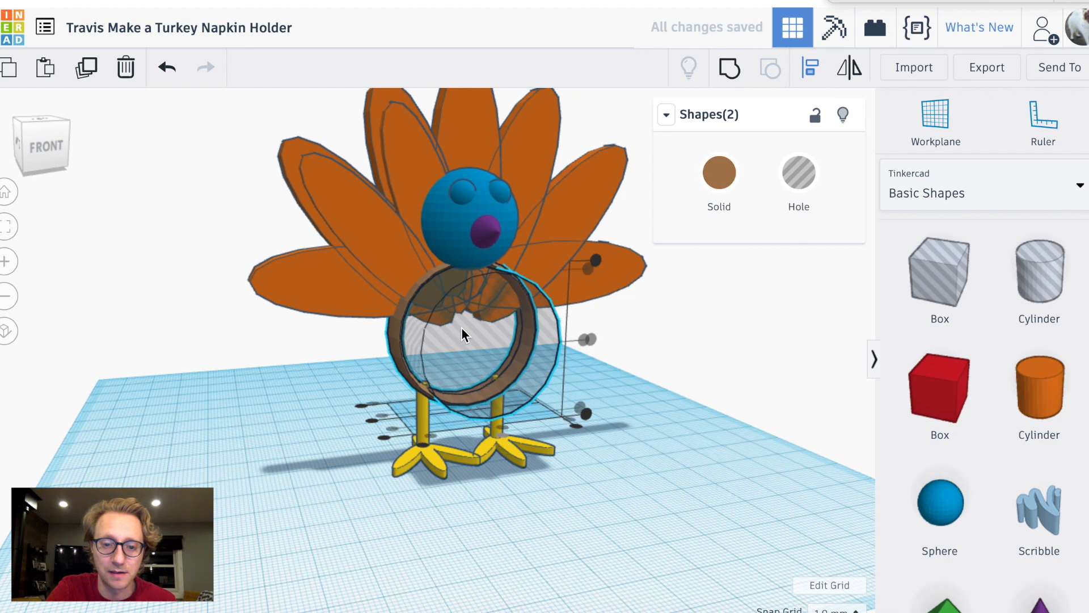
pyautogui.click(371, 422)
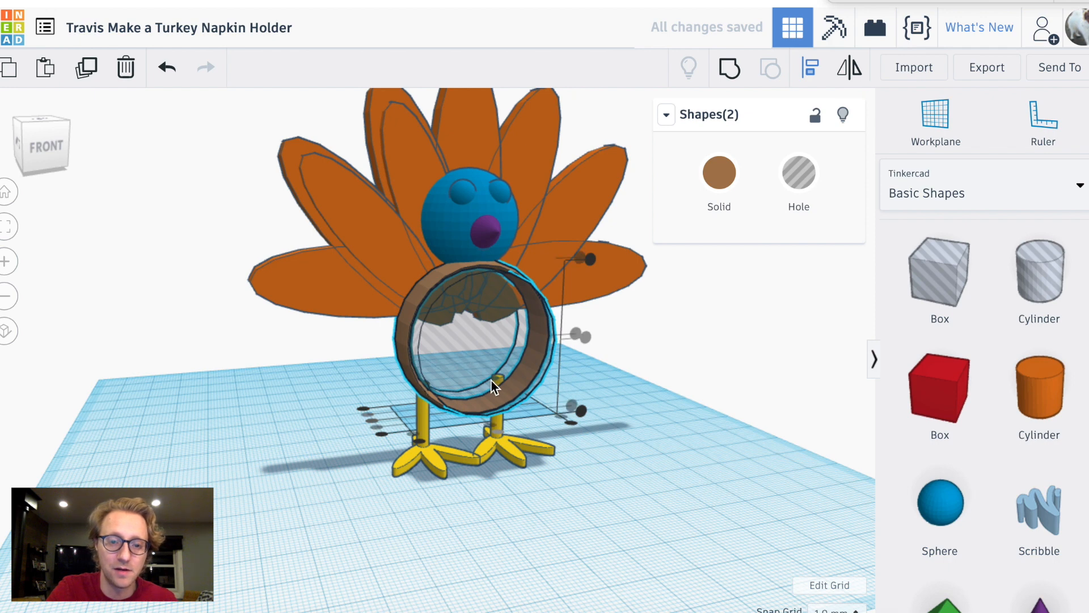
pyautogui.click(166, 68)
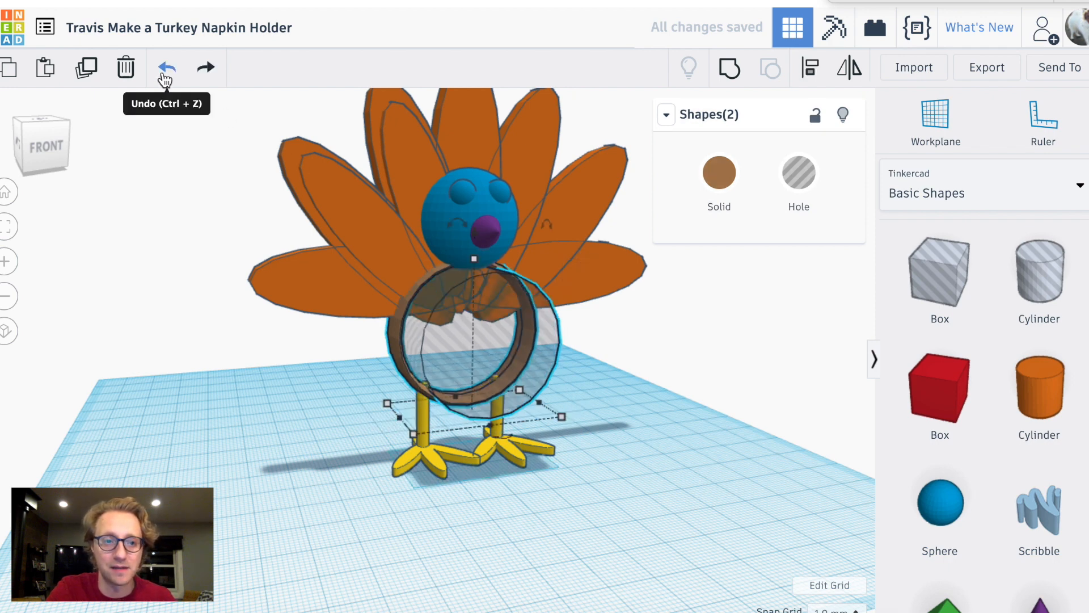
pyautogui.click(637, 382)
pyautogui.moveTo(637, 382); pyautogui.dragTo(662, 382, button='right')
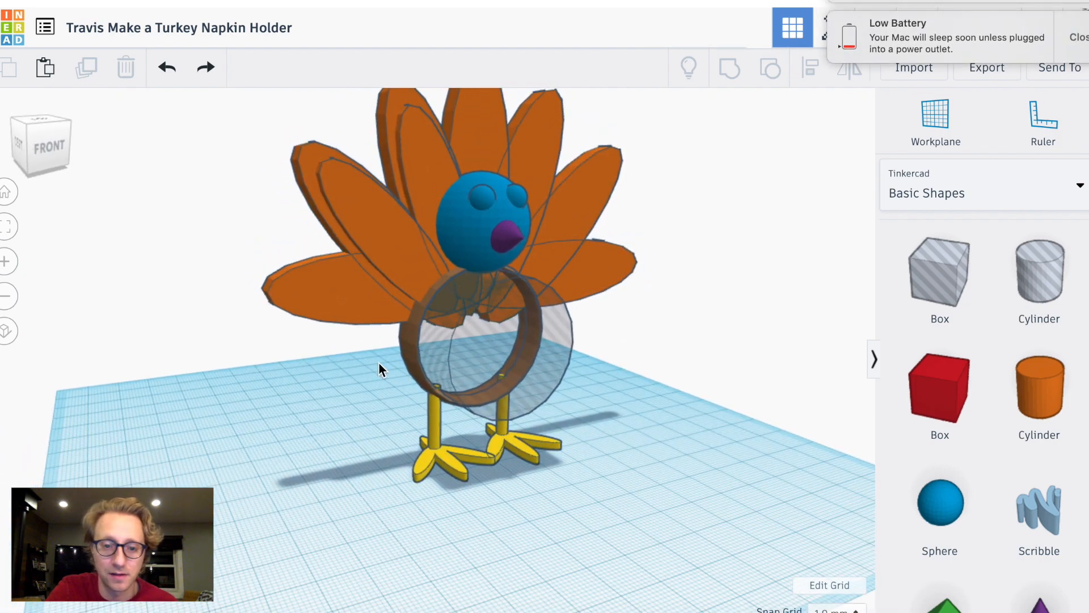
pyautogui.moveTo(492, 371); pyautogui.dragTo(495, 374)
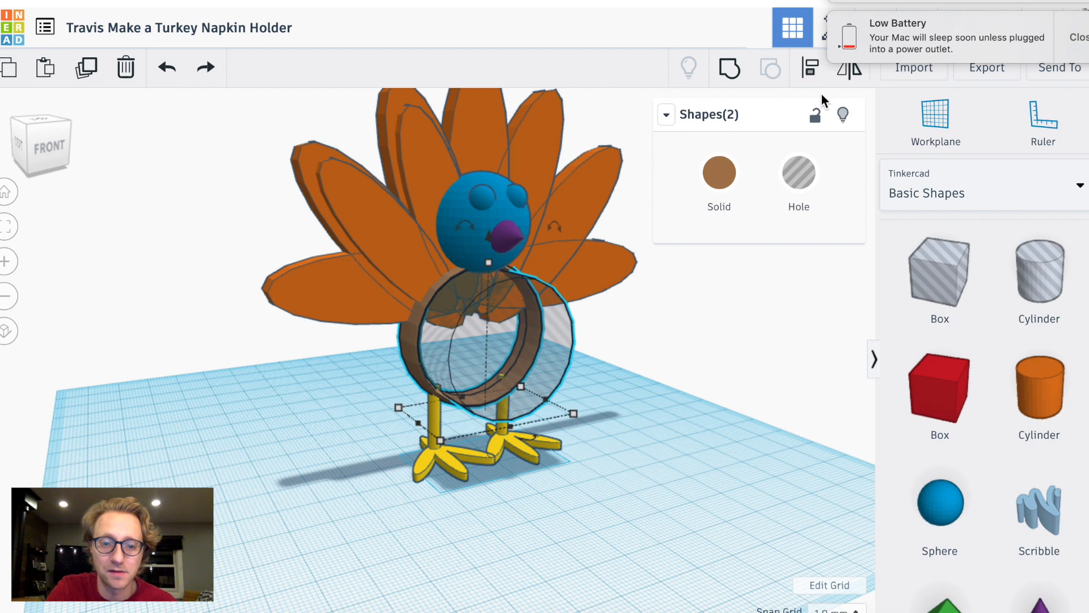
pyautogui.click(809, 71)
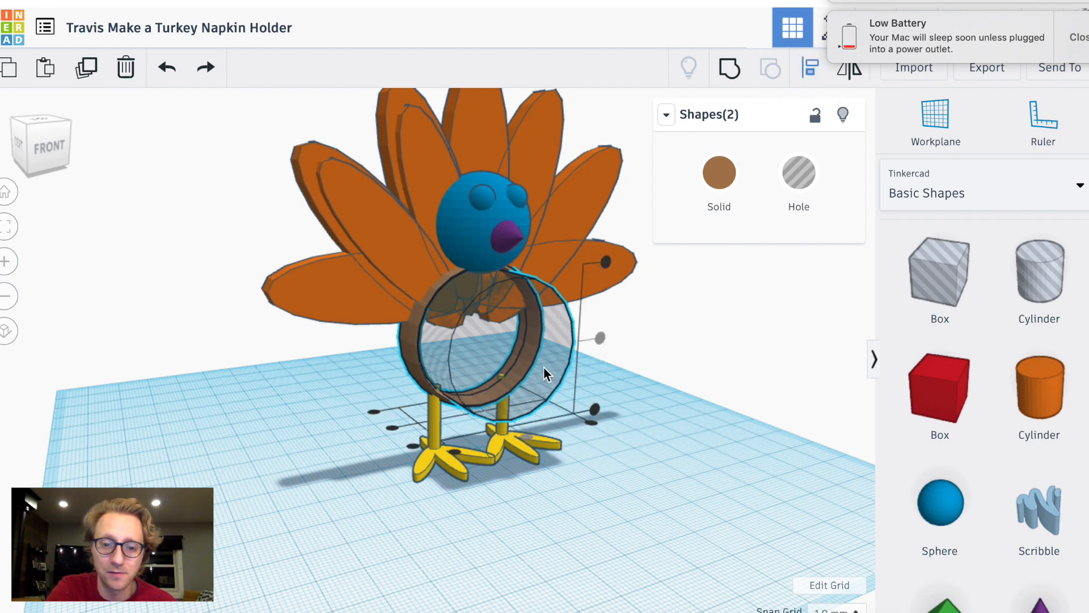
pyautogui.click(395, 434)
pyautogui.click(296, 462)
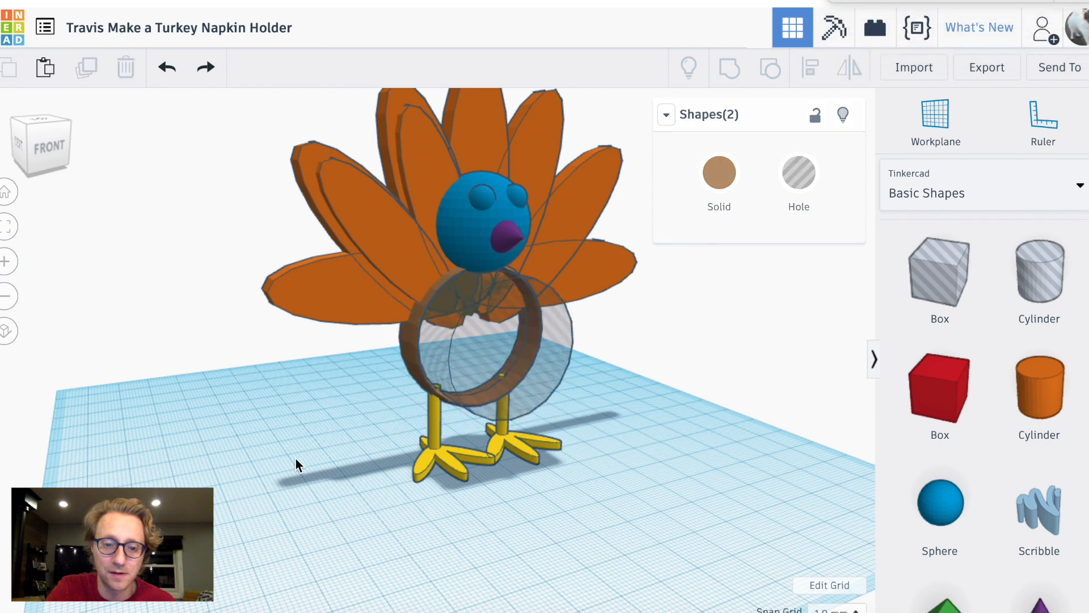
# Move the cylinder hole by hand so it lines up with the ring's opening, nudging its height into place
pyautogui.click(502, 349)
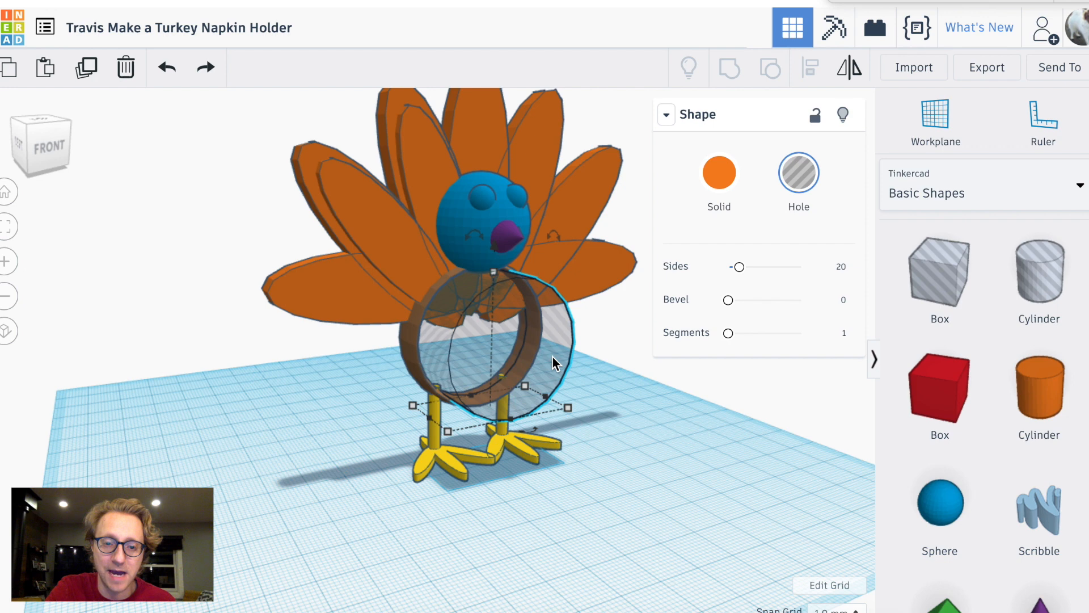
pyautogui.click(799, 182)
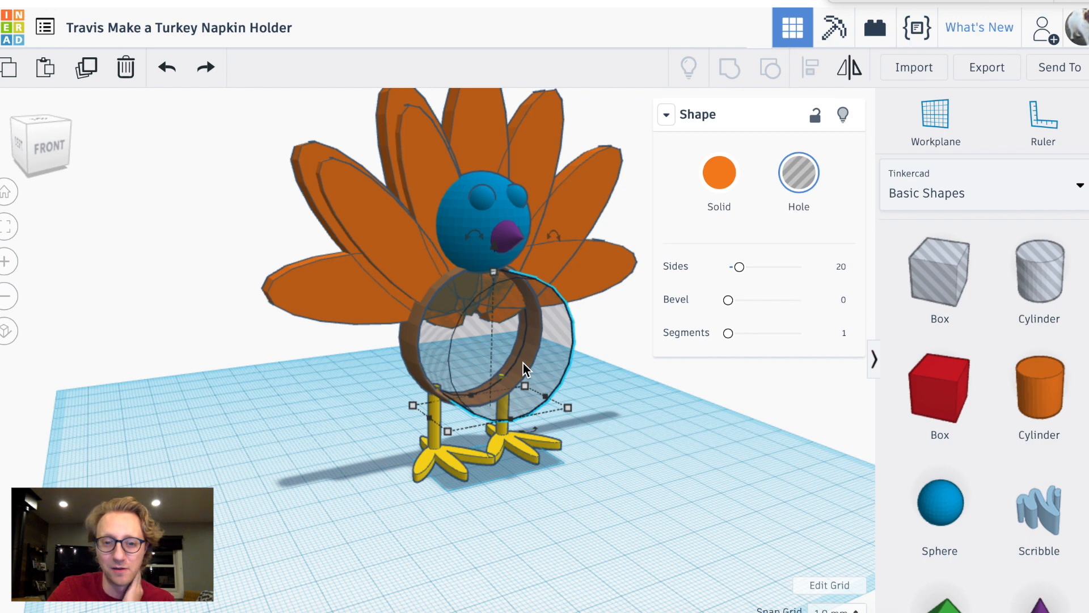
pyautogui.moveTo(526, 369); pyautogui.dragTo(509, 359)
pyautogui.press('Up')
pyautogui.press('Up')
pyautogui.press('Up')
pyautogui.press('Down')
pyautogui.press('Down')
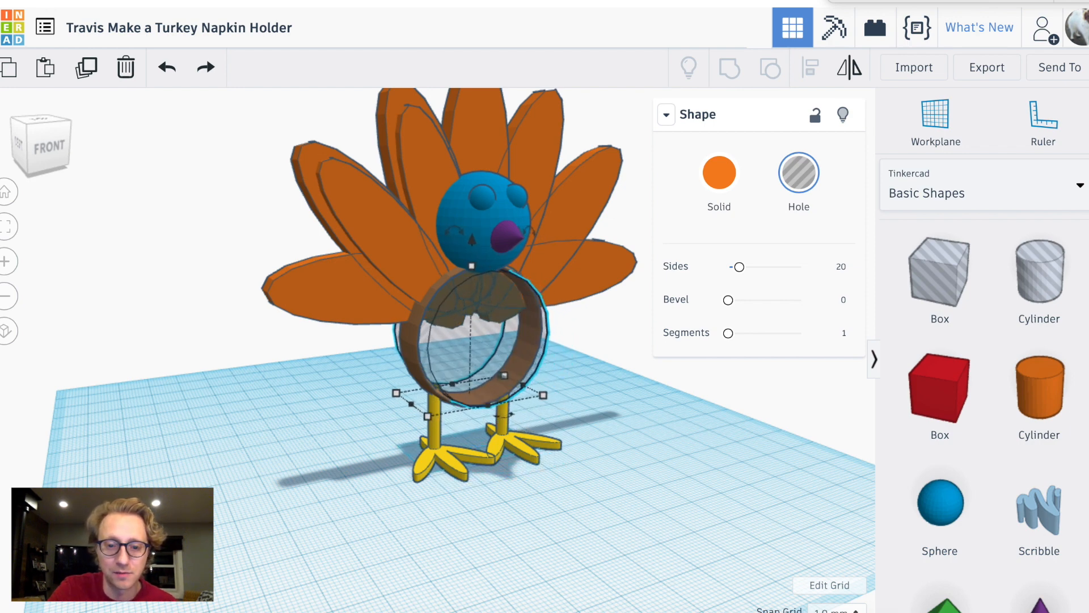
pyautogui.click(362, 451)
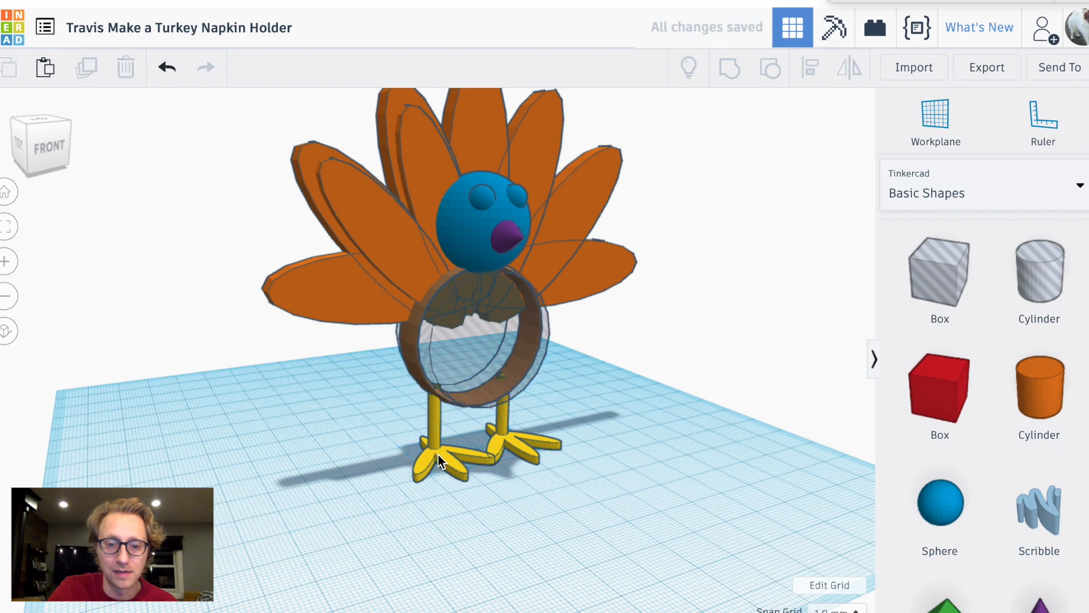
# Select all the turkey's parts with the cylinder hole and group them to cut the ring's opening clear
pyautogui.scroll(-2, 438, 454)
pyautogui.scroll(1, 438, 454)
pyautogui.scroll(-3, 438, 453)
pyautogui.moveTo(472, 483); pyautogui.dragTo(390, 501)
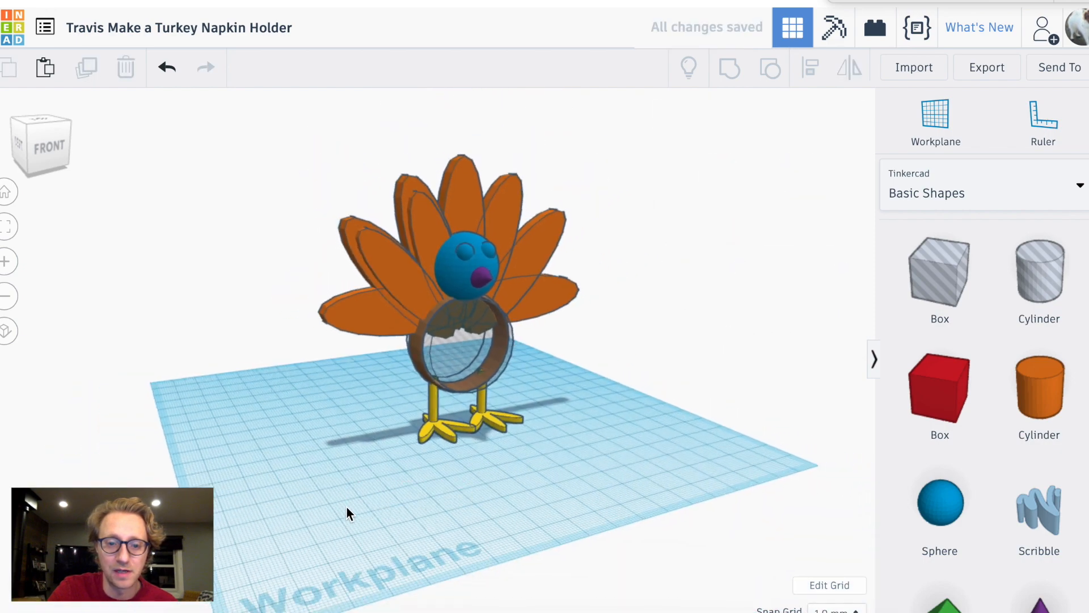
pyautogui.moveTo(580, 475)
pyautogui.mouseDown(button='right')
pyautogui.moveTo(507, 495)
pyautogui.moveTo(273, 193)
pyautogui.mouseUp(button='right')
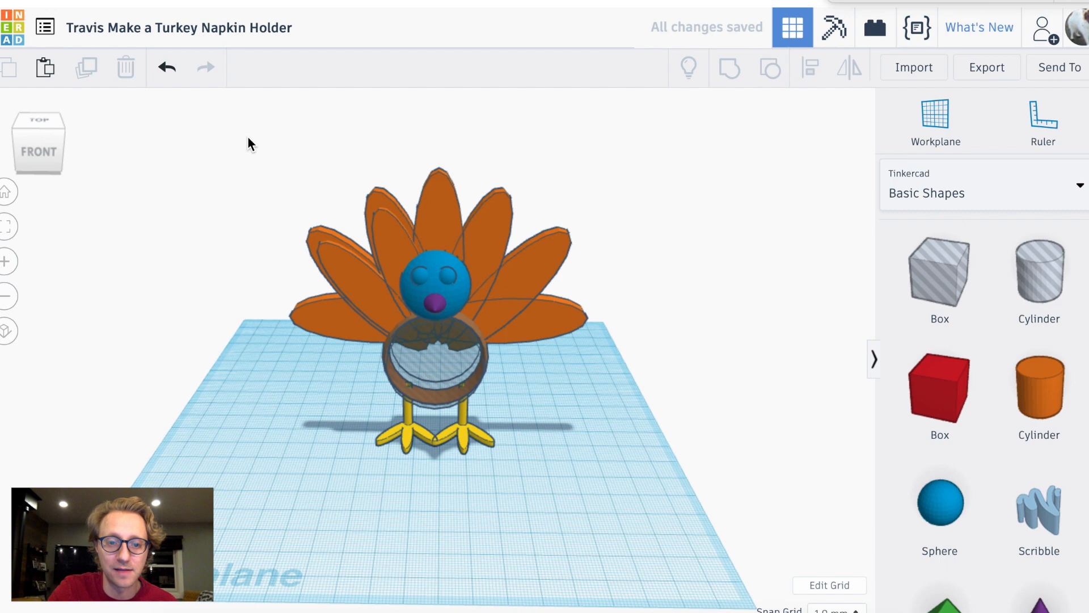
pyautogui.moveTo(239, 128); pyautogui.dragTo(657, 491)
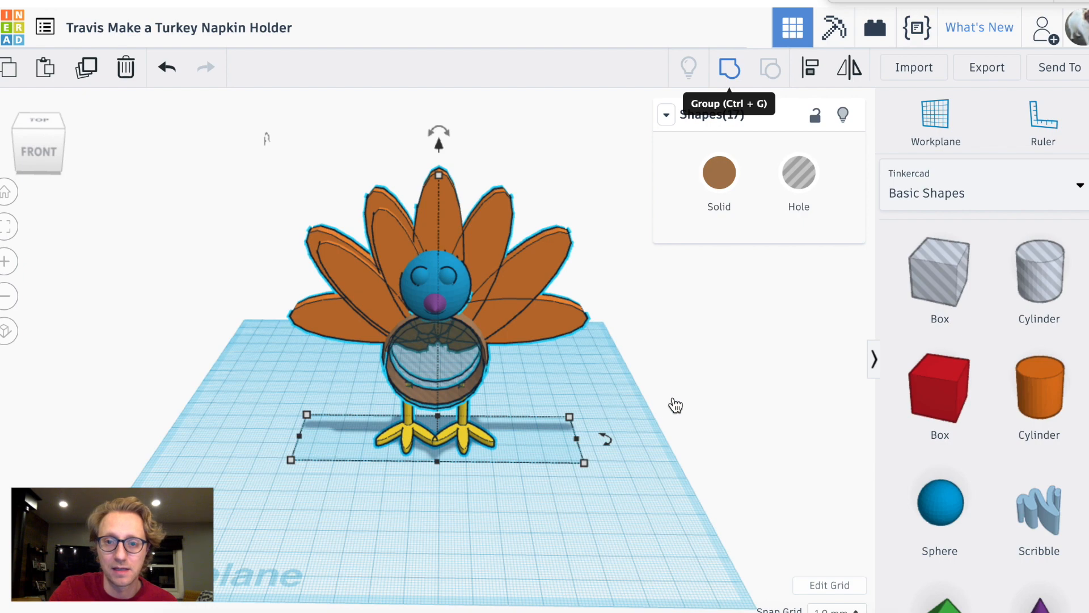
pyautogui.hotkey('ctrl', 'g')
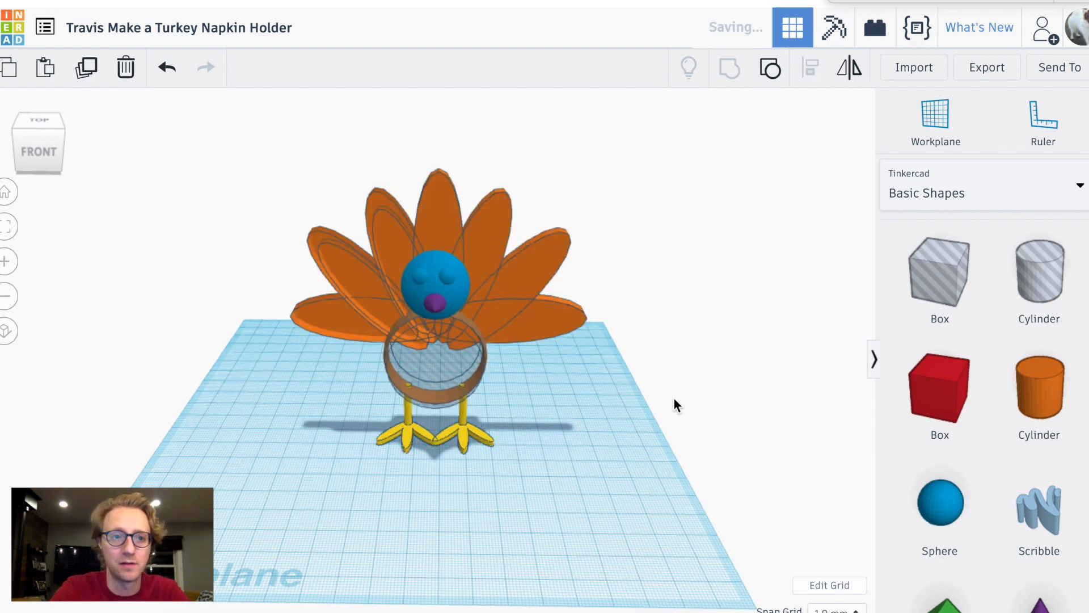
# Examine the grouped turkey from the front, side and at an angle, checking the ring's opening, and return to the home view
pyautogui.click(171, 430)
pyautogui.moveTo(317, 440); pyautogui.dragTo(348, 417, button='right')
pyautogui.scroll(6, 502, 316)
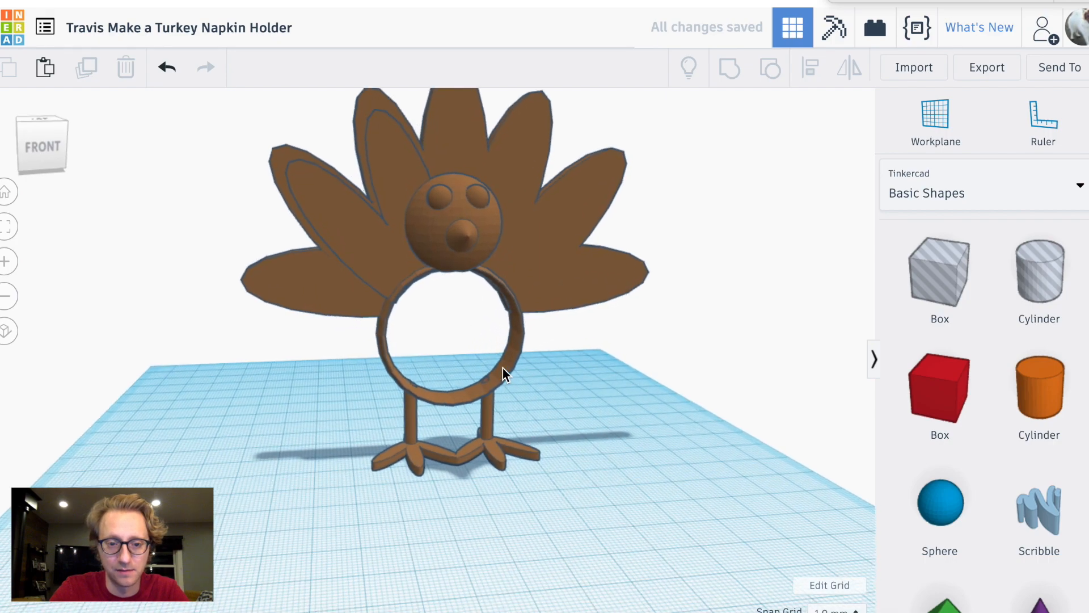
pyautogui.moveTo(508, 369); pyautogui.dragTo(508, 321, button='right')
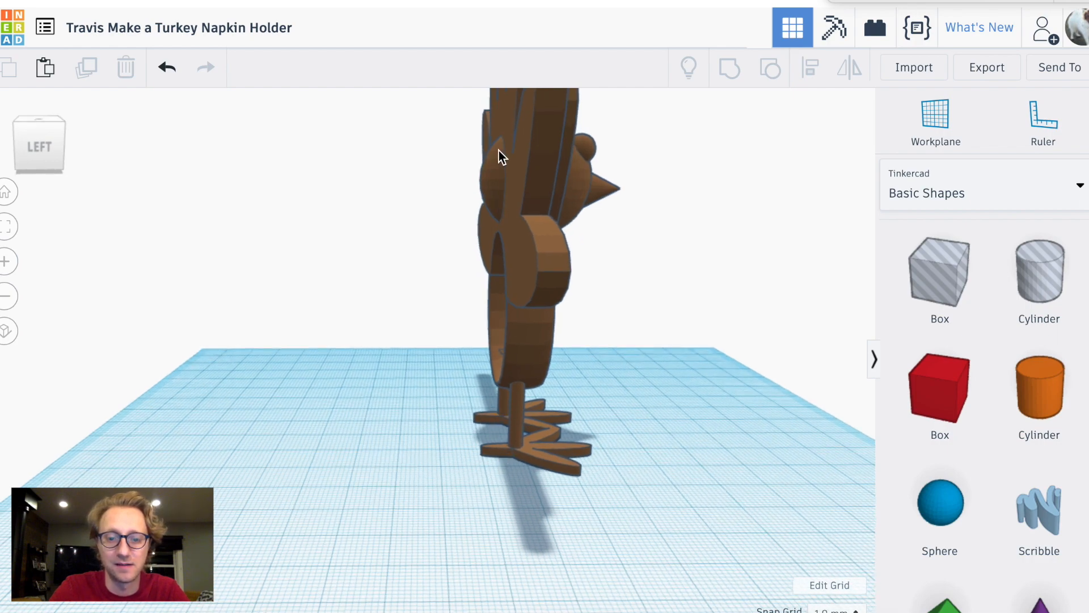
pyautogui.moveTo(587, 246); pyautogui.dragTo(408, 381, button='right')
pyautogui.scroll(-3, 561, 401)
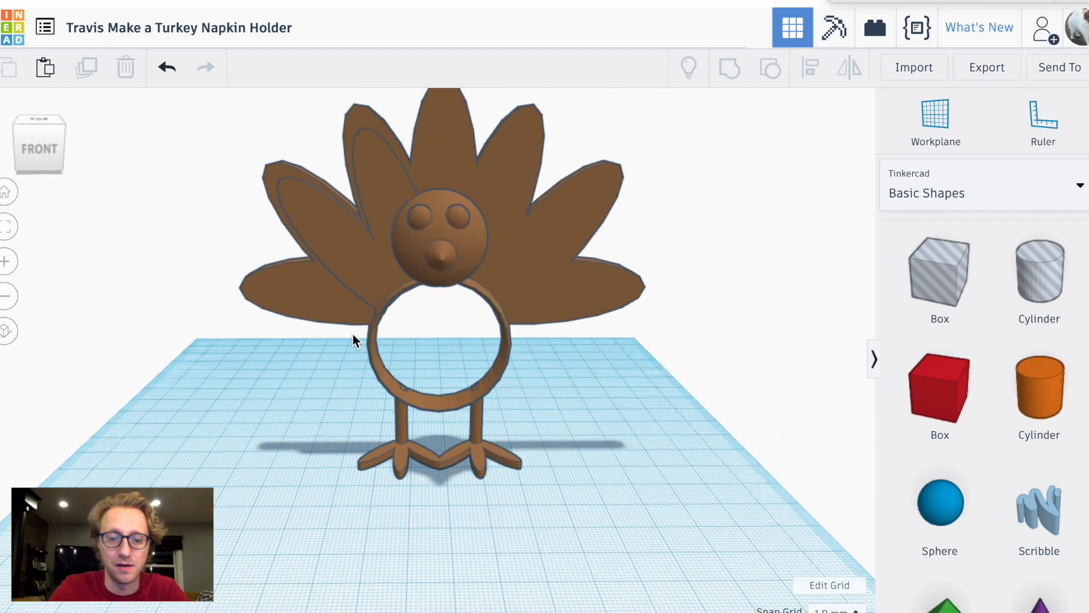
pyautogui.moveTo(594, 340); pyautogui.dragTo(677, 335, button='right')
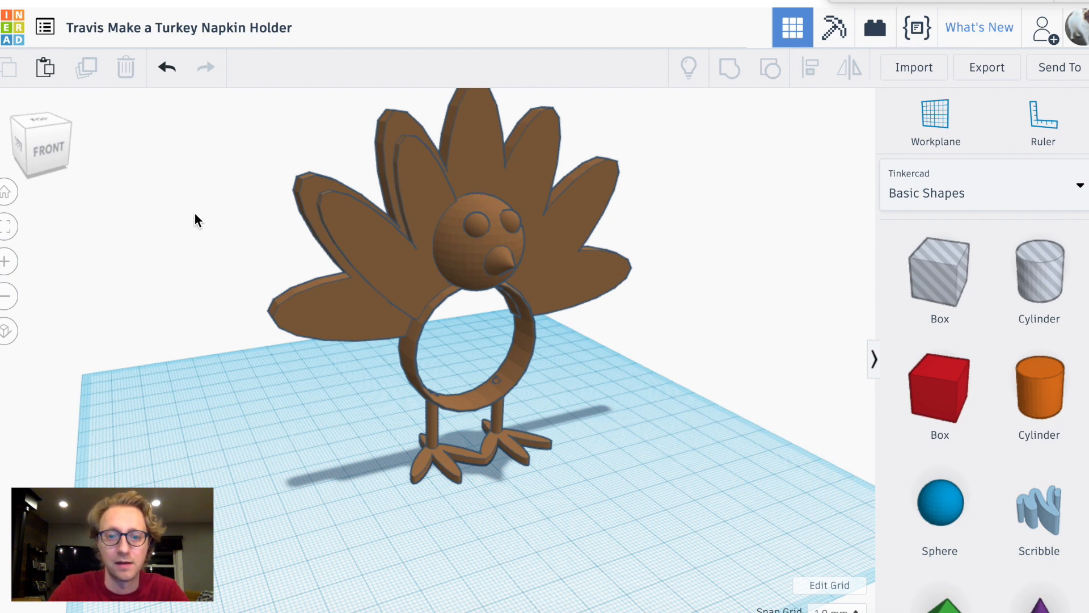
pyautogui.click(6, 193)
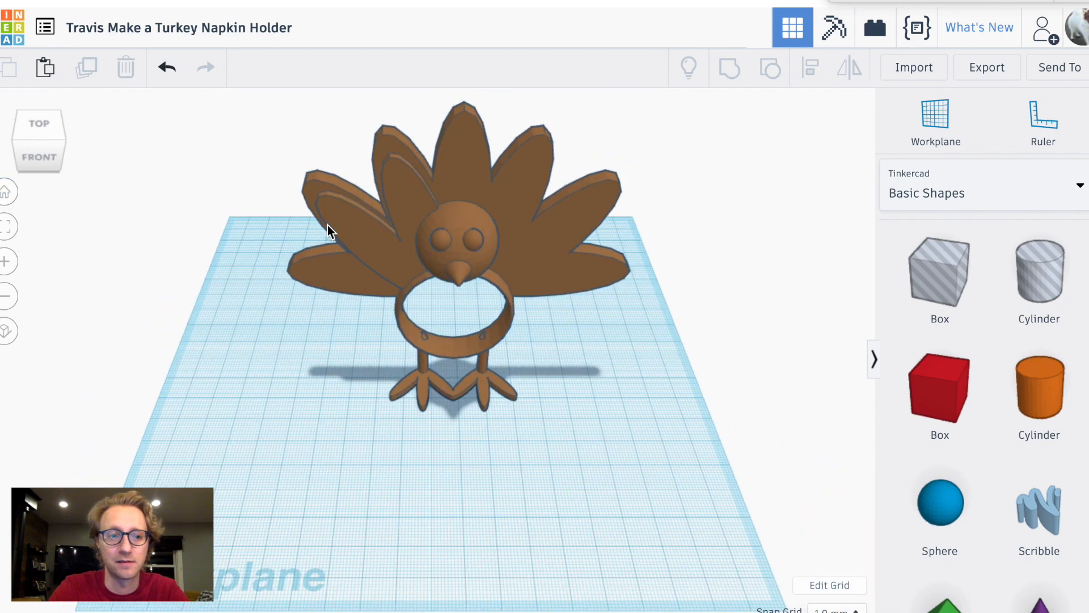